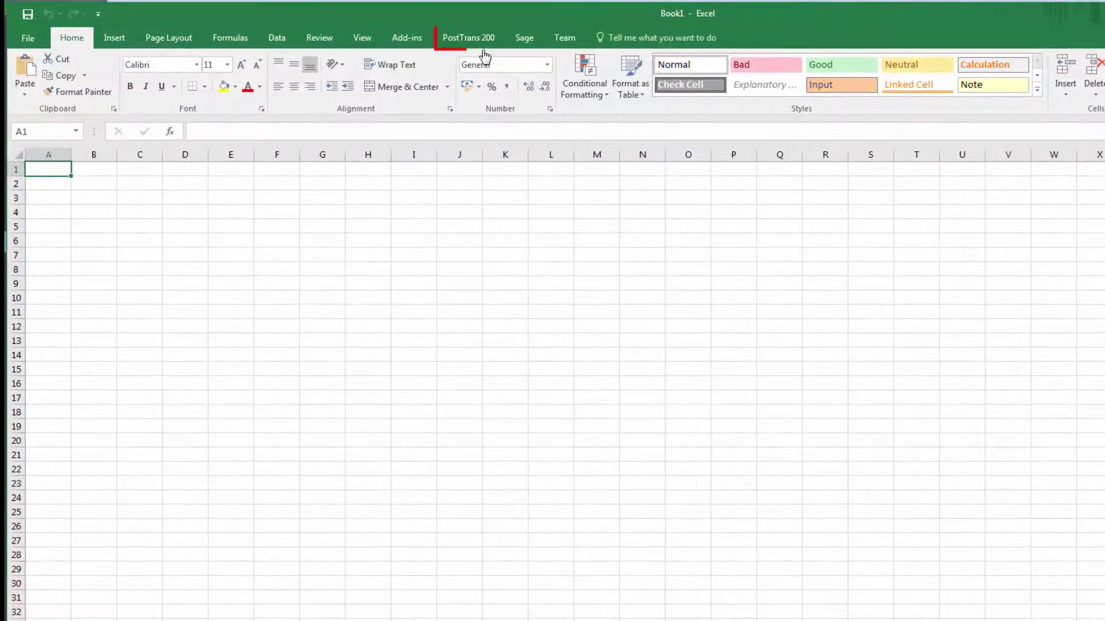
# Step: Find example templates matching "bin" in PostTrans 200 help, open Locations and Bins, and inspect the SbLocBin tag in H1
pyautogui.click(485, 41)
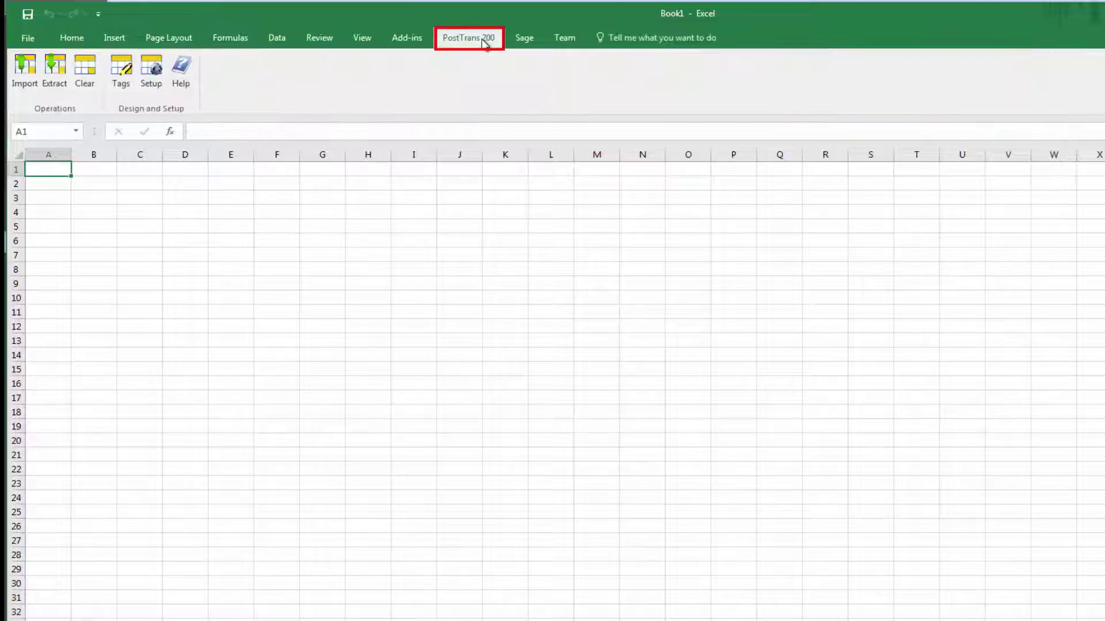
pyautogui.click(180, 72)
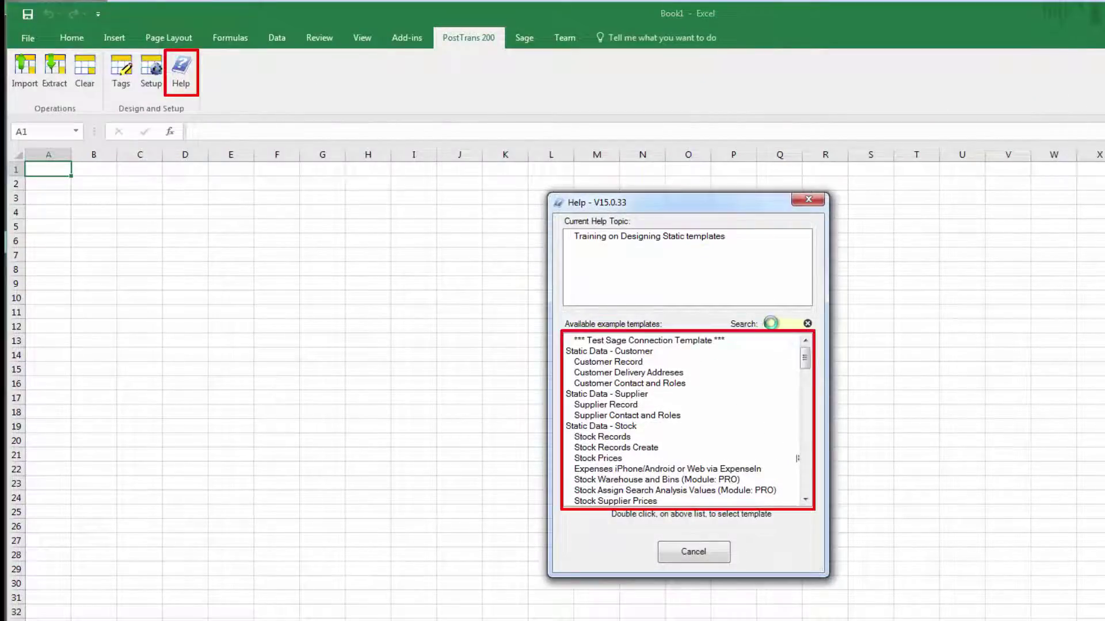
pyautogui.write('bin')
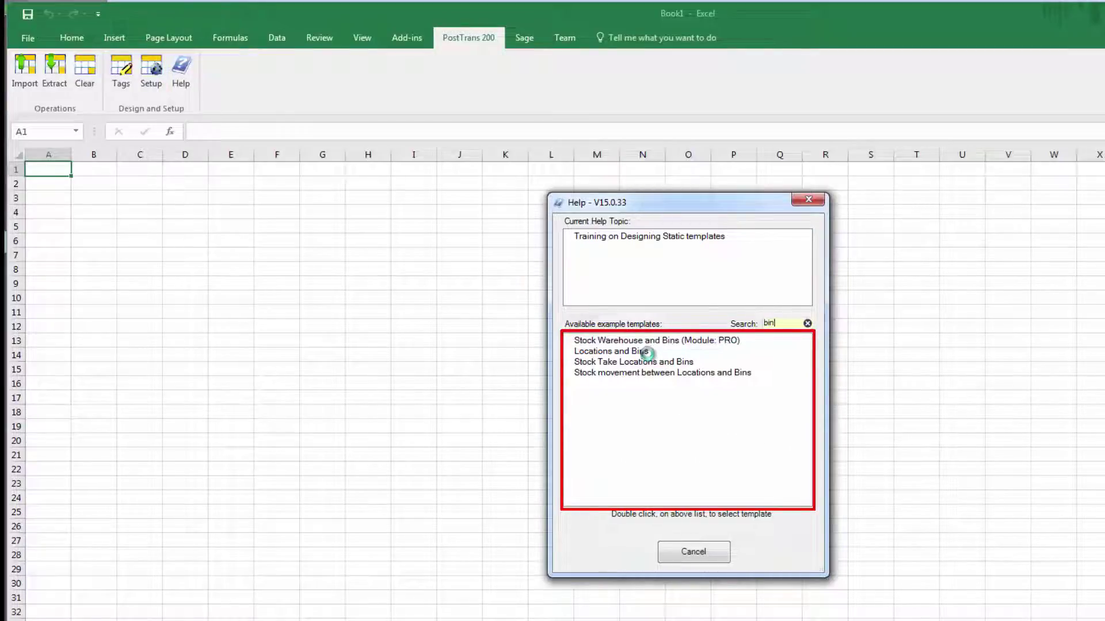
pyautogui.click(647, 352)
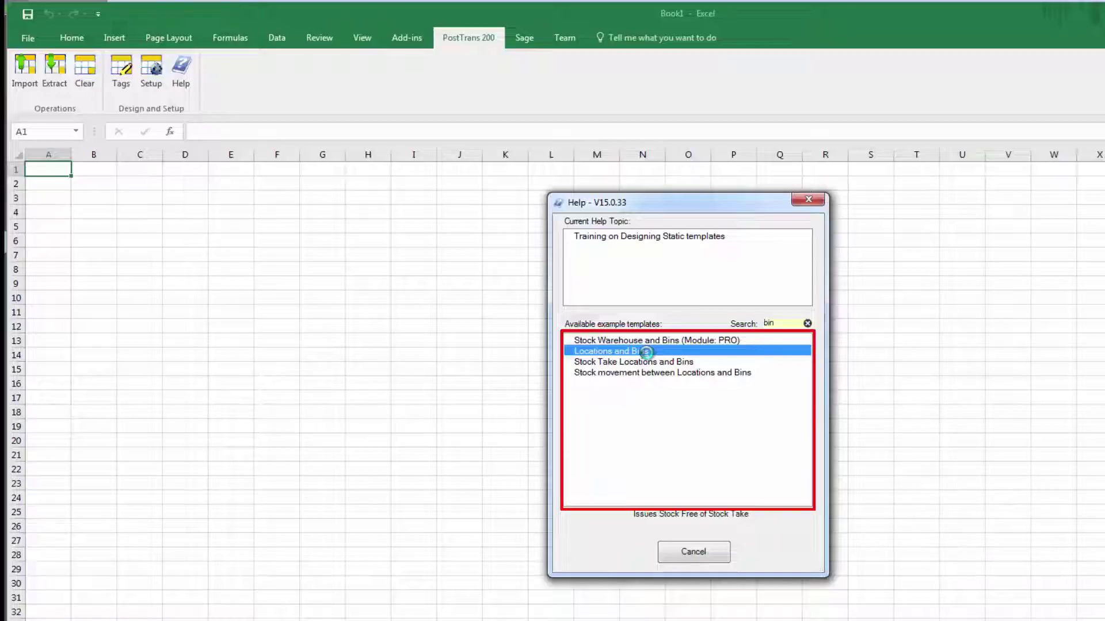
pyautogui.doubleClick(646, 352)
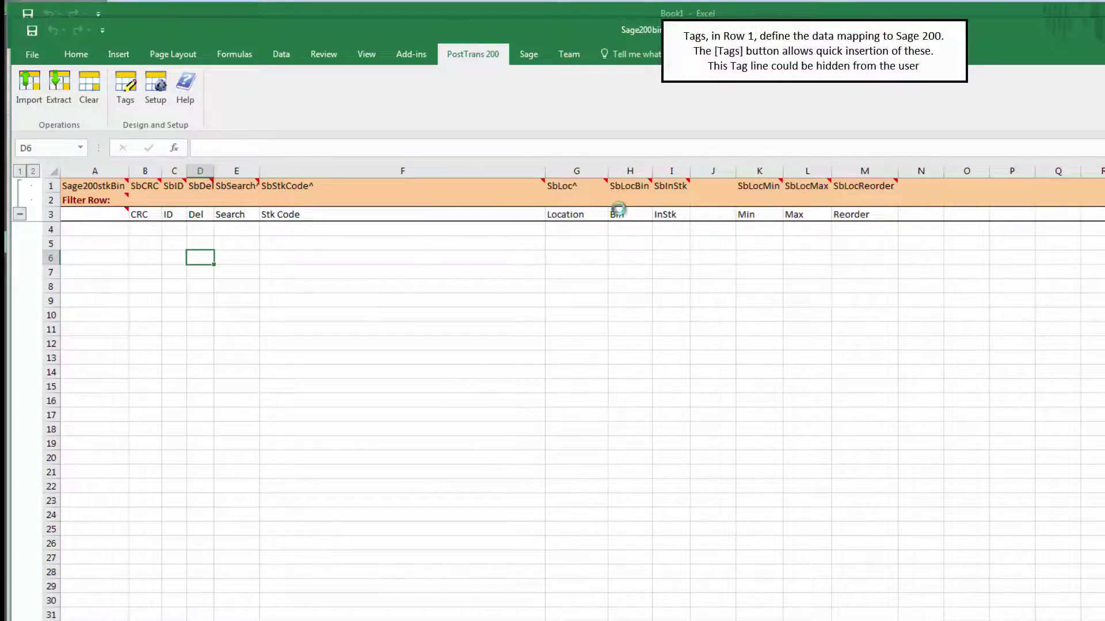
pyautogui.click(627, 188)
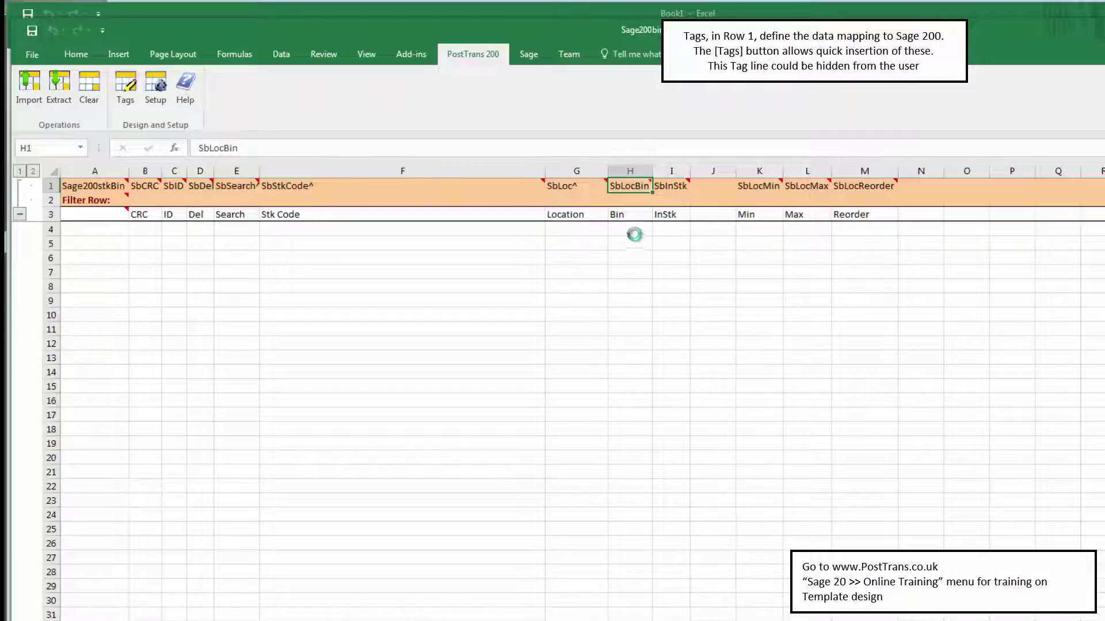
pyautogui.click(618, 234)
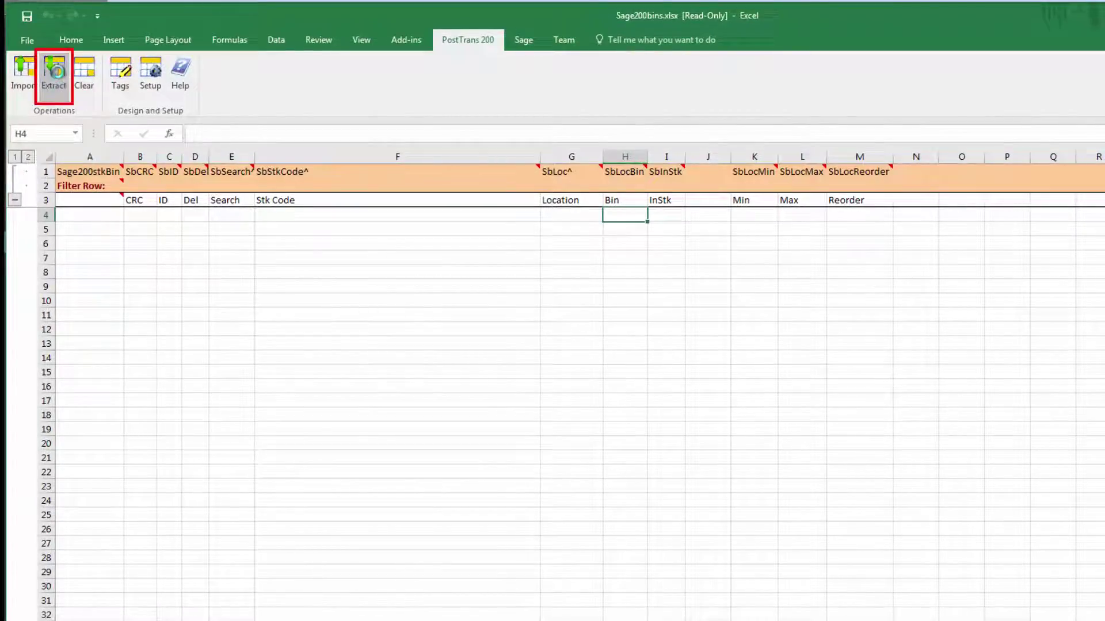
# Step: Start a stock data extract and set its Stock Group criterion to Cooker Hoods by searching for "co"
pyautogui.click(56, 72)
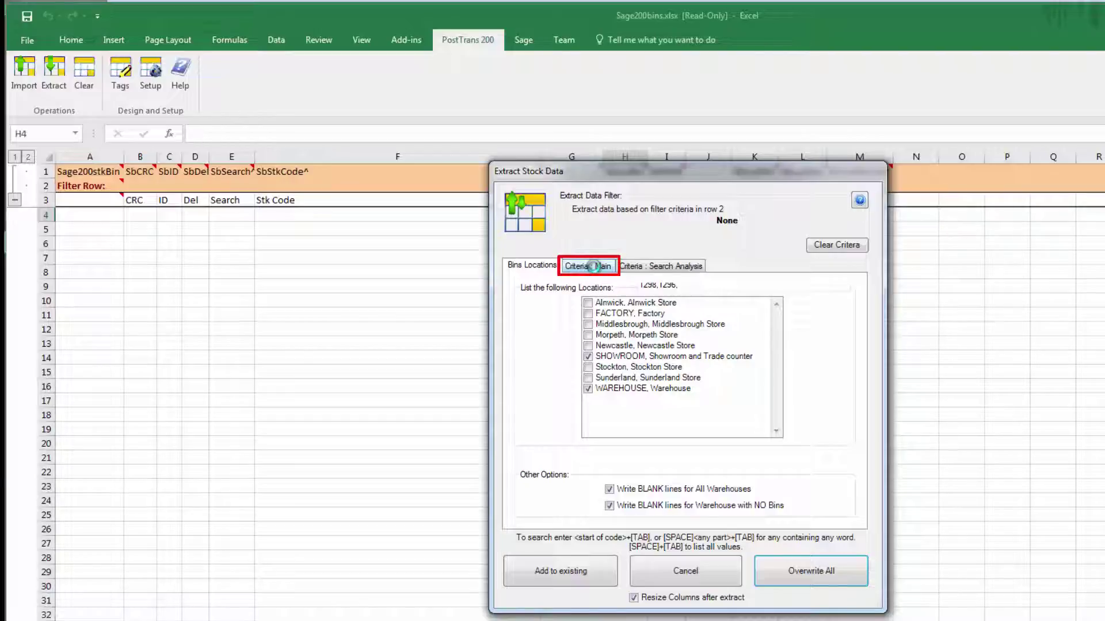
pyautogui.click(593, 266)
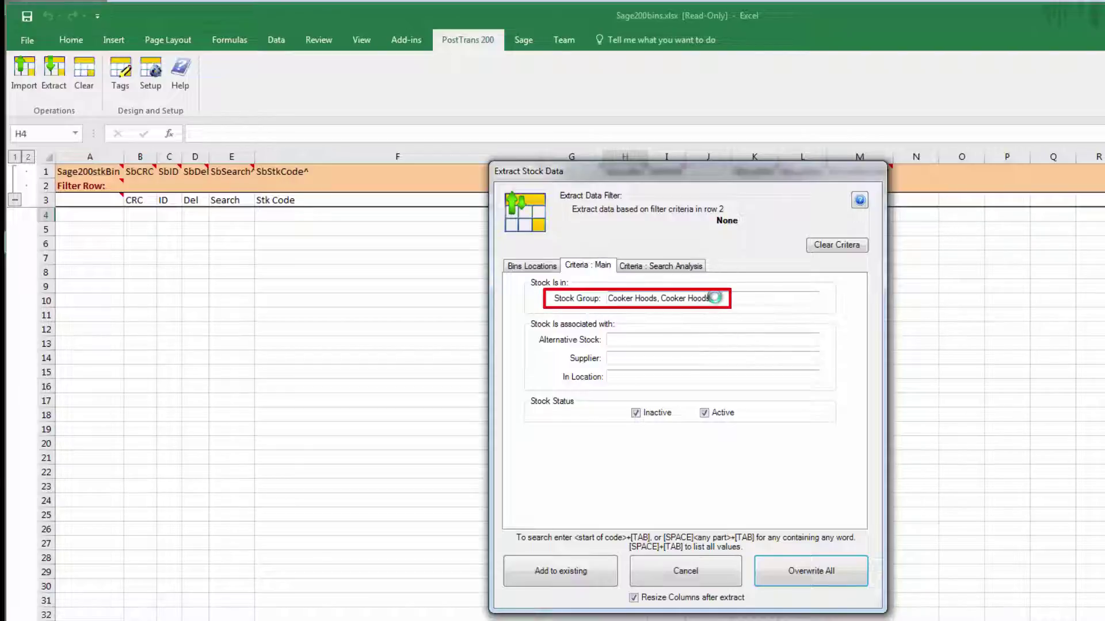
pyautogui.moveTo(713, 298); pyautogui.dragTo(591, 294)
pyautogui.write('co')
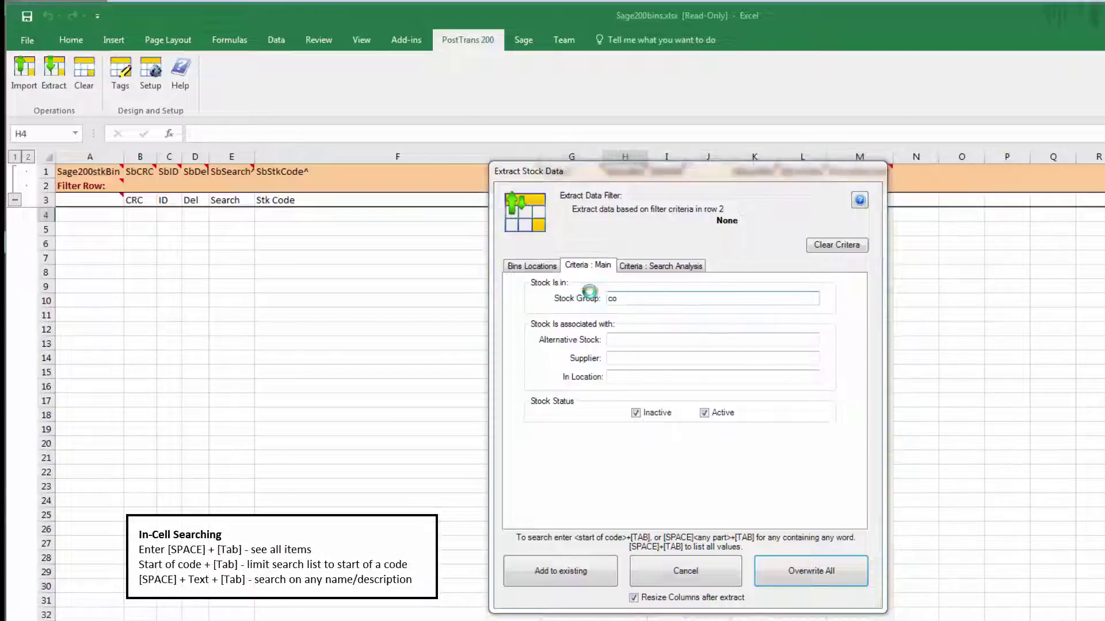
pyautogui.press('Tab')
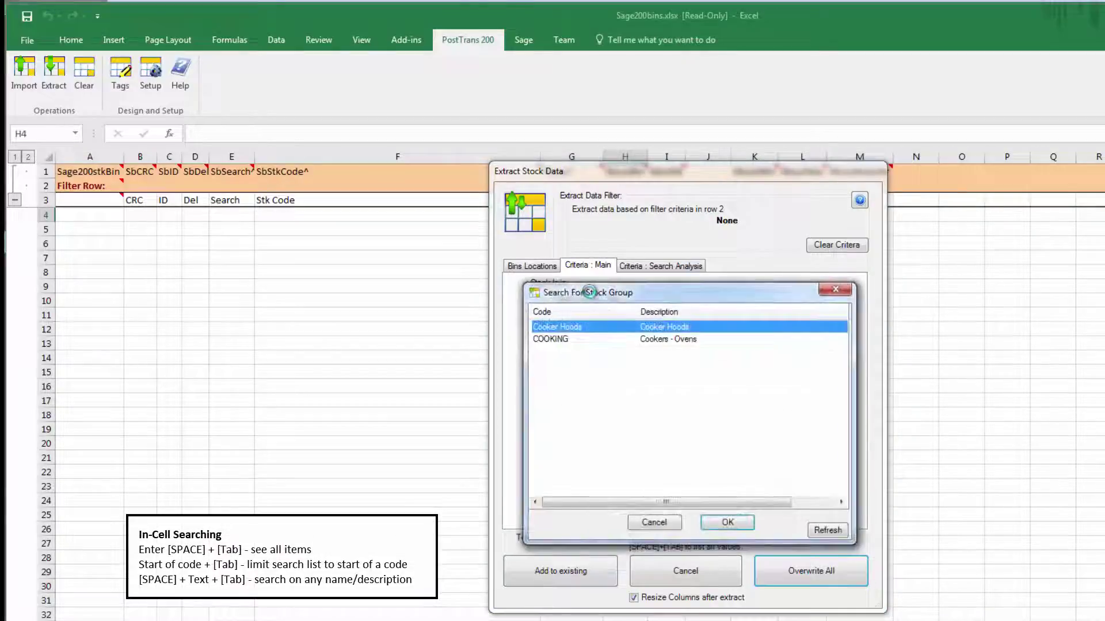
pyautogui.doubleClick(590, 328)
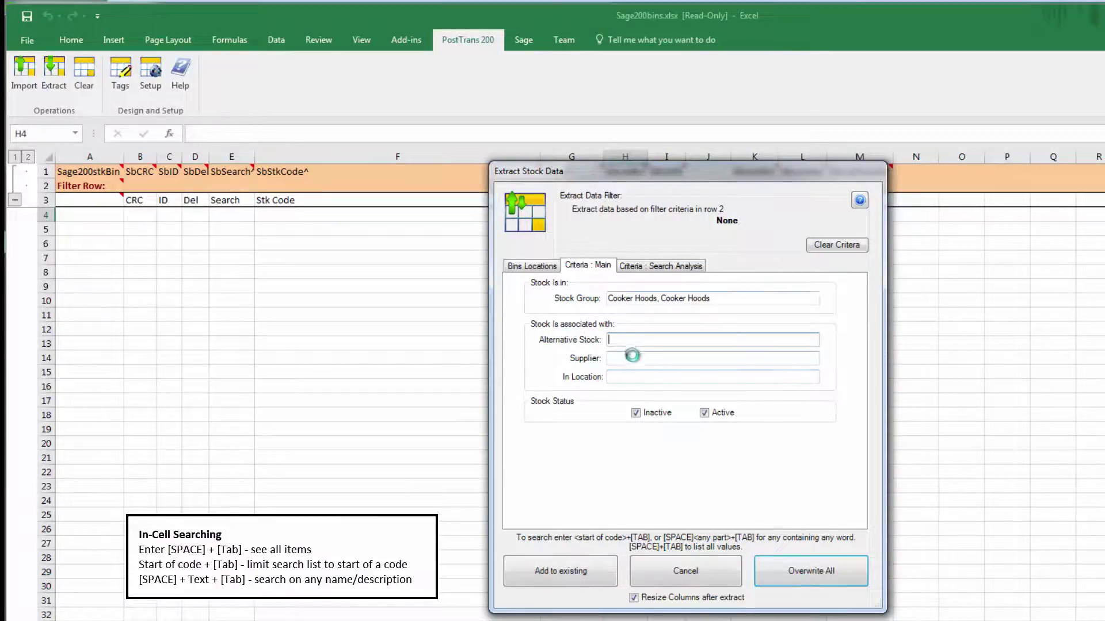
# Step: Review the ABCOOKERHOOD search analysis values and extract the SHOWROOM and WAREHOUSE bin data, overwriting all rows
pyautogui.click(649, 266)
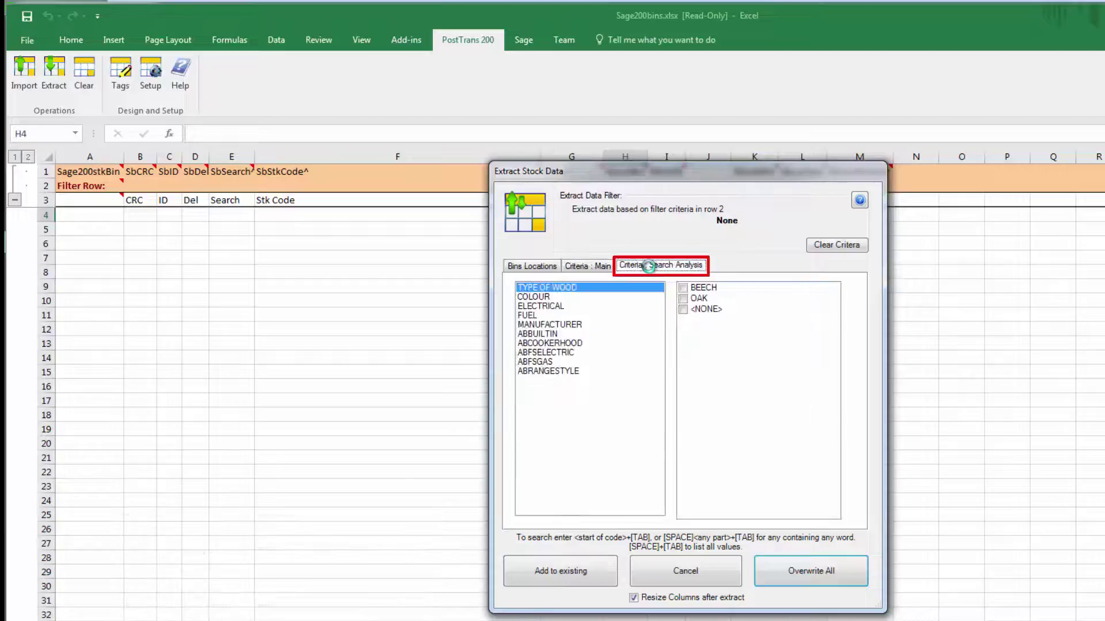
pyautogui.click(557, 307)
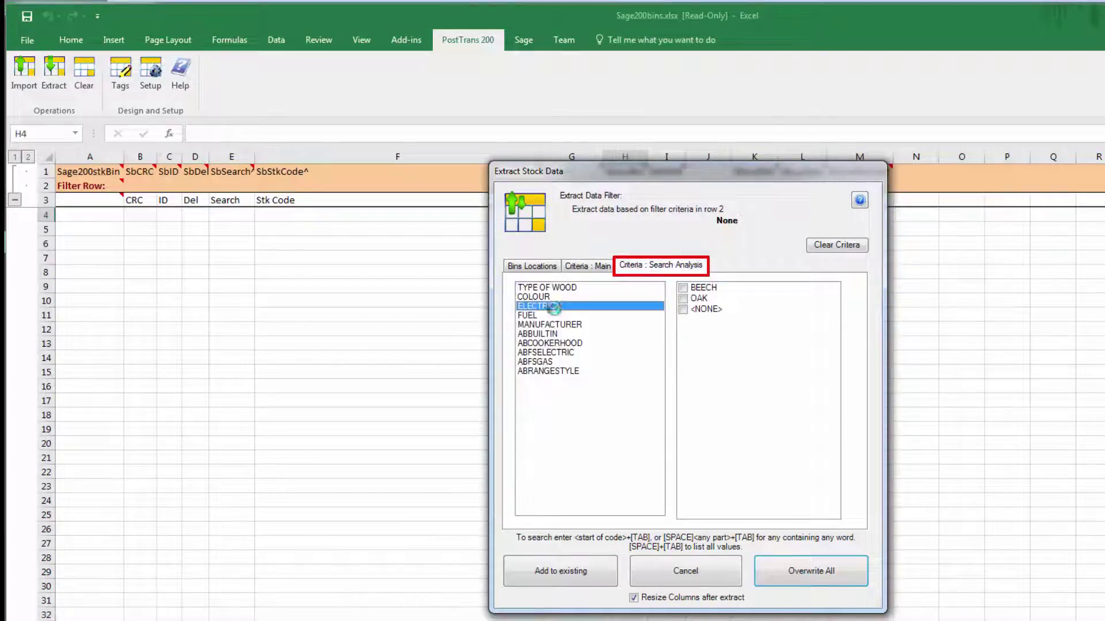
pyautogui.click(541, 343)
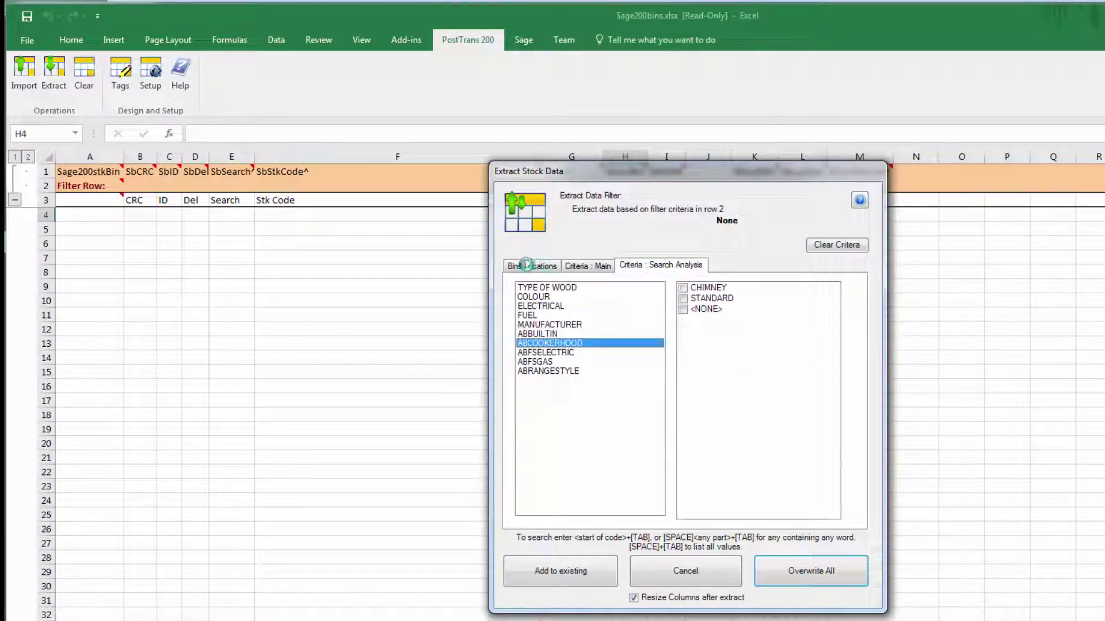
pyautogui.click(526, 265)
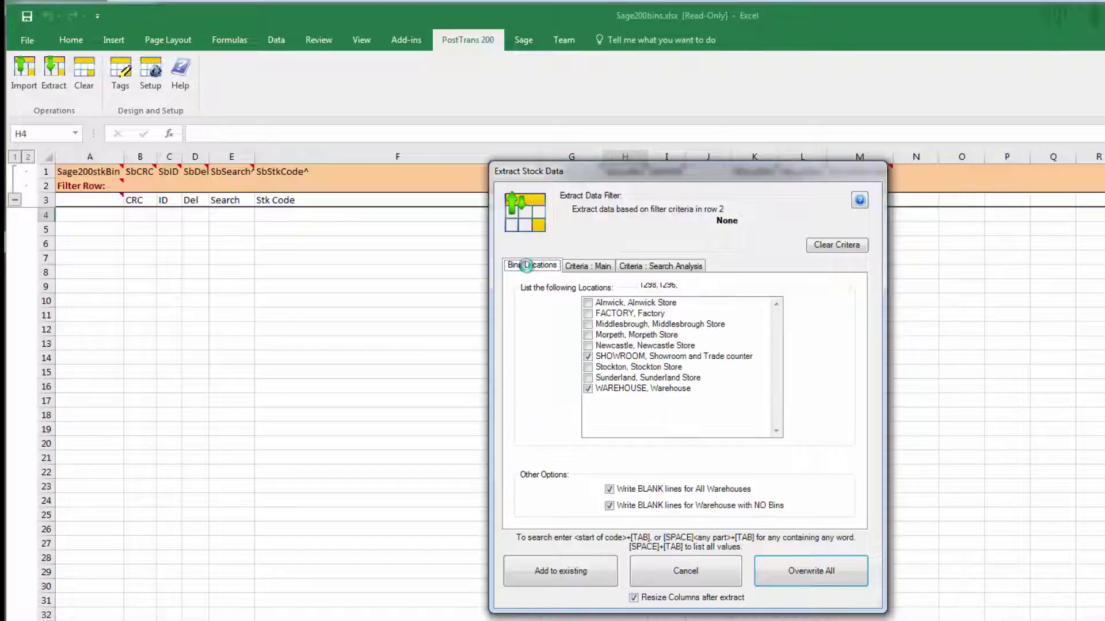
pyautogui.click(801, 575)
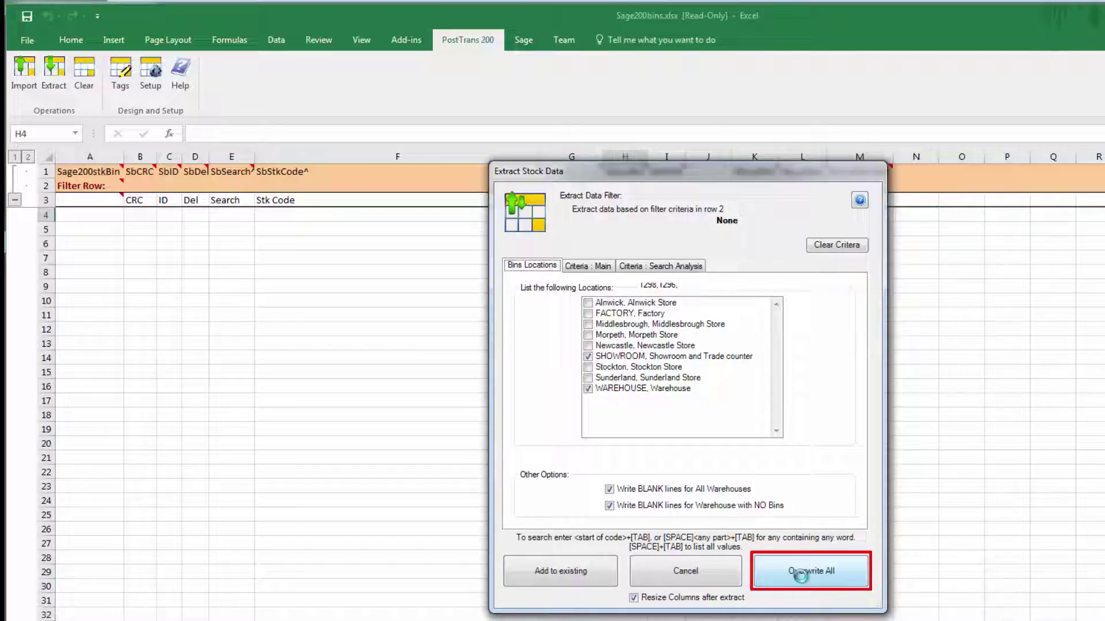
pyautogui.click(802, 576)
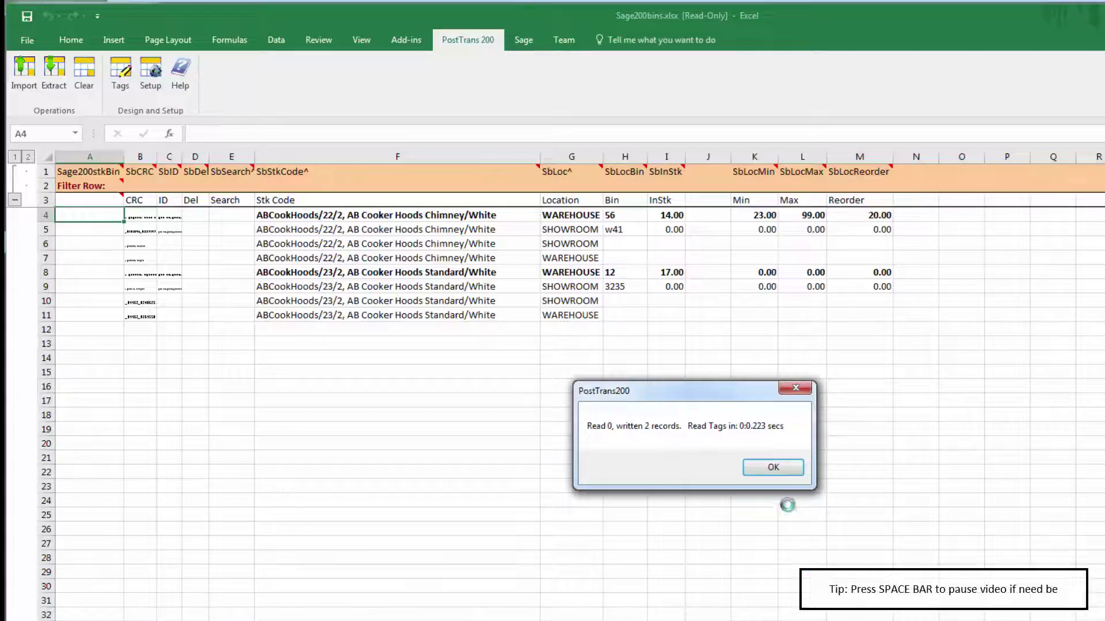
pyautogui.click(772, 467)
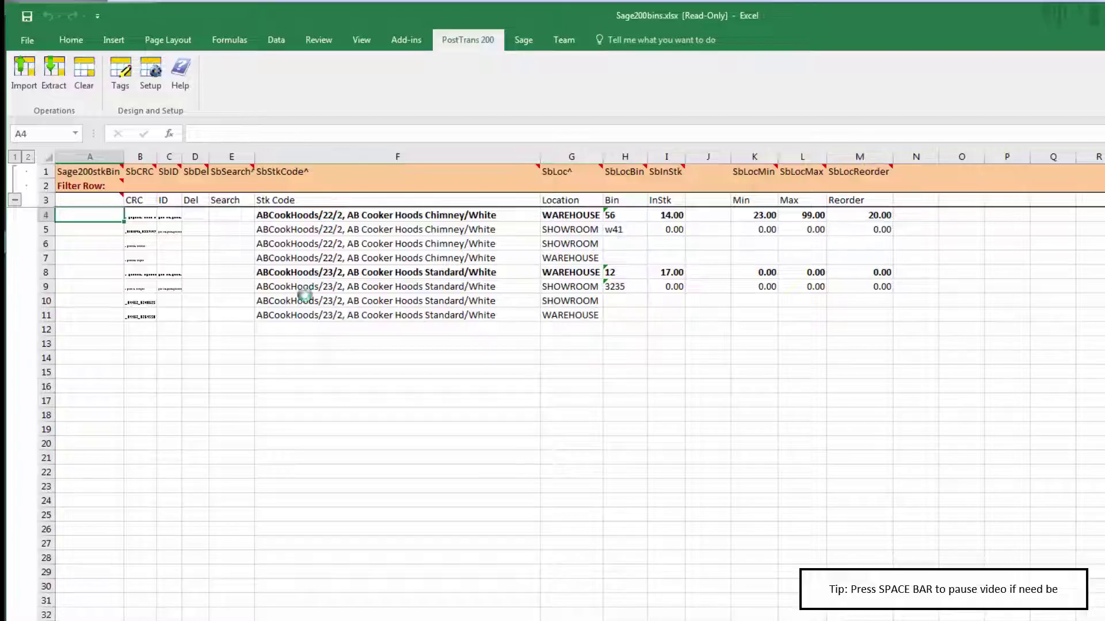
# Step: Look up "co" in the Search column at E12 and add the bin rows for COOK/FAN-OVEN
pyautogui.click(237, 336)
pyautogui.click(242, 332)
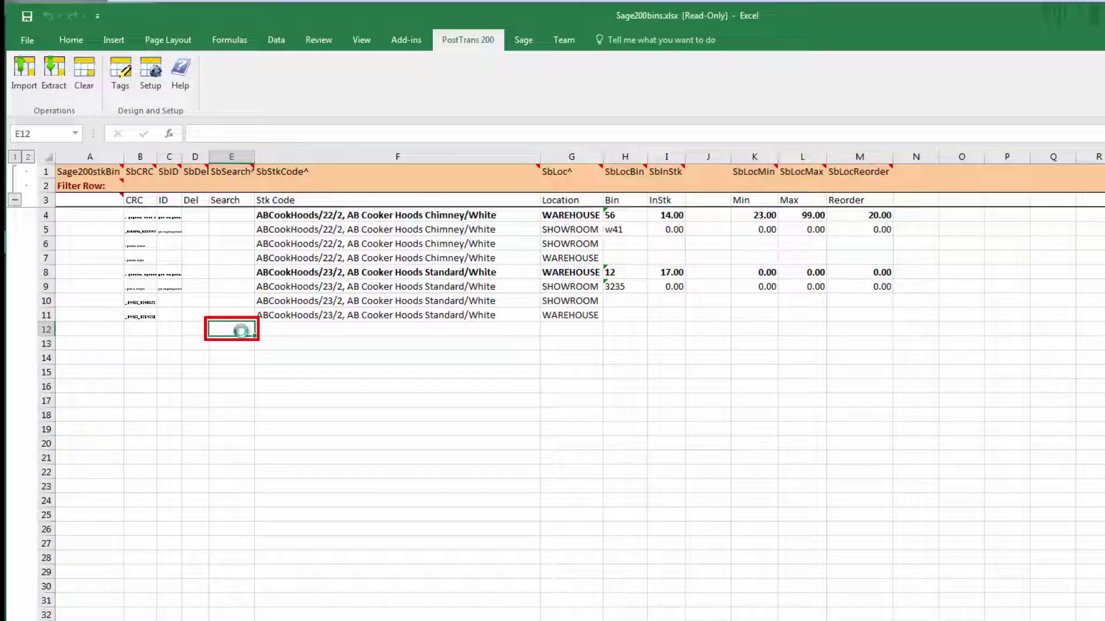
pyautogui.write('co')
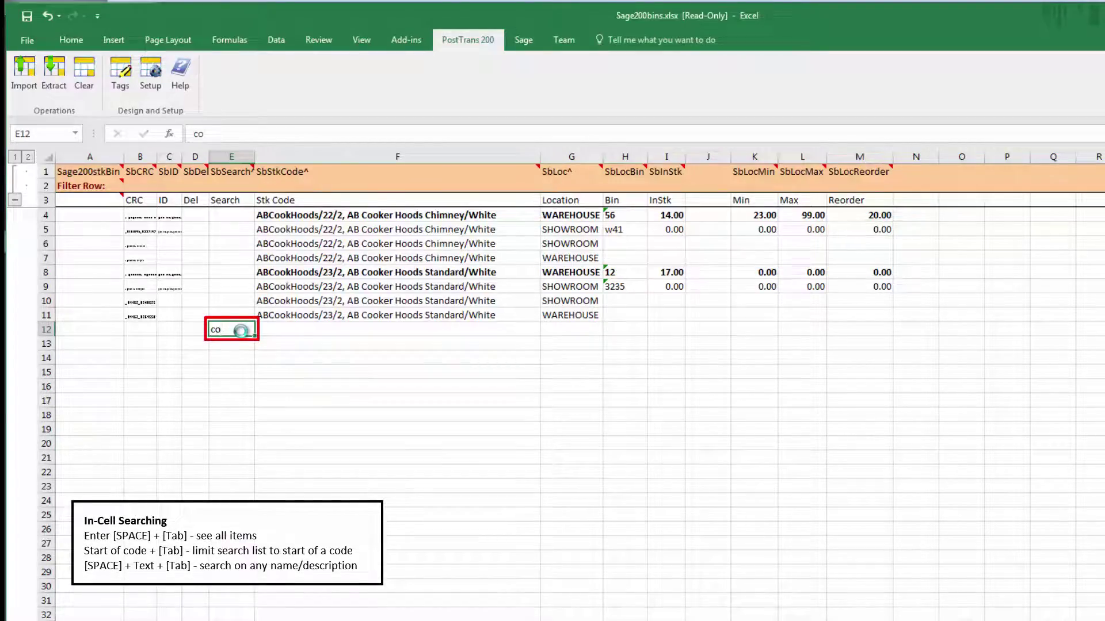
pyautogui.press('Tab')
pyautogui.press('Down')
pyautogui.press('Down')
pyautogui.press('Down')
pyautogui.press('Down')
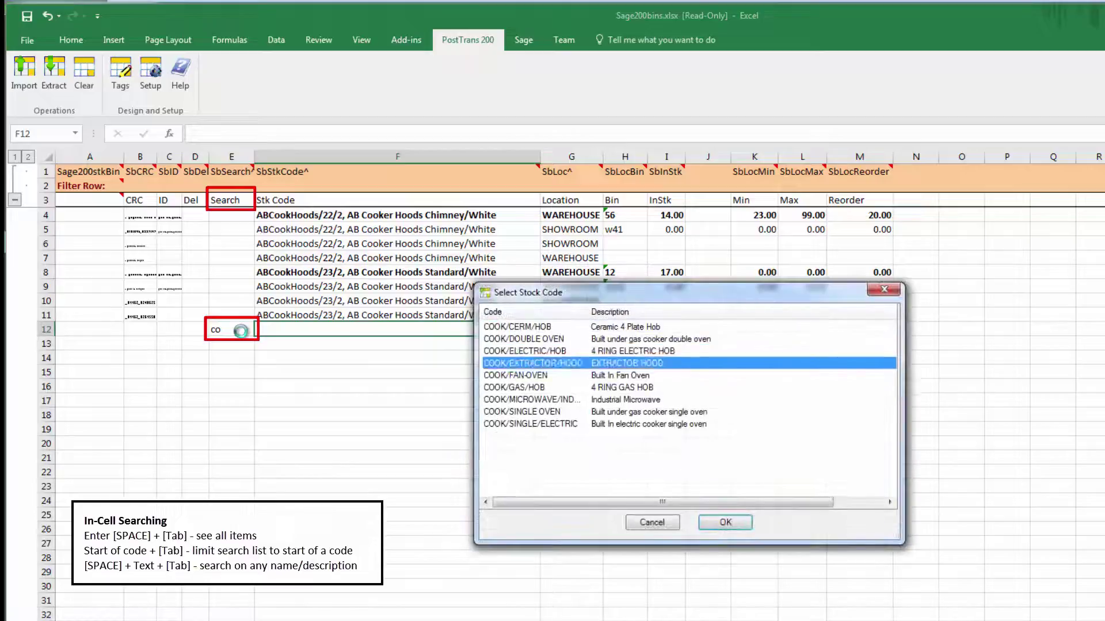
pyautogui.press('Return')
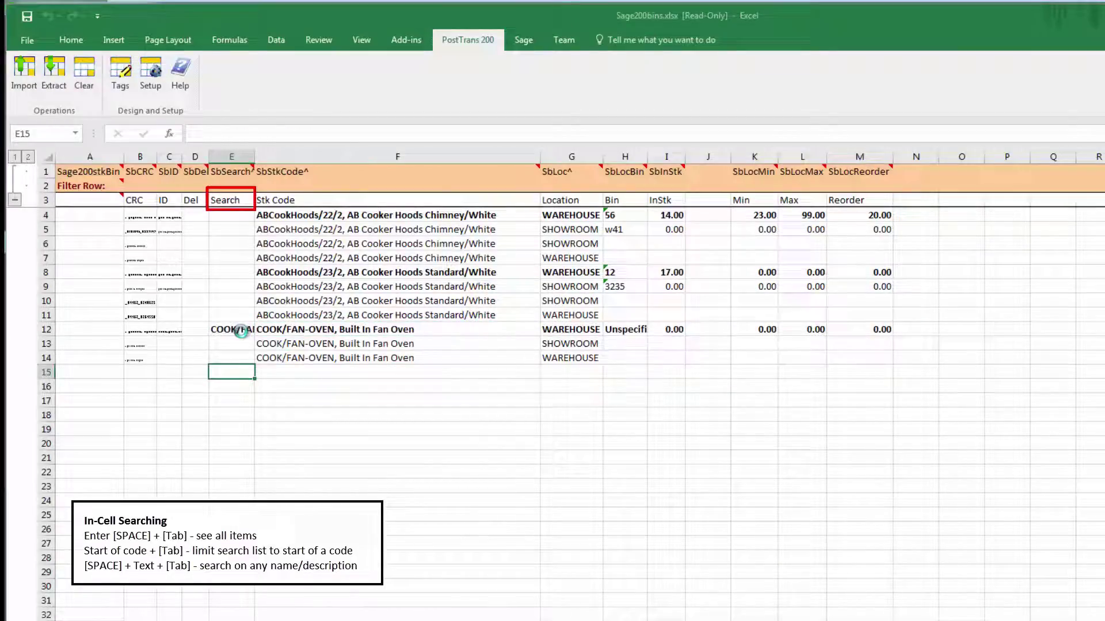
# Step: Look up "co" in the Search column at E15 and add the bin rows for COOK/SINGLE OVEN
pyautogui.write('co')
pyautogui.press('Tab')
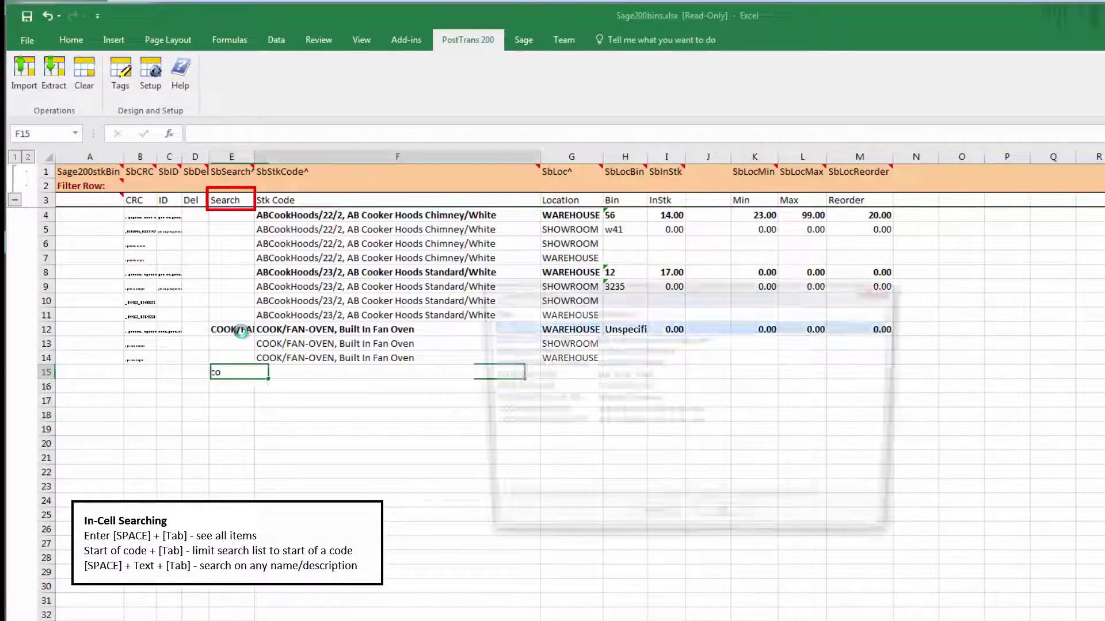
pyautogui.press('Down')
pyautogui.press('Down')
pyautogui.press('Down')
pyautogui.press('Down')
pyautogui.press('Down')
pyautogui.press('Down')
pyautogui.press('Down')
pyautogui.press('Return')
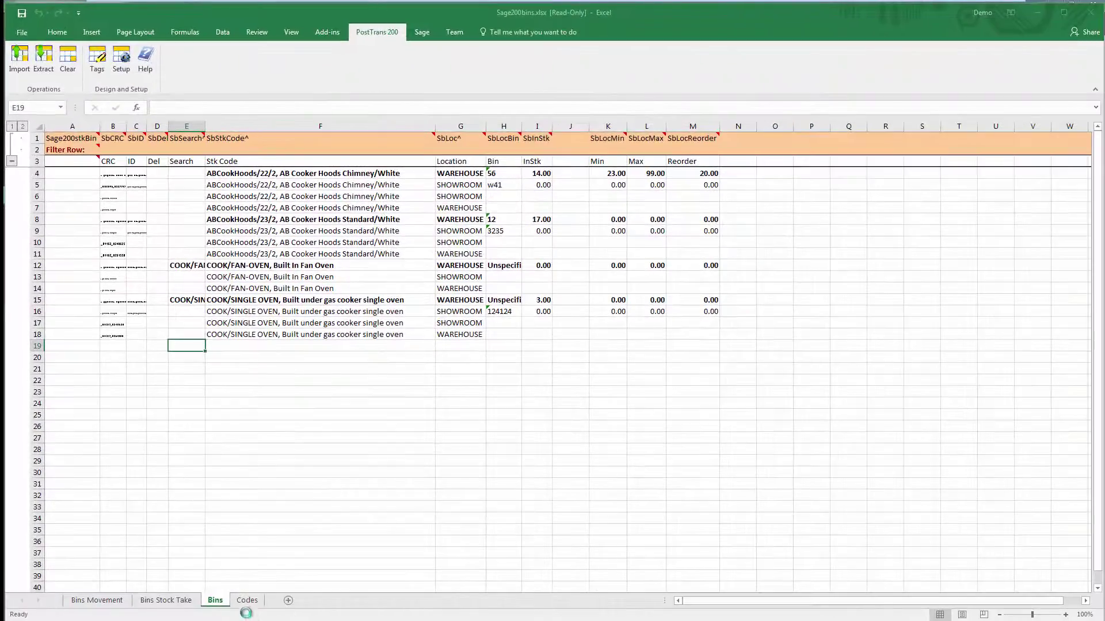
# Step: Clear the data in the Bins sheet and copy the stock codes in E5:E13 of the Codes sheet
pyautogui.click(68, 57)
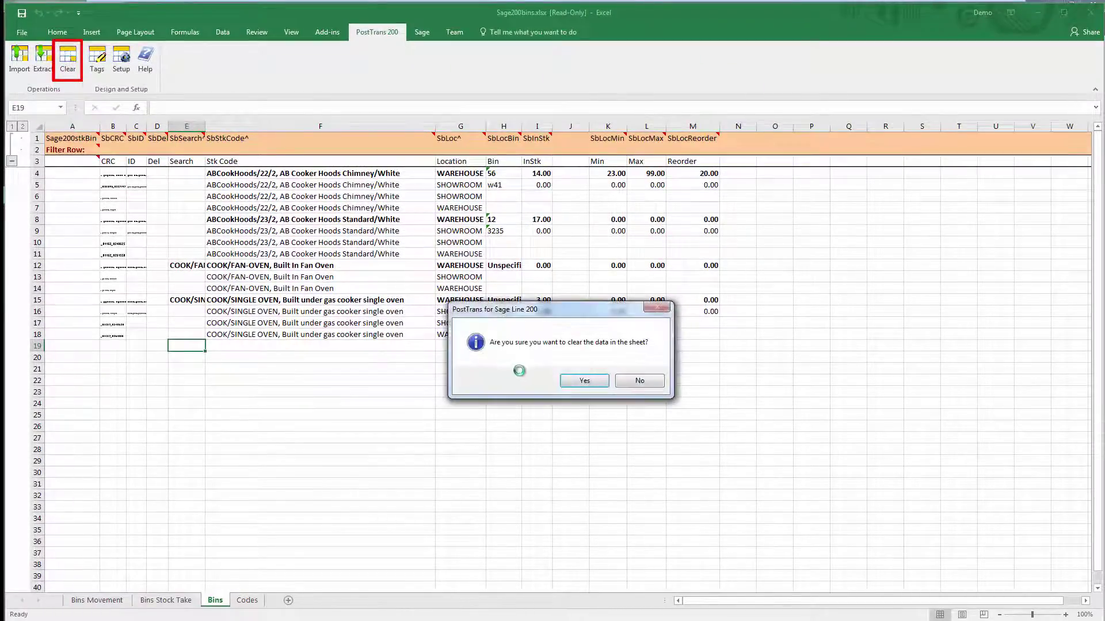
pyautogui.click(571, 379)
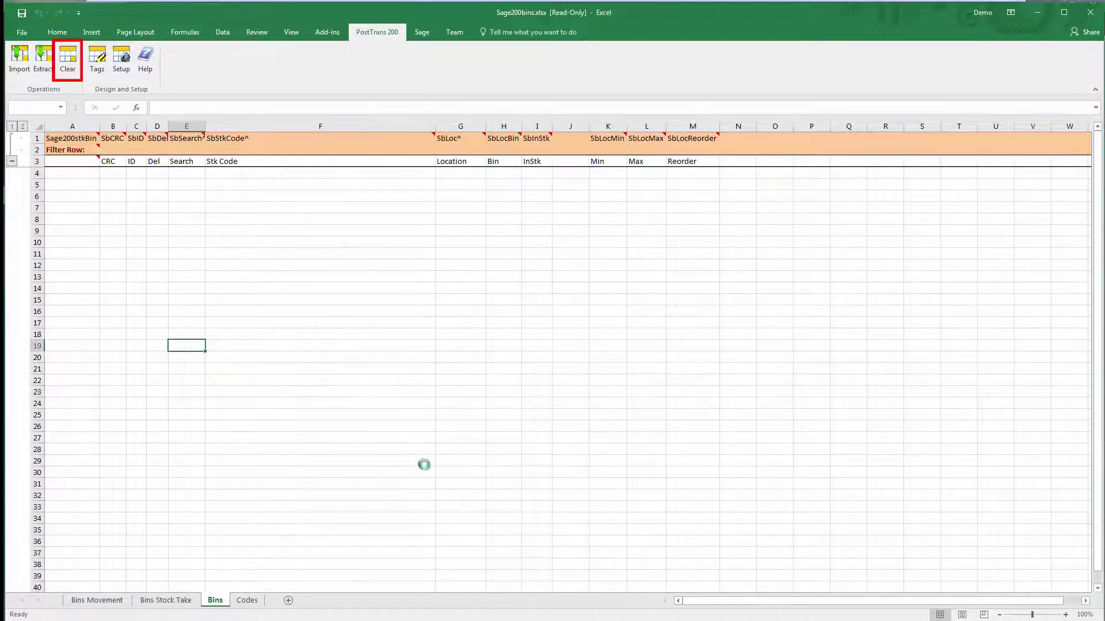
pyautogui.click(248, 601)
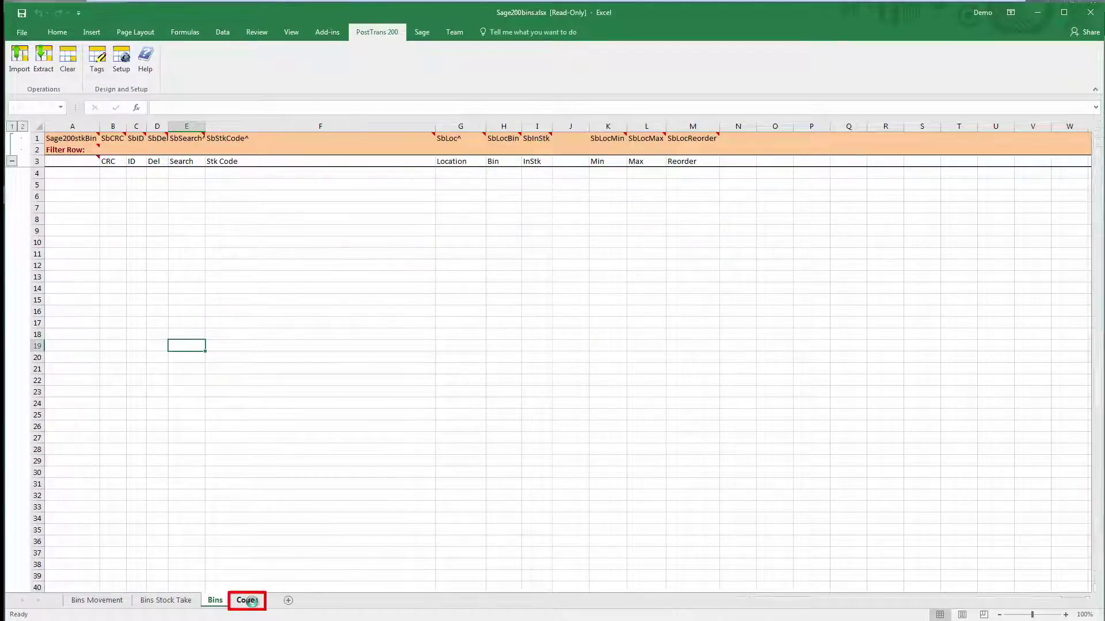
pyautogui.moveTo(253, 184); pyautogui.dragTo(251, 279)
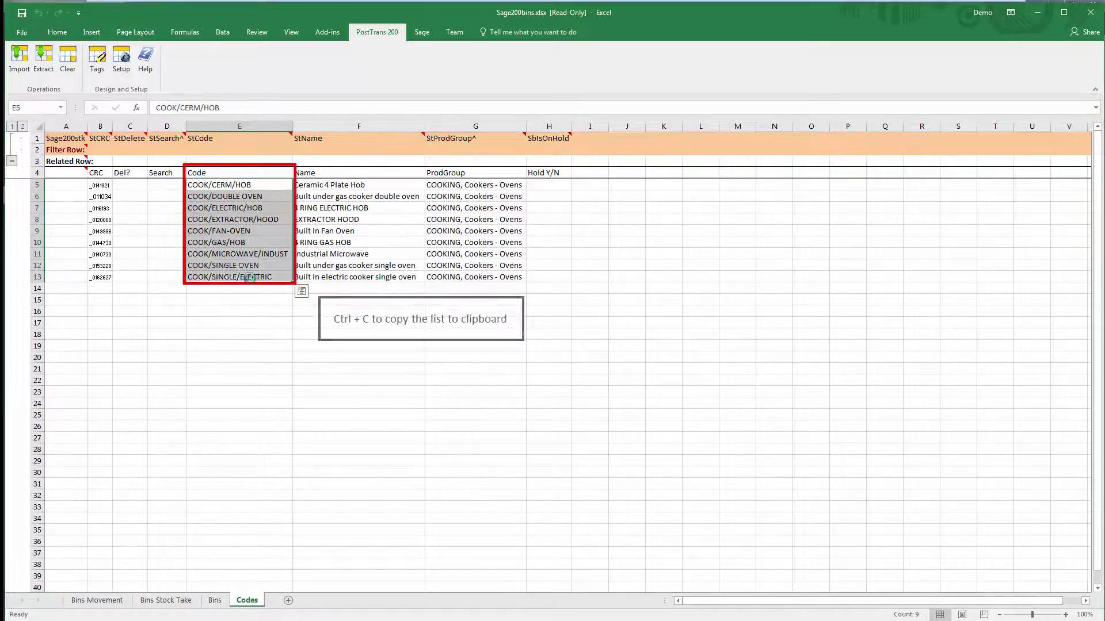
pyautogui.hotkey('ctrl', 'c')
pyautogui.click(214, 600)
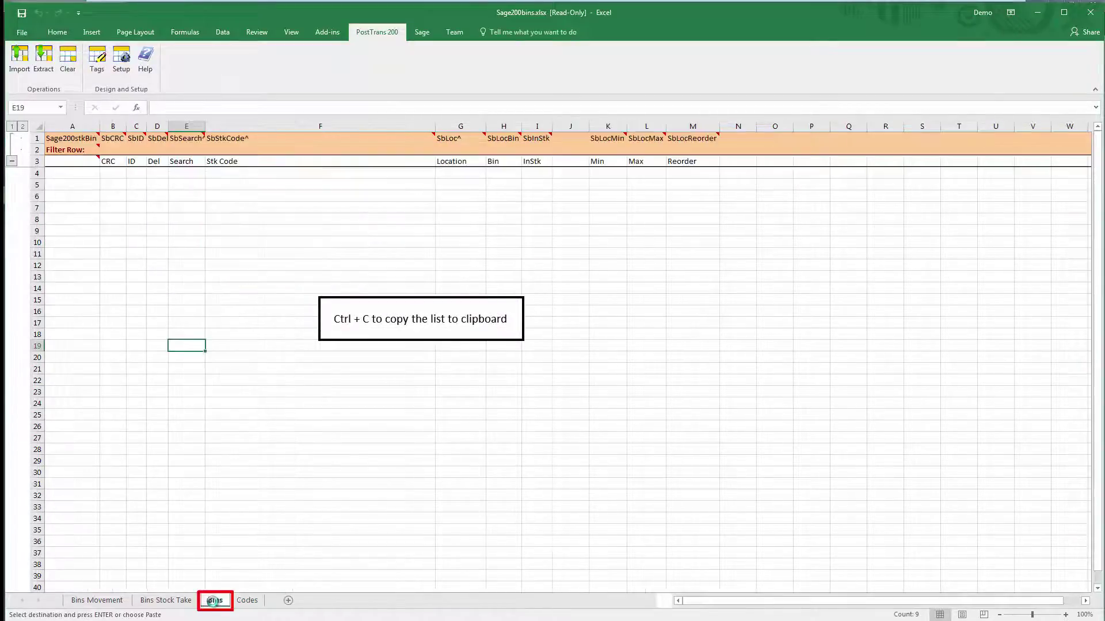
# Step: Paste the copied stock codes into the Bins sheet's Search column from E4 and extract the records for those codes
pyautogui.click(182, 173)
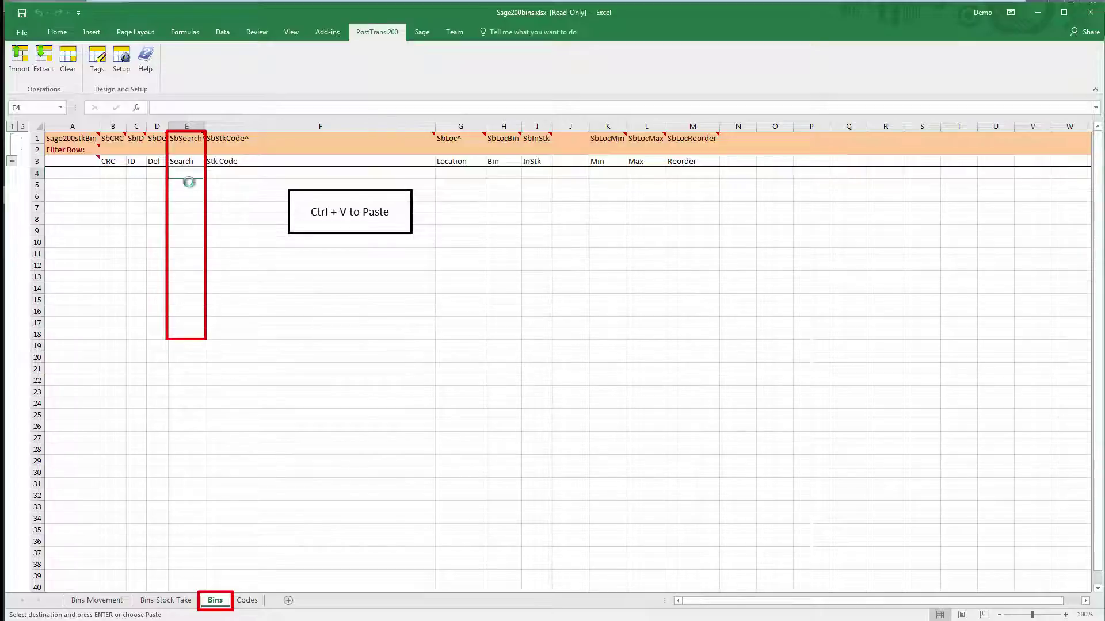
pyautogui.hotkey('ctrl', 'v')
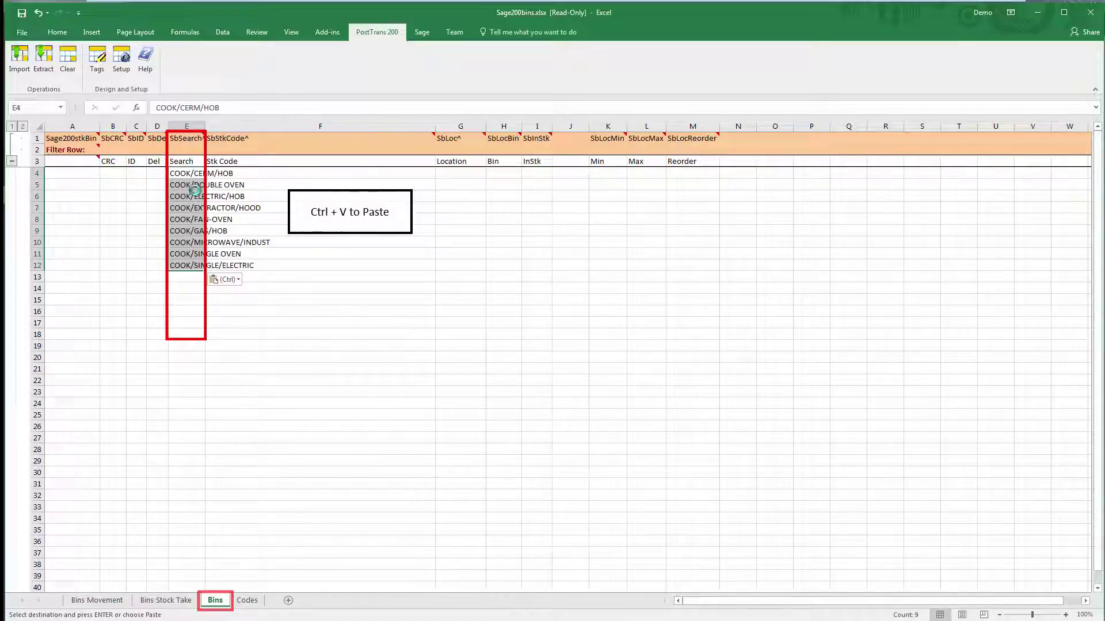
pyautogui.click(217, 299)
pyautogui.click(199, 309)
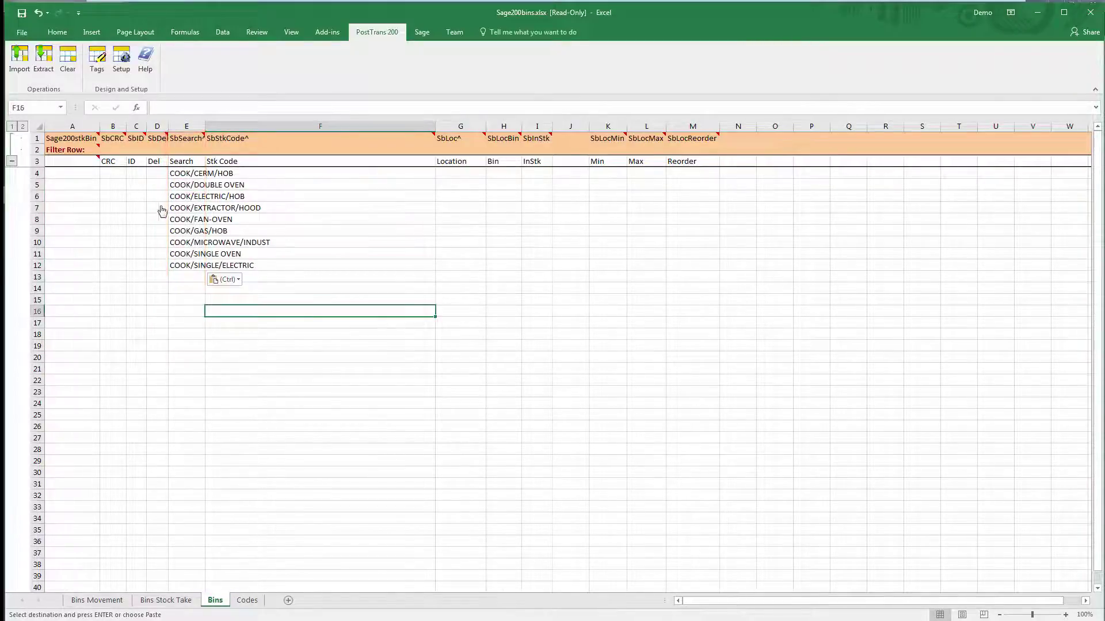
pyautogui.click(41, 64)
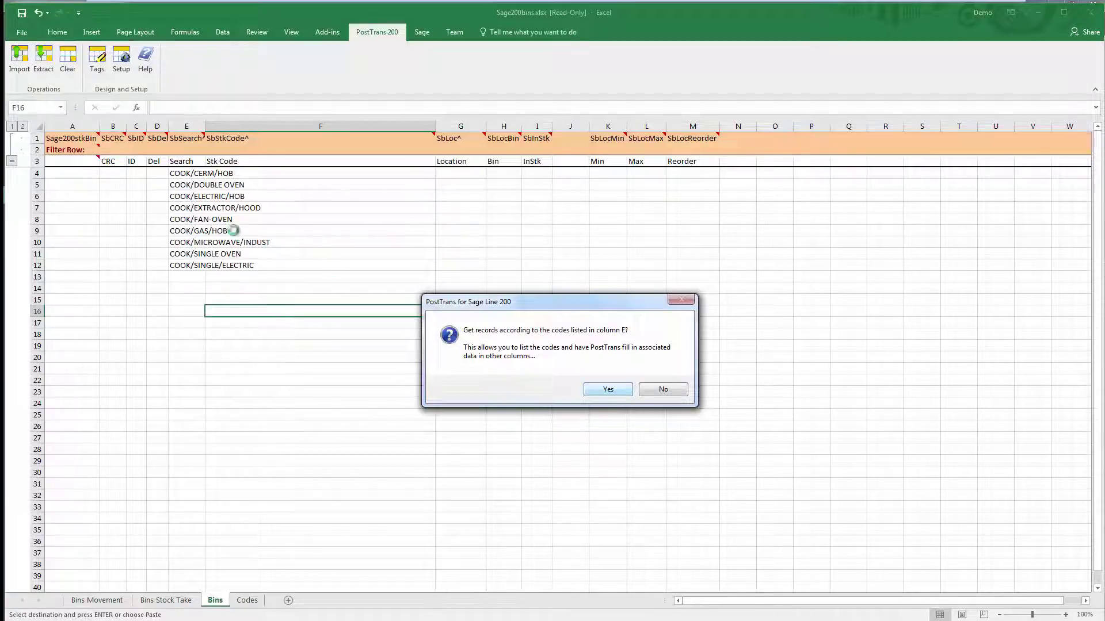
pyautogui.click(603, 391)
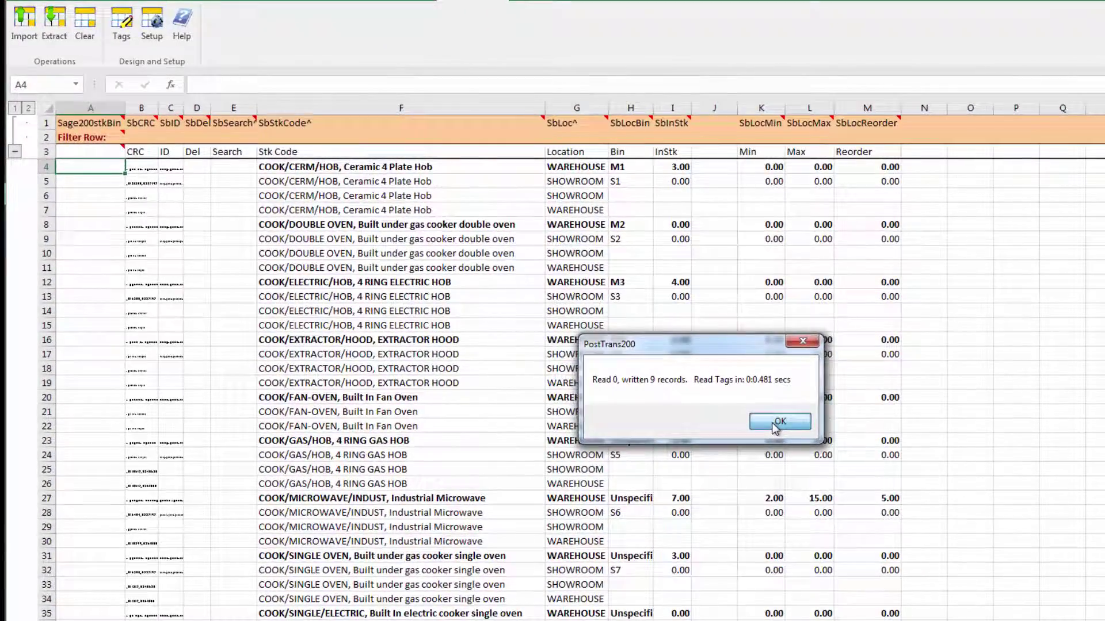
# Step: Dismiss the extraction message and examine the extracted location, bin, in-stock, min, max and reorder values for the first stock items
pyautogui.click(777, 423)
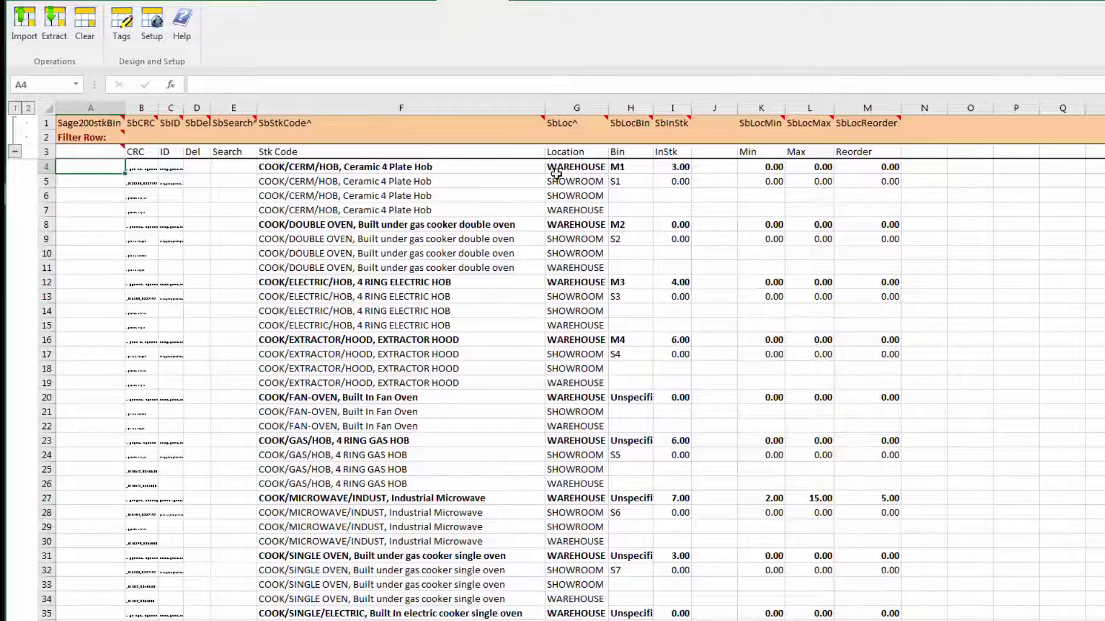
pyautogui.click(423, 168)
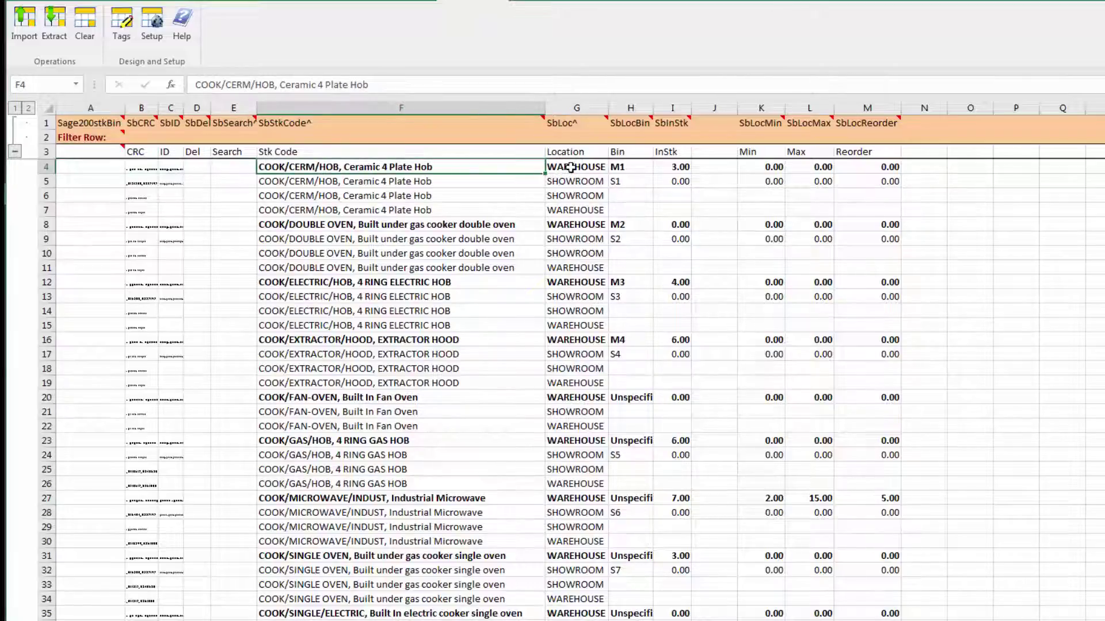
pyautogui.click(678, 168)
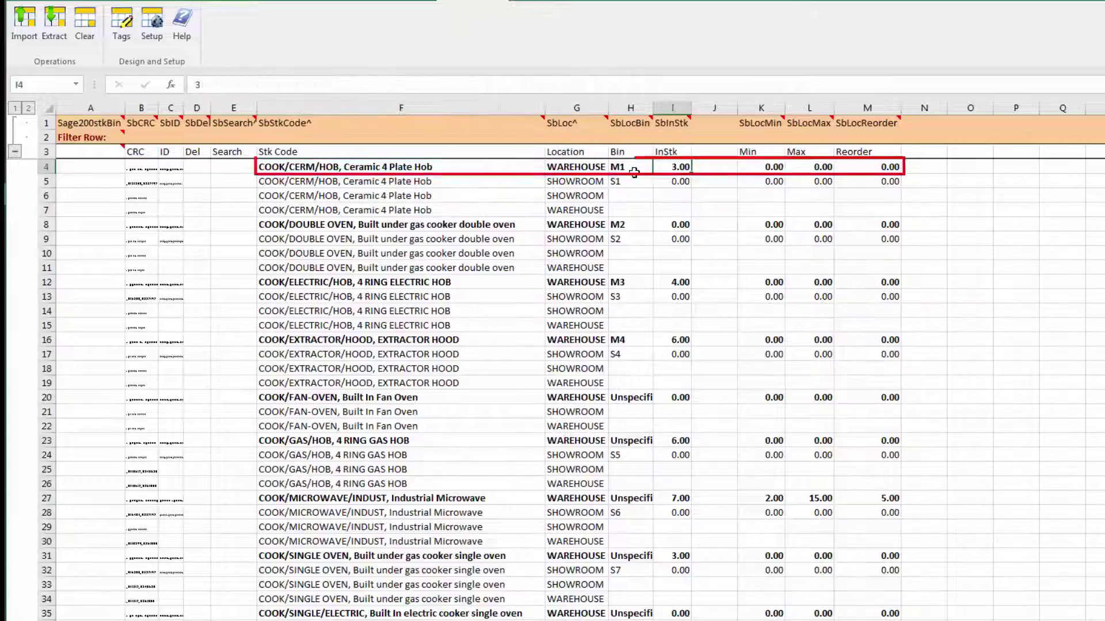
pyautogui.click(633, 169)
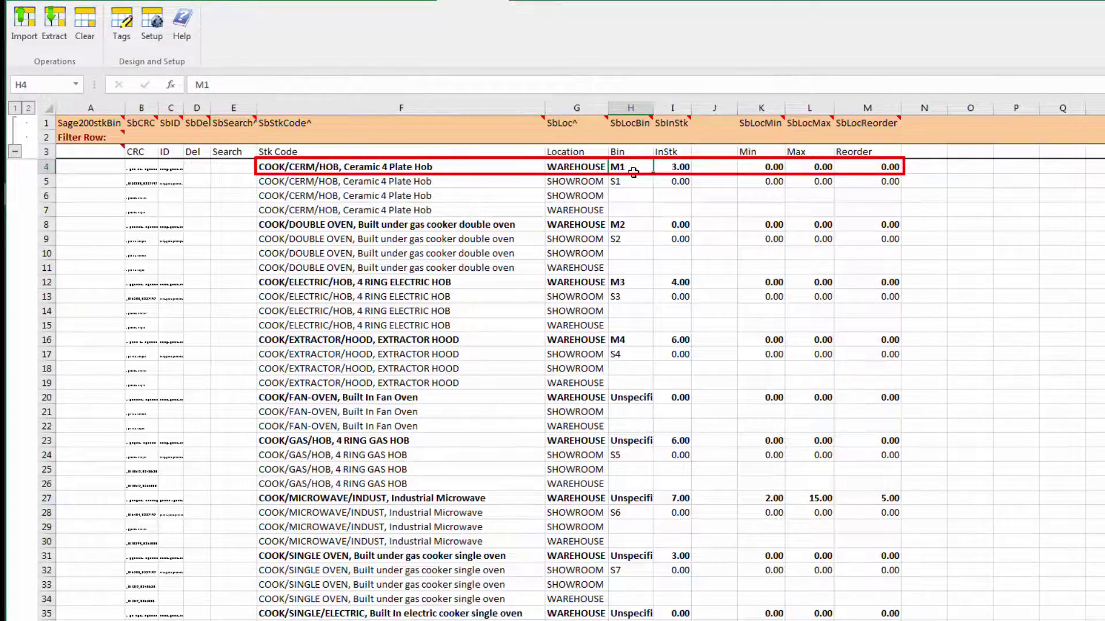
pyautogui.click(765, 170)
pyautogui.click(815, 170)
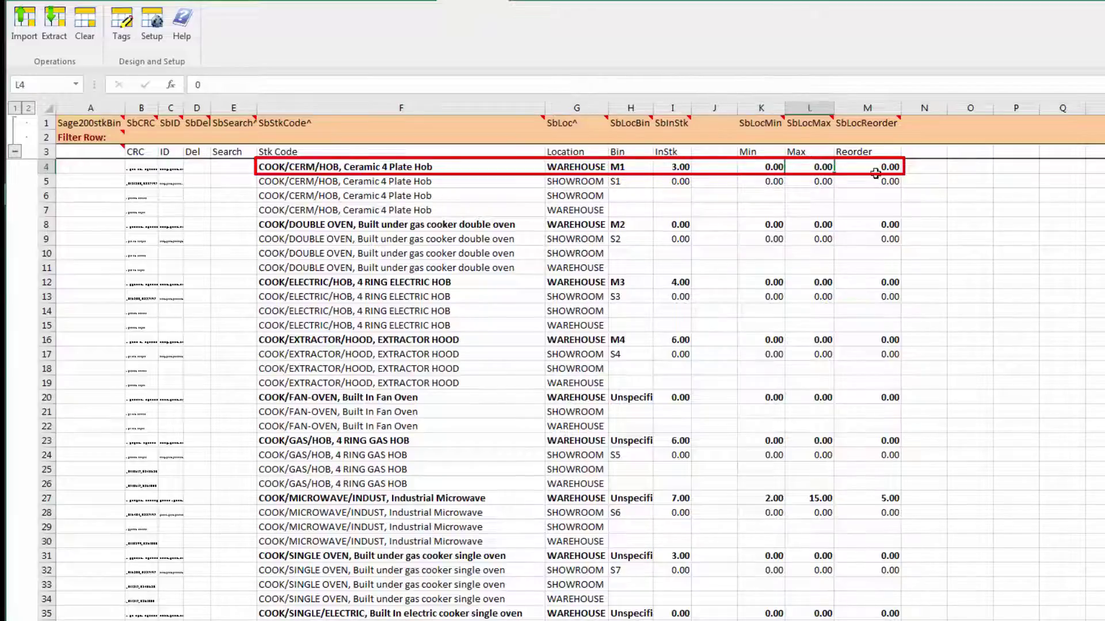
pyautogui.click(866, 171)
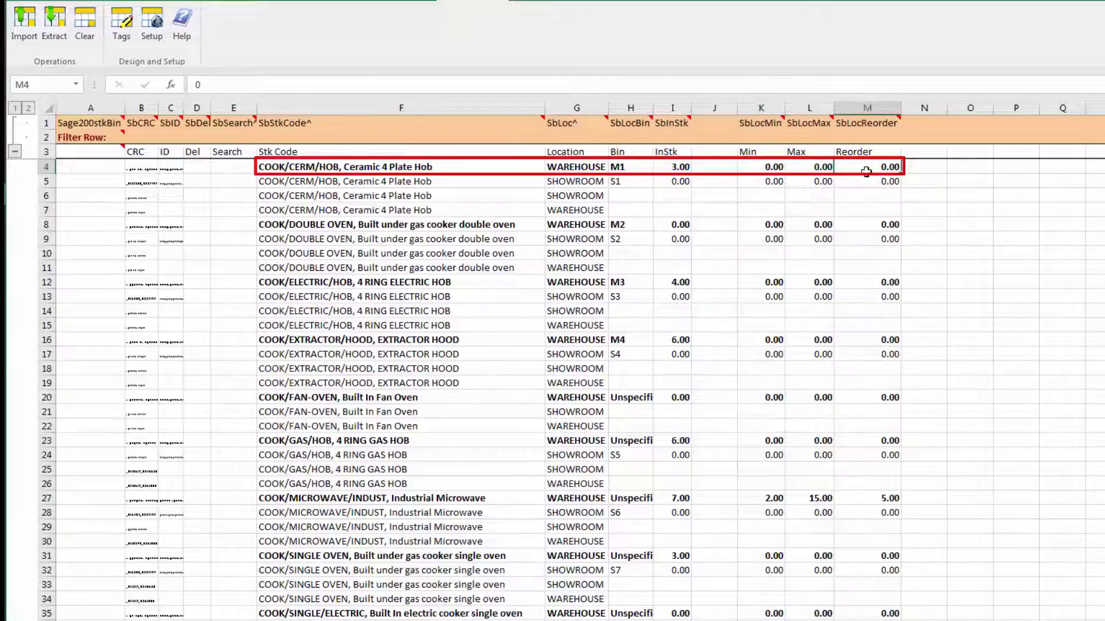
pyautogui.click(626, 182)
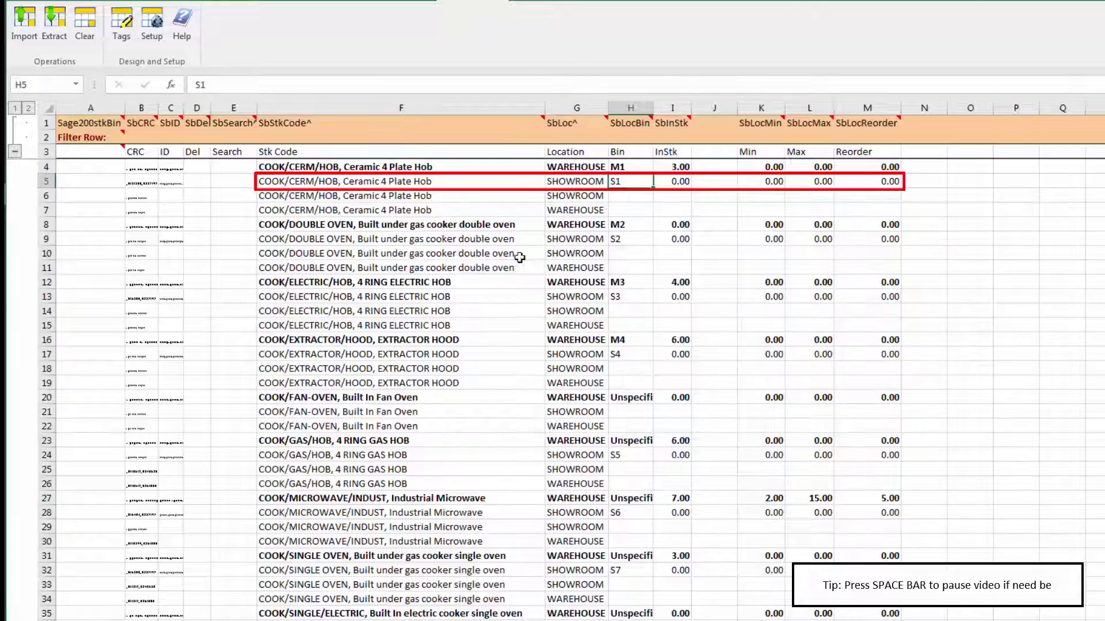
pyautogui.click(626, 237)
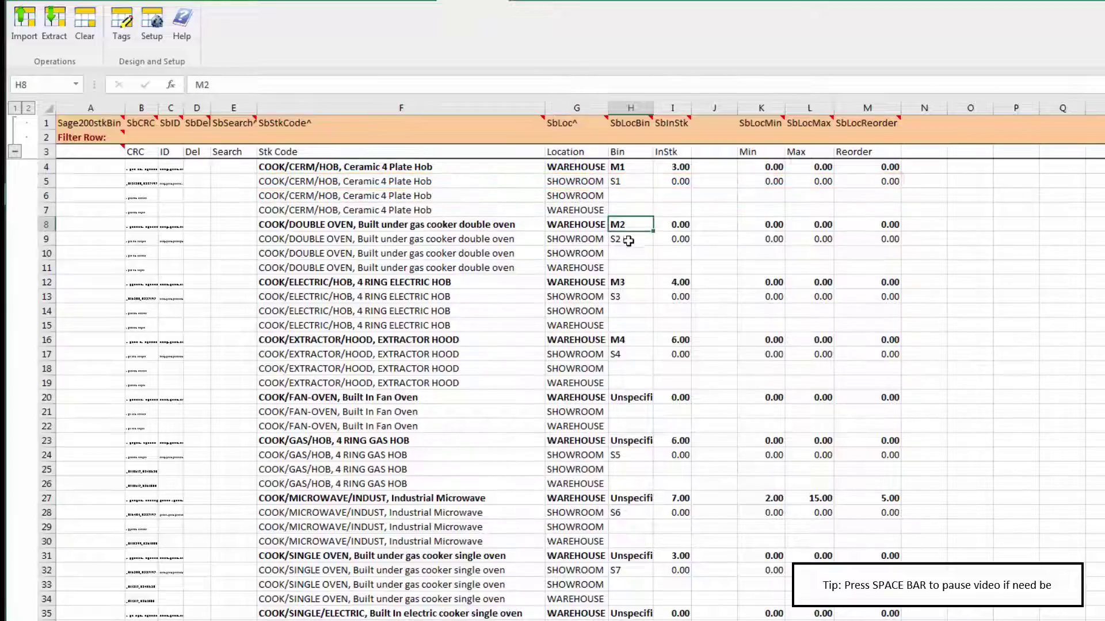
pyautogui.click(631, 297)
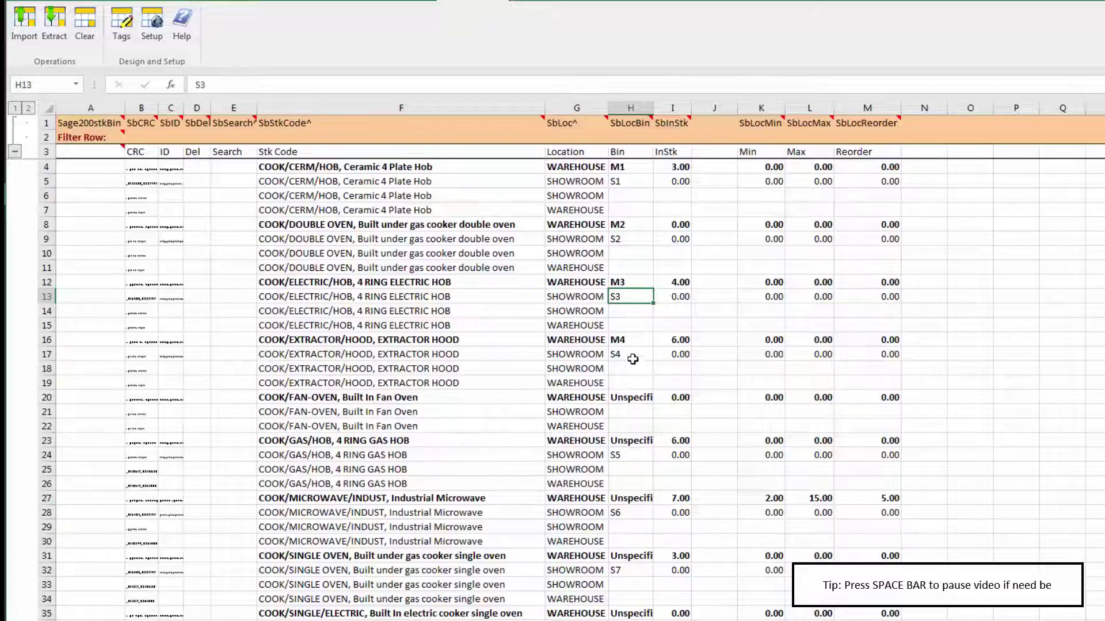
# Step: Set the bin of the COOK/FAN-OVEN warehouse record in H20 to M5
pyautogui.click(623, 398)
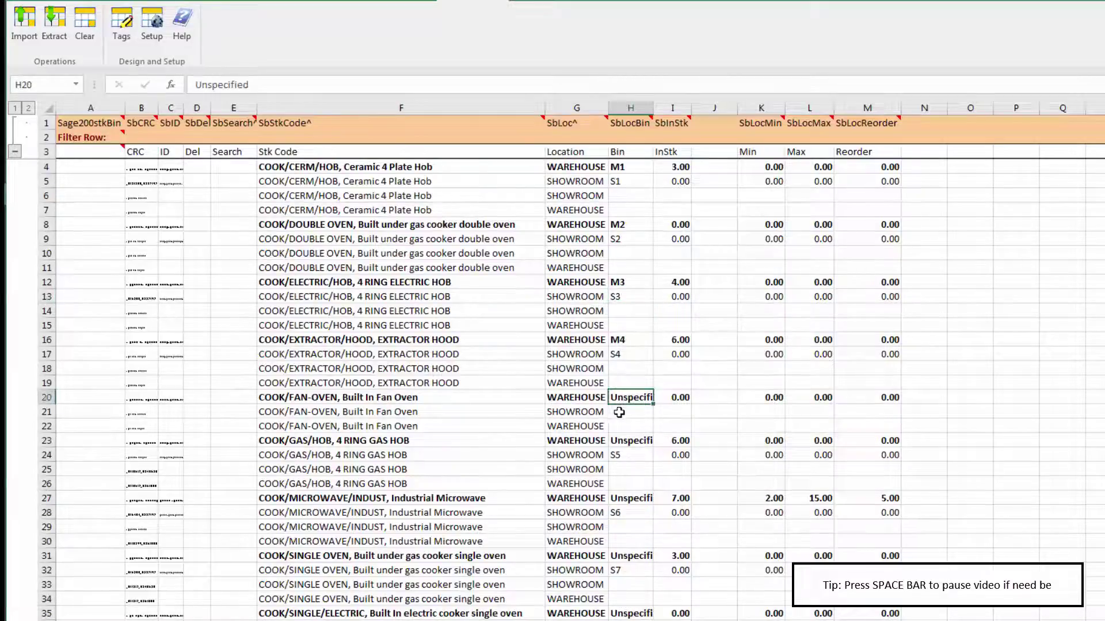
pyautogui.write('m5')
pyautogui.press('Return')
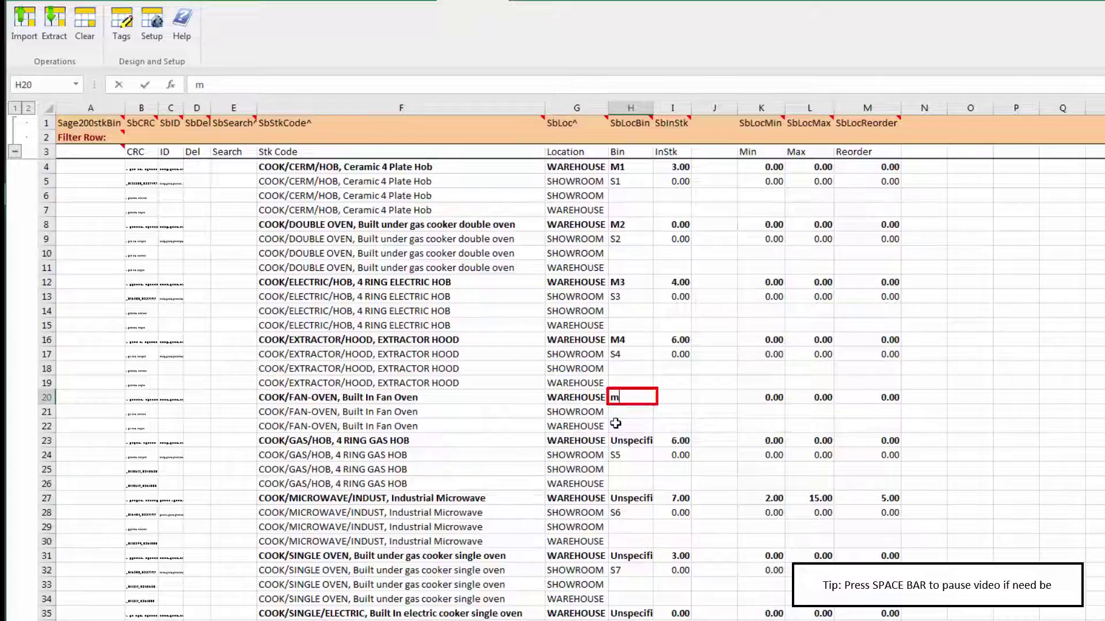
pyautogui.click(622, 441)
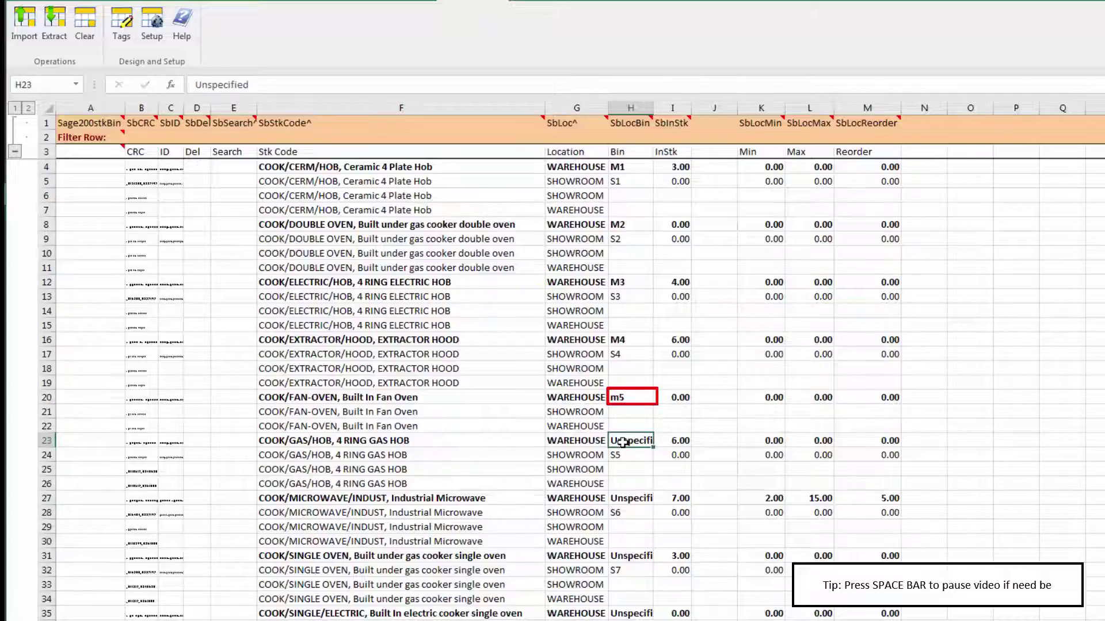
pyautogui.click(634, 401)
pyautogui.write('m6')
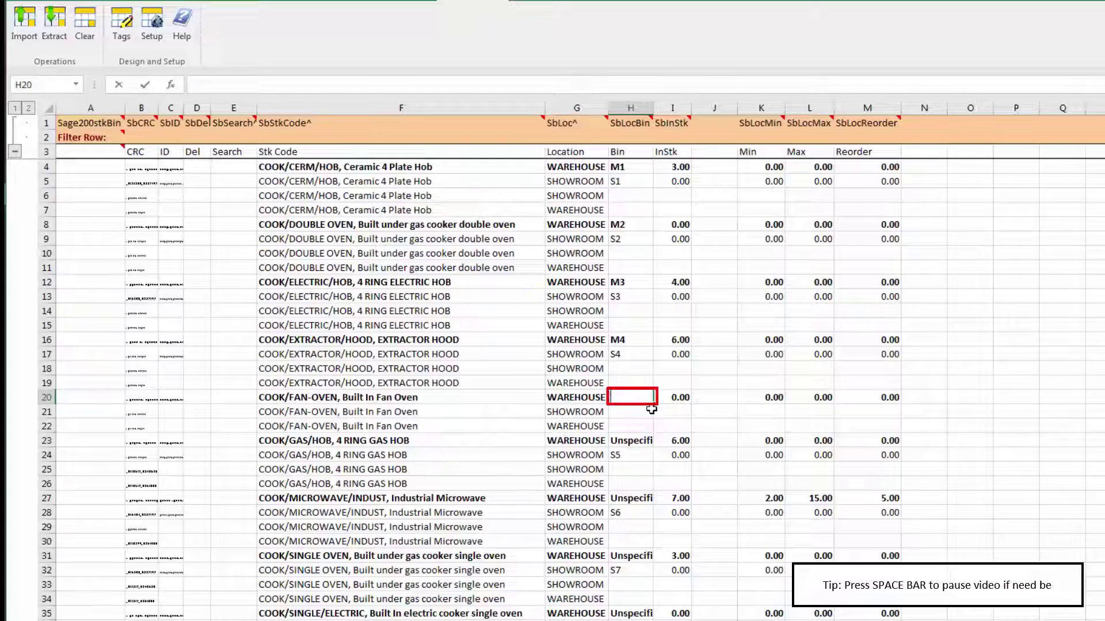
pyautogui.press('Return')
# Step: Set the bin of the COOK/GAS/HOB warehouse record in H23 to M6
pyautogui.press('Down')
pyautogui.press('Down')
pyautogui.press('Down')
pyautogui.press('Down')
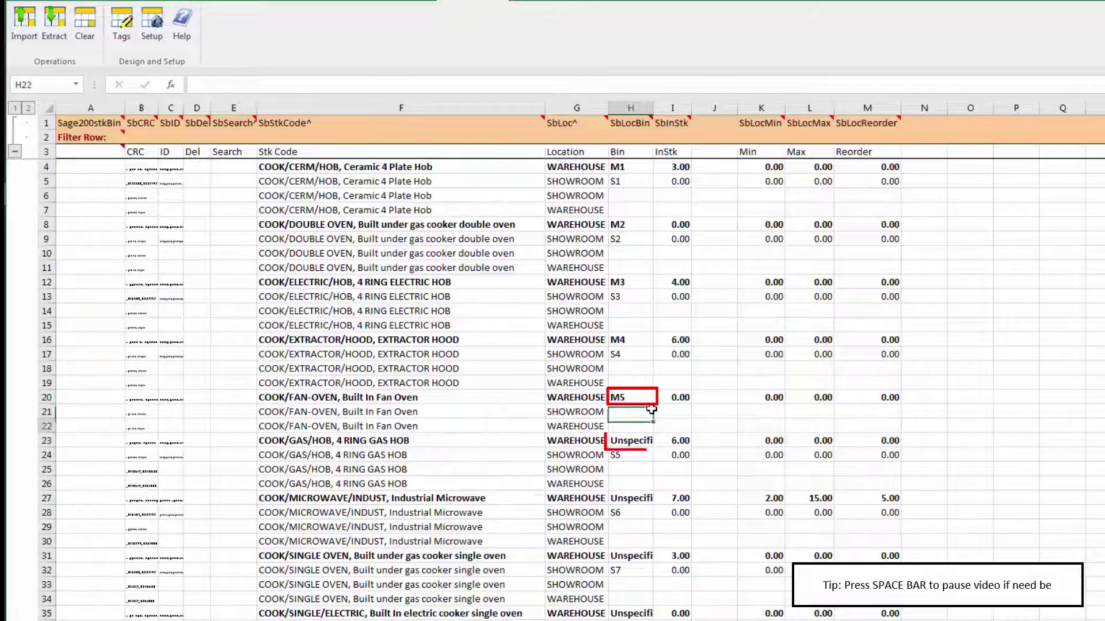
pyautogui.press('Up')
pyautogui.press('Up')
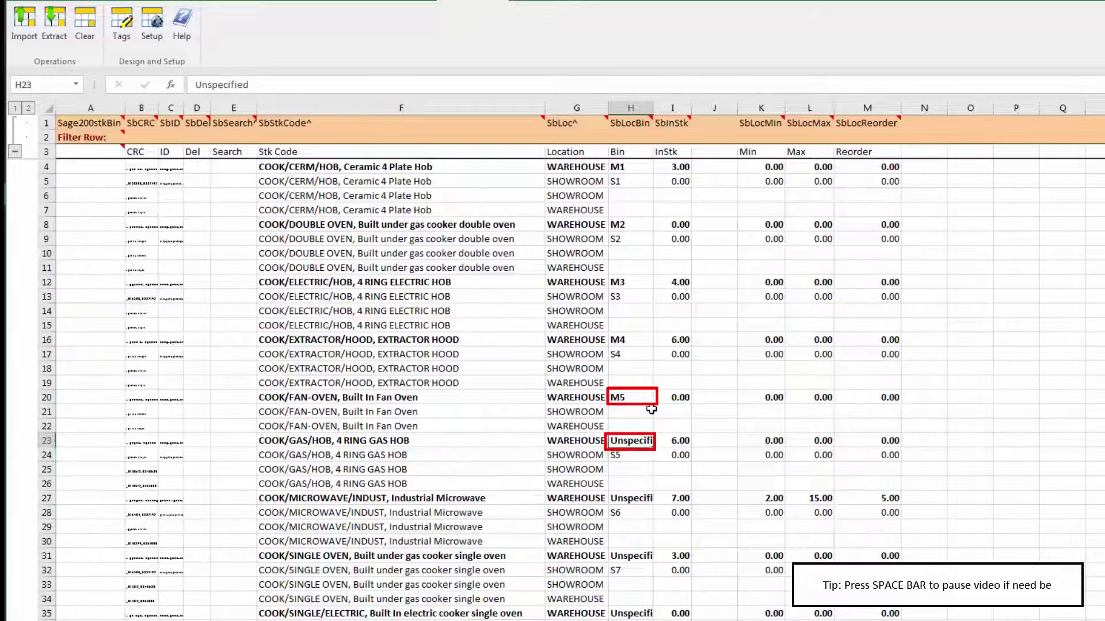
pyautogui.press('F2')
pyautogui.write('M6')
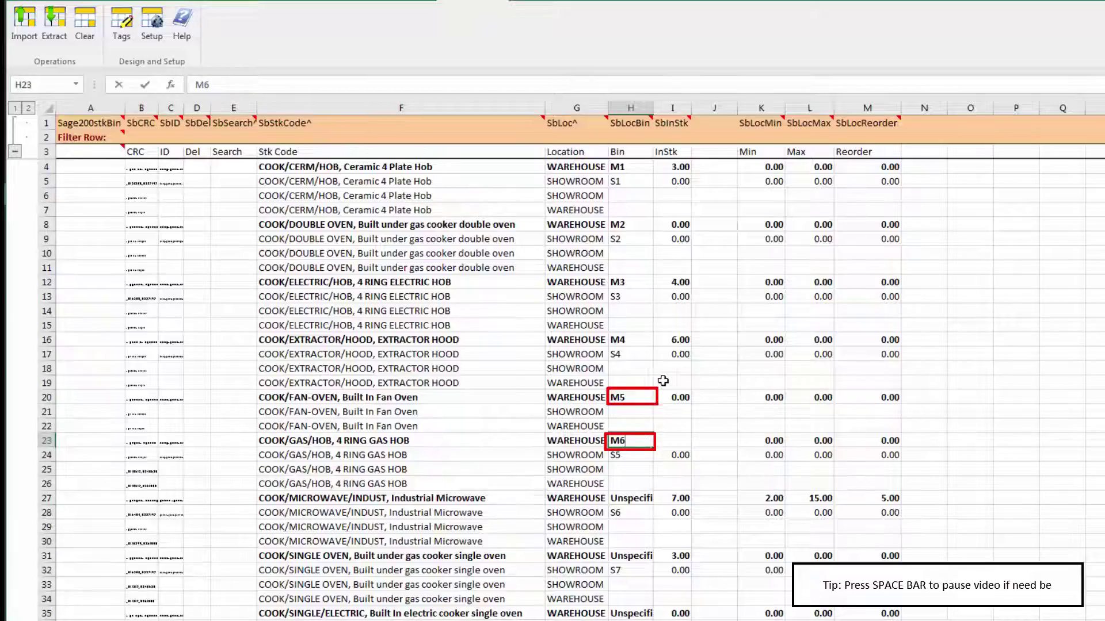
pyautogui.click(663, 382)
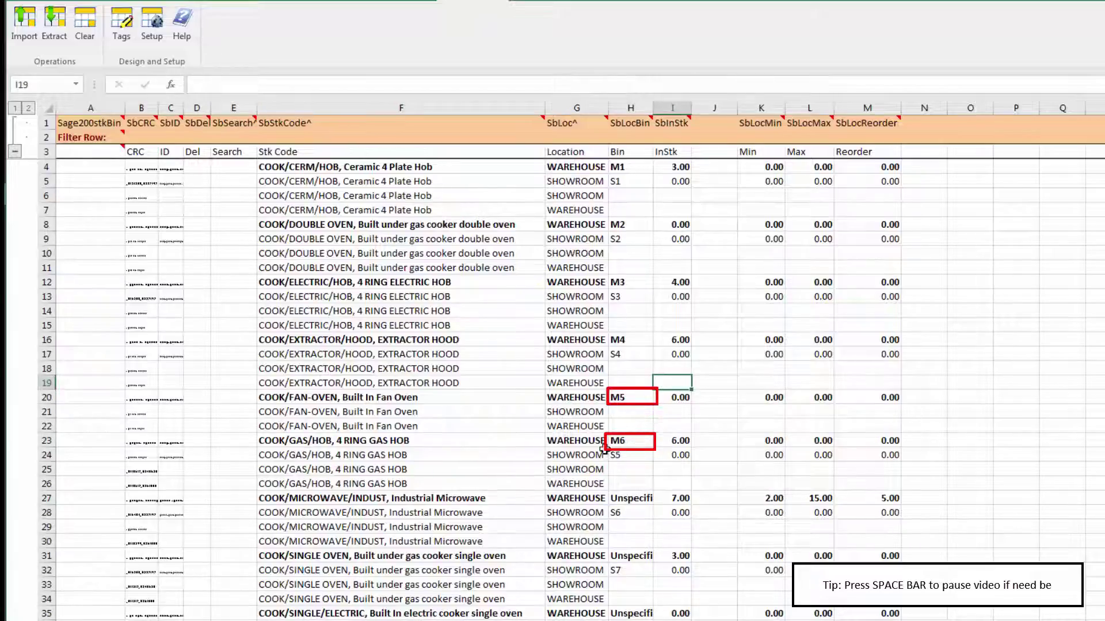
# Step: Inspect the record ID in C23 along with the stock code, location and bin of that COOK/GAS/HOB row
pyautogui.click(173, 443)
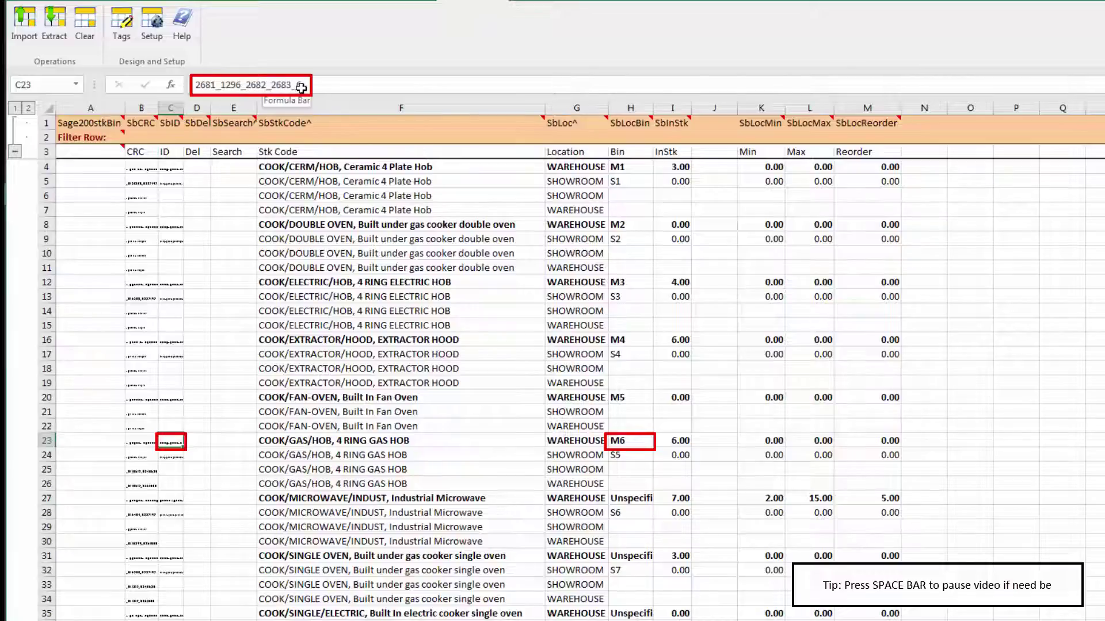
pyautogui.click(479, 442)
pyautogui.click(575, 443)
pyautogui.click(633, 442)
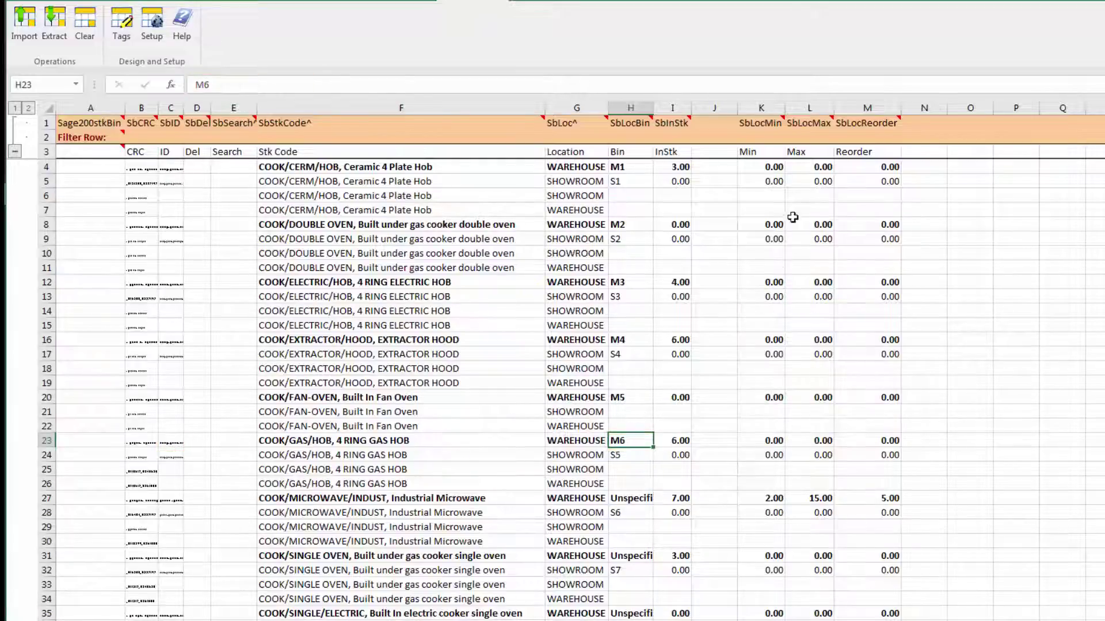
# Step: Set the COOK/CERM/HOB warehouse levels in row 4 to Min 50, Max 150 and Reorder 70
pyautogui.click(773, 168)
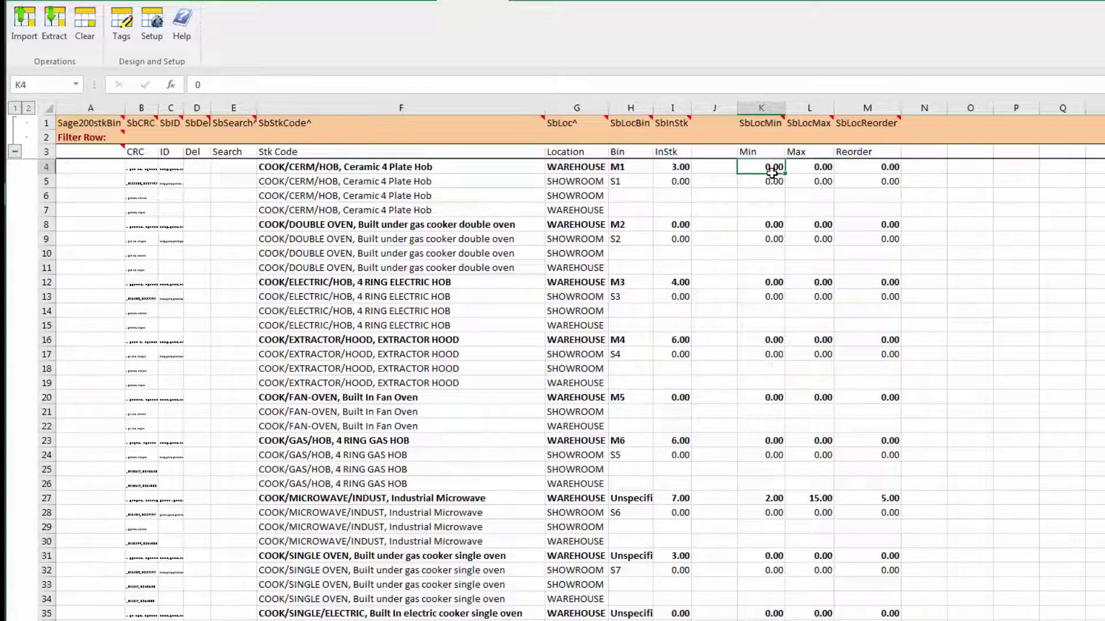
pyautogui.write('50')
pyautogui.click(808, 168)
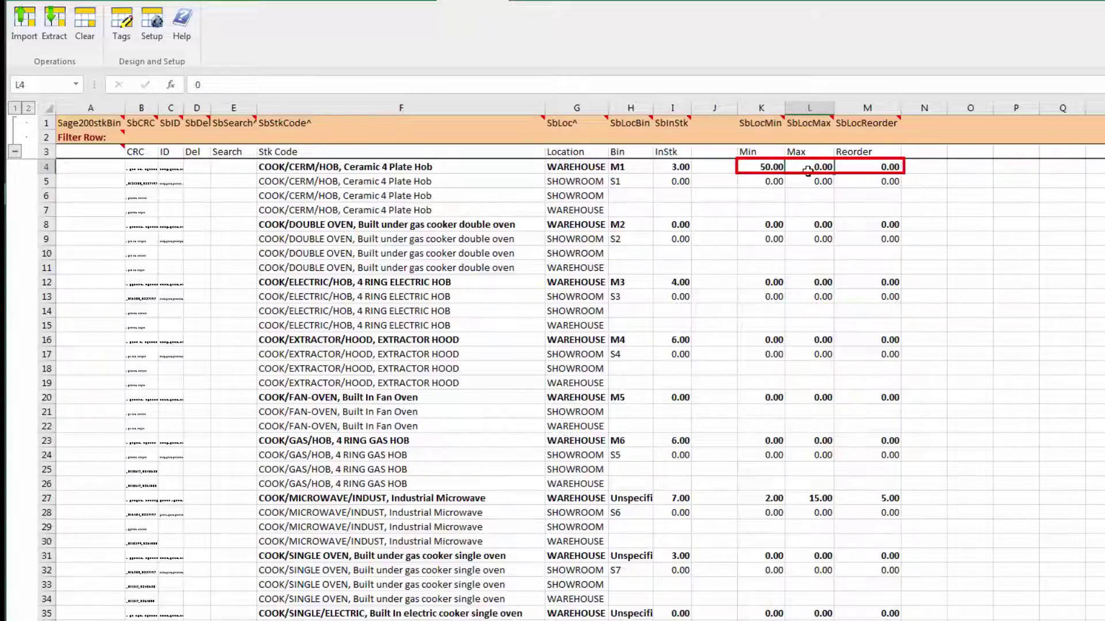
pyautogui.write('15')
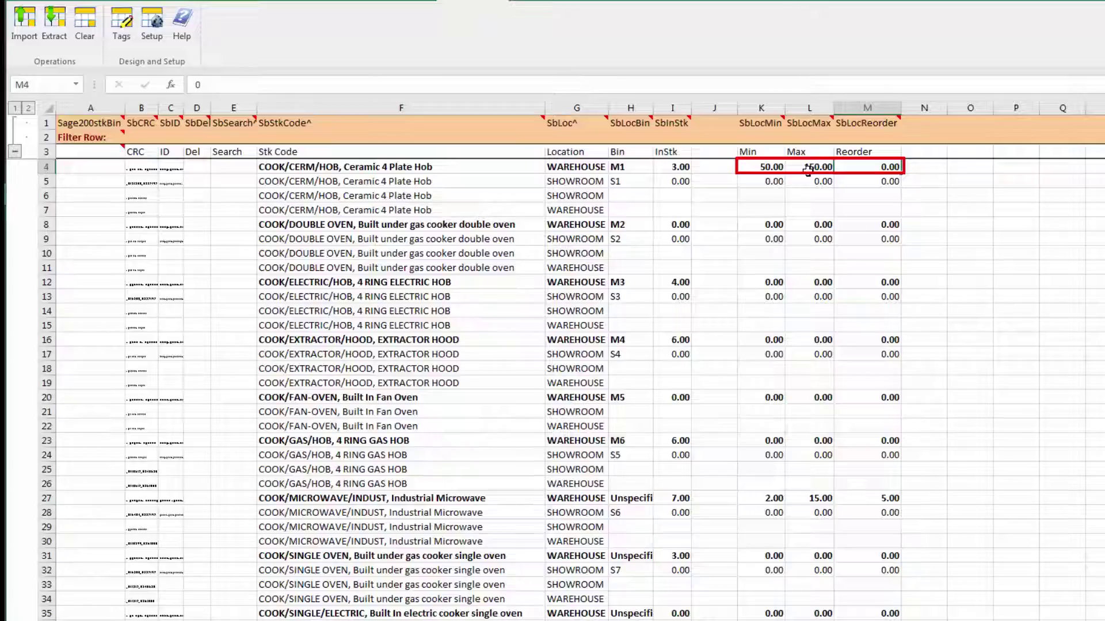
pyautogui.write('900')
pyautogui.press('Return')
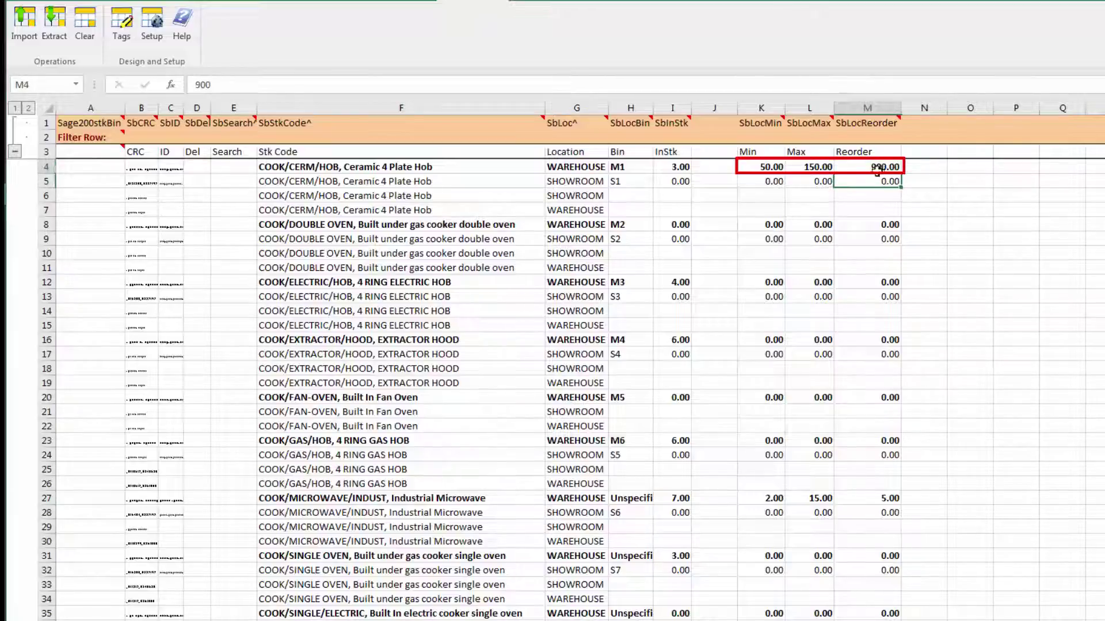
pyautogui.click(876, 169)
pyautogui.write('70')
pyautogui.press('Tab')
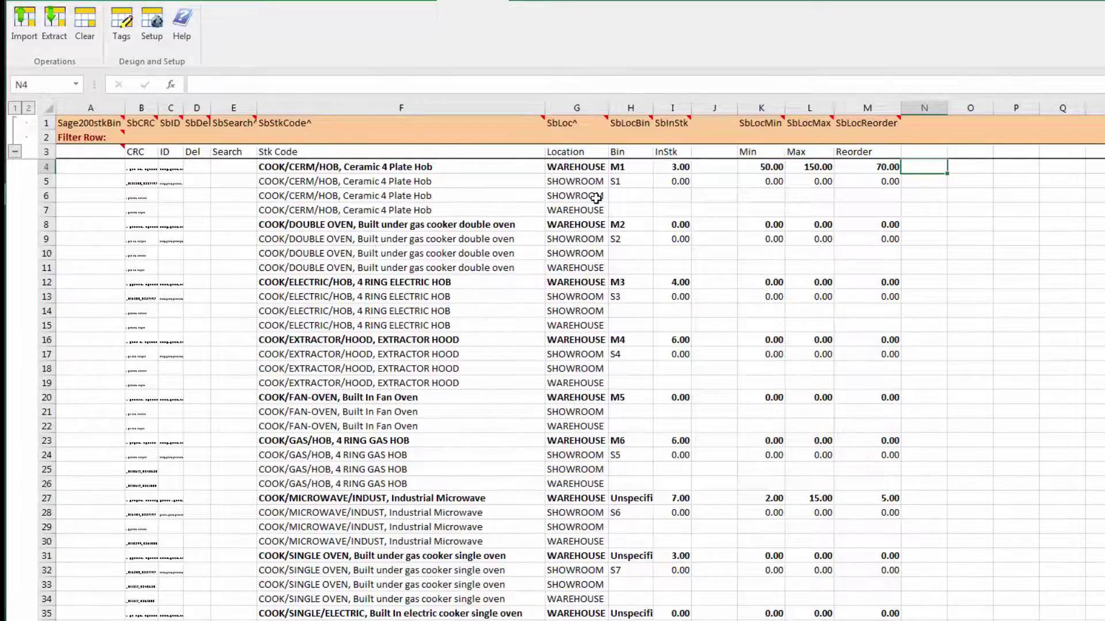
# Step: Enter M1-A as a new bin in H7, on the blank COOK/CERM/HOB row for WAREHOUSE
pyautogui.click(620, 199)
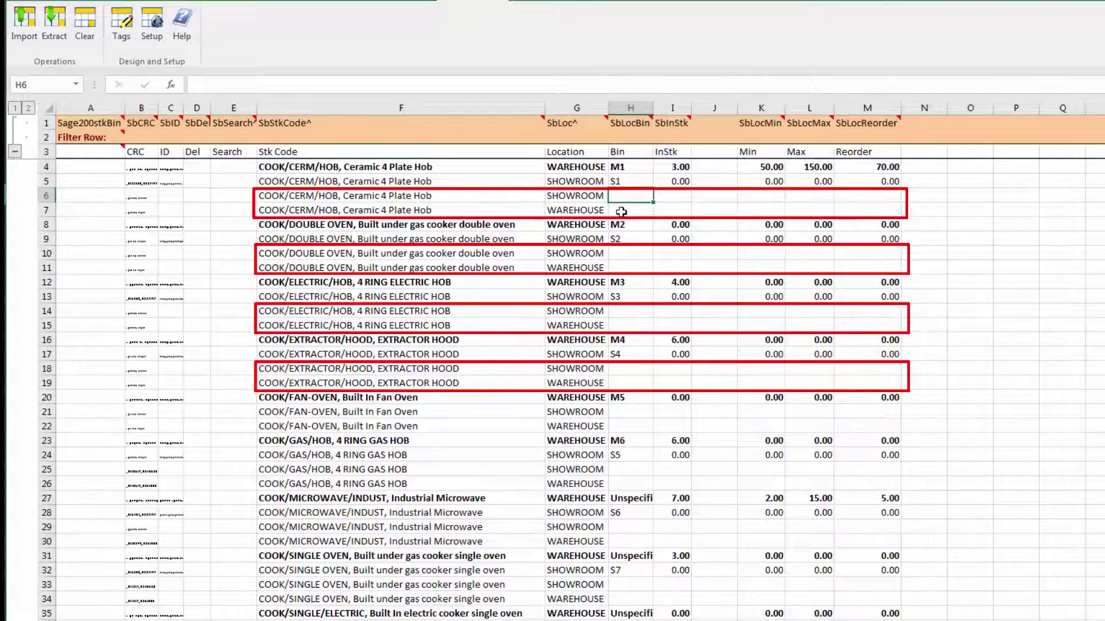
pyautogui.click(621, 212)
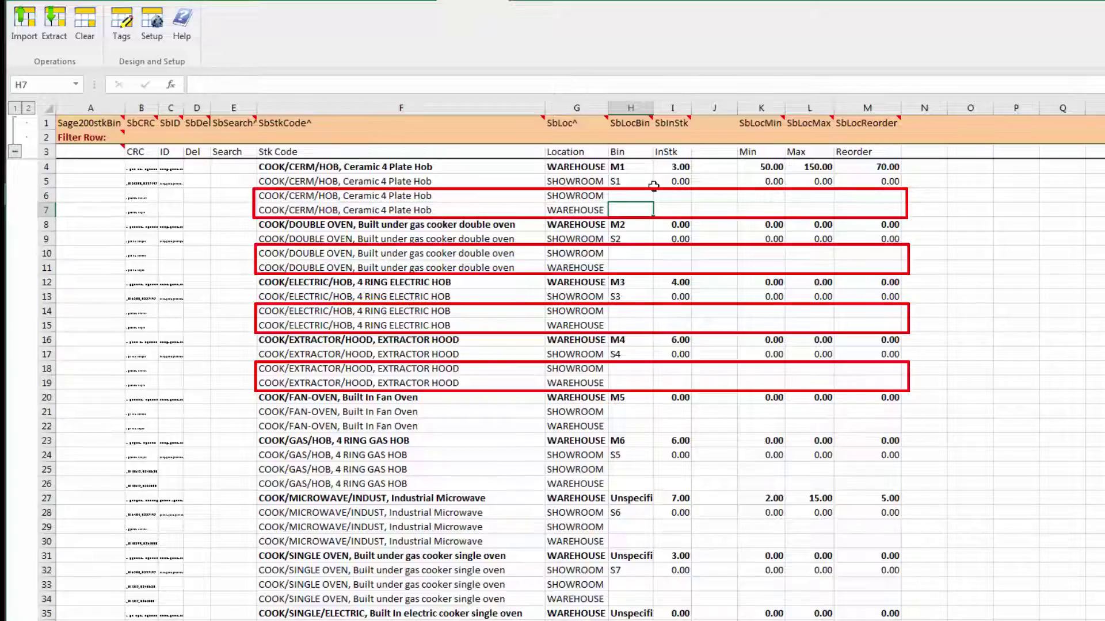
pyautogui.write('M1-A')
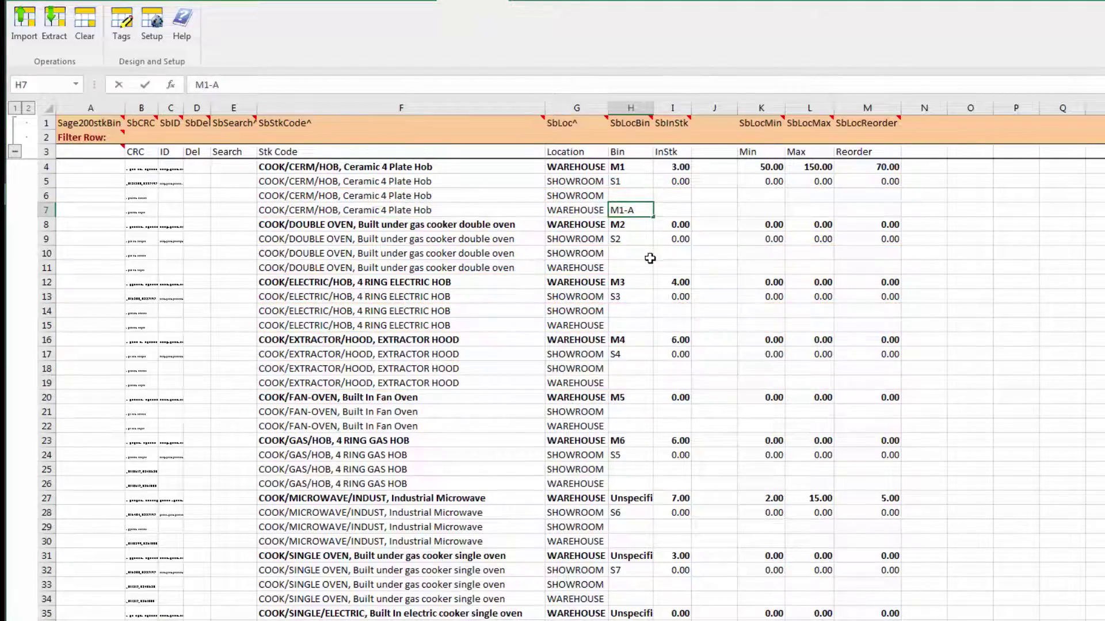
pyautogui.press('Tab')
pyautogui.click(630, 210)
# Step: Insert a row above row 8 and fill in stock code COOK/CERM/HOB with location WAREHOUSE
pyautogui.rightClick(51, 229)
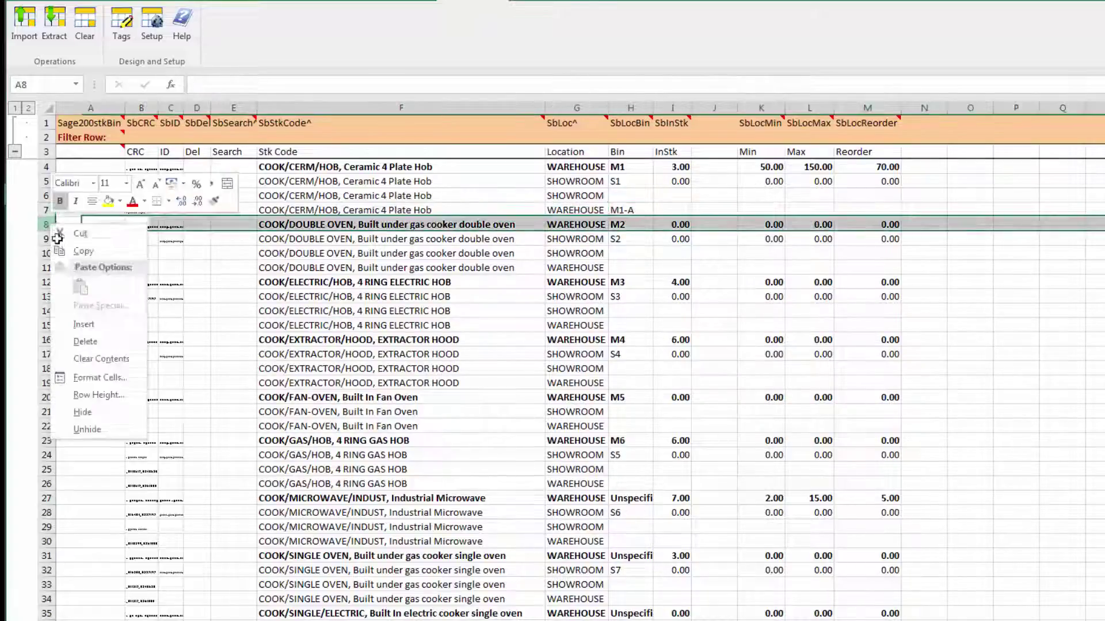
pyautogui.click(86, 323)
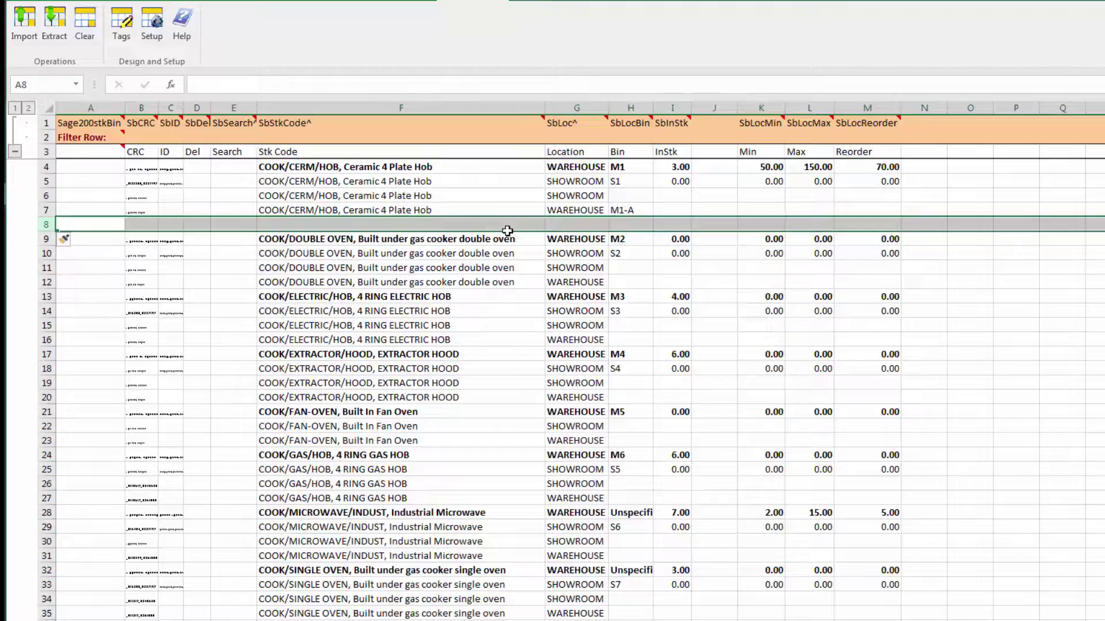
pyautogui.click(573, 225)
pyautogui.write('WA')
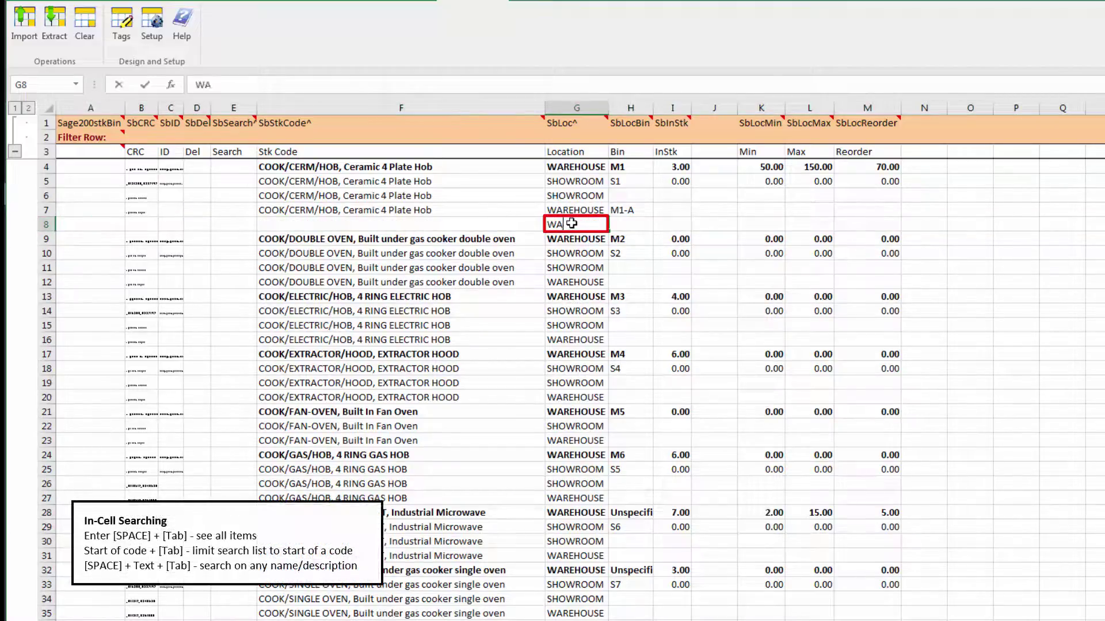
pyautogui.press('Tab')
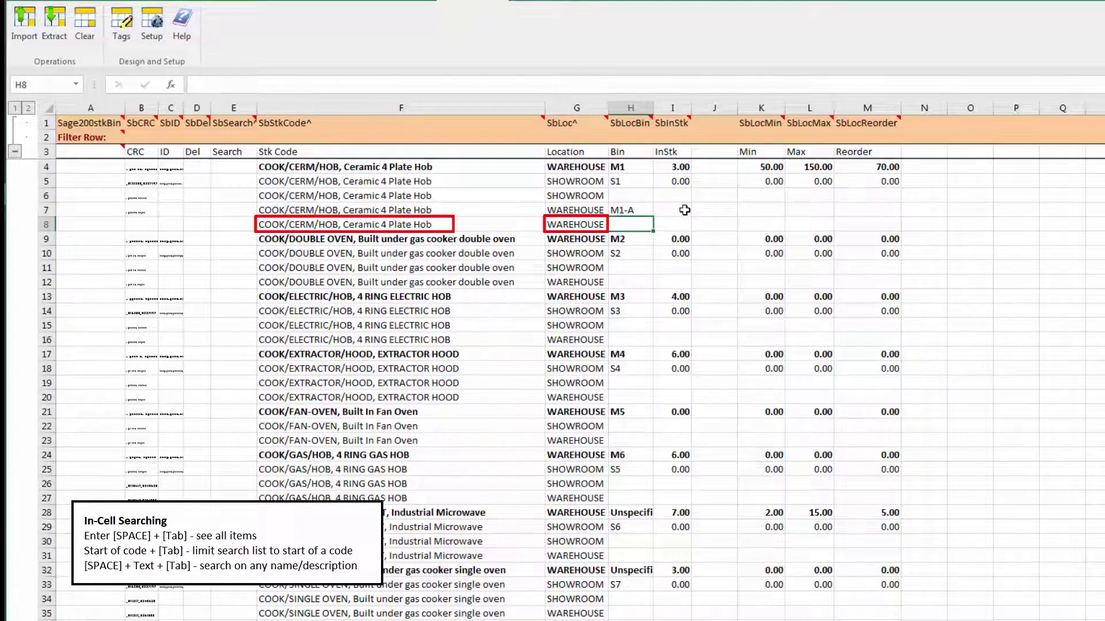
# Step: Enter M1-B as the bin for the inserted COOK/CERM/HOB warehouse row in H8
pyautogui.write('M2')
pyautogui.write('1-')
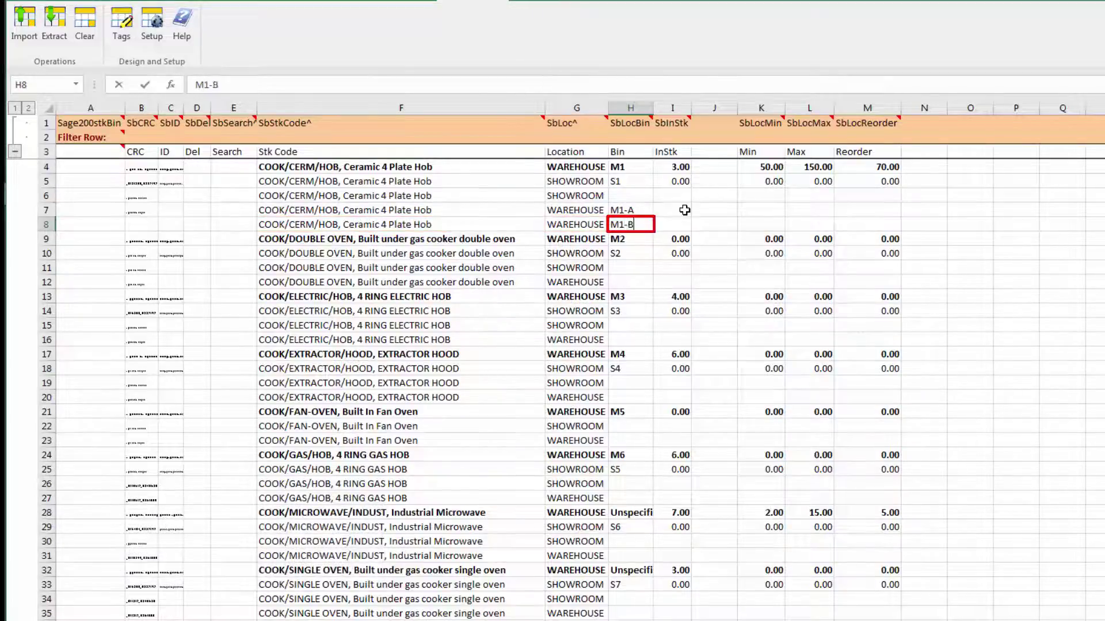
pyautogui.write('B')
pyautogui.press('Tab')
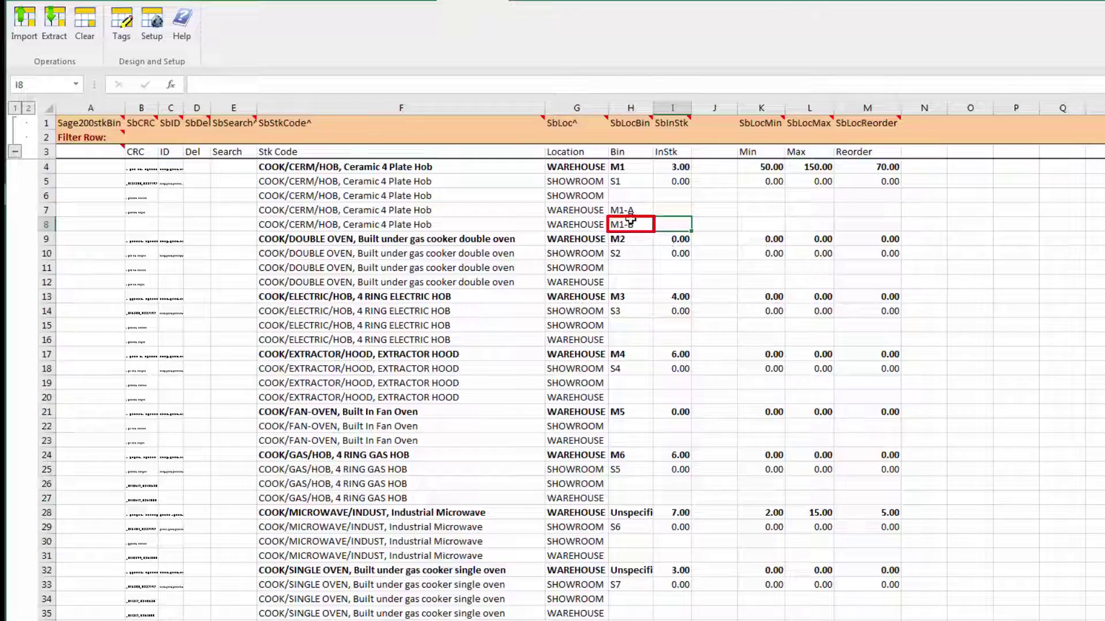
pyautogui.click(630, 212)
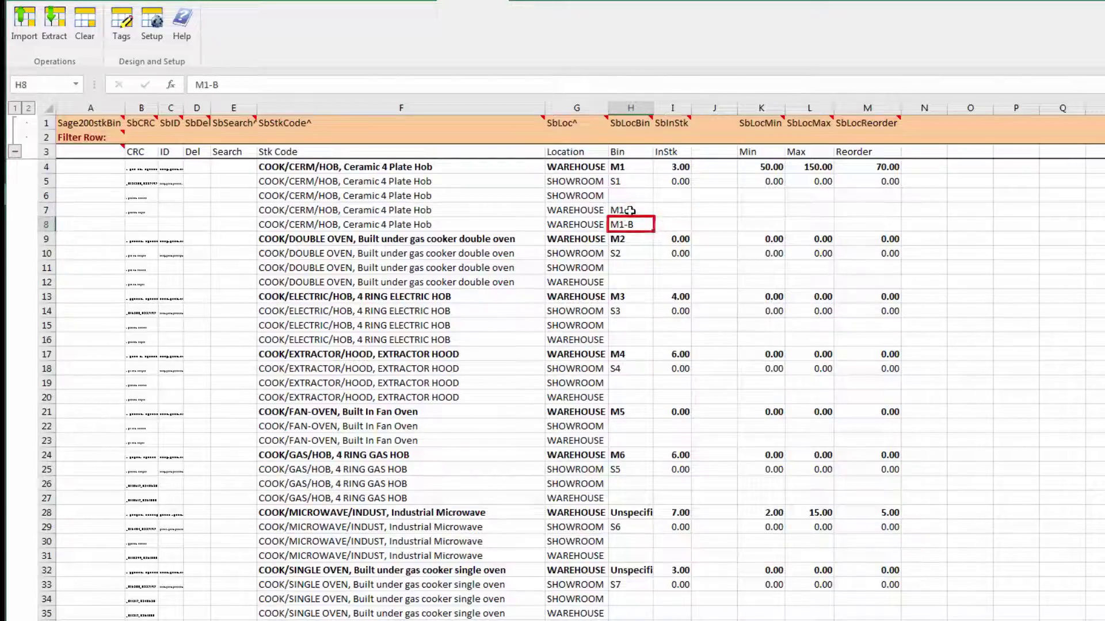
pyautogui.press('Left')
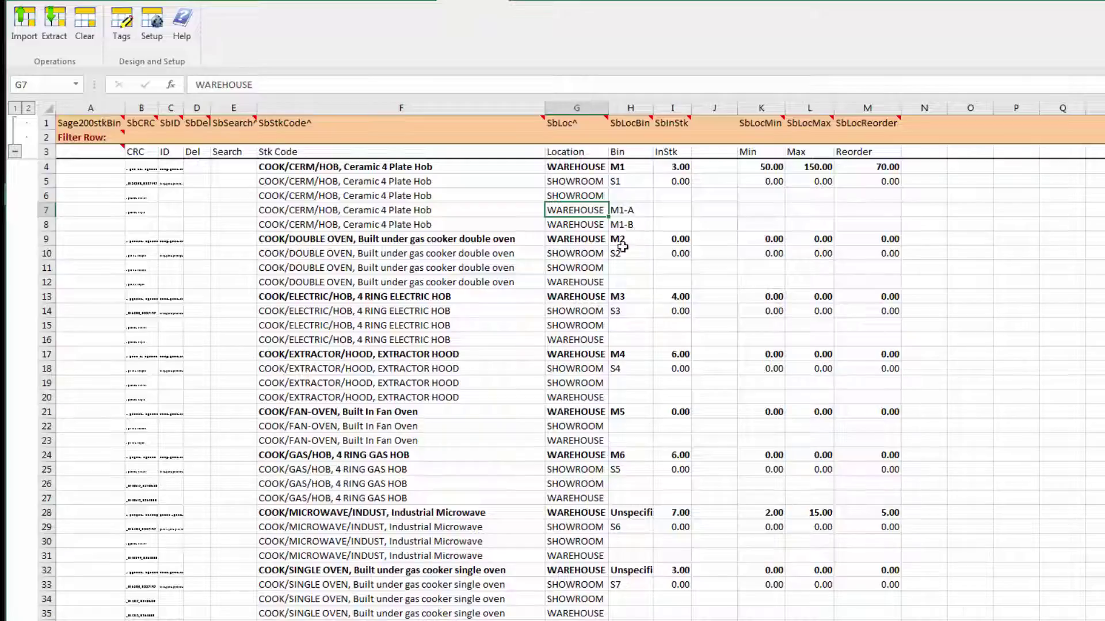
# Step: Enter S2-B as a new bin in H11, on the blank COOK/DOUBLE OVEN row for SHOWROOM
pyautogui.click(623, 269)
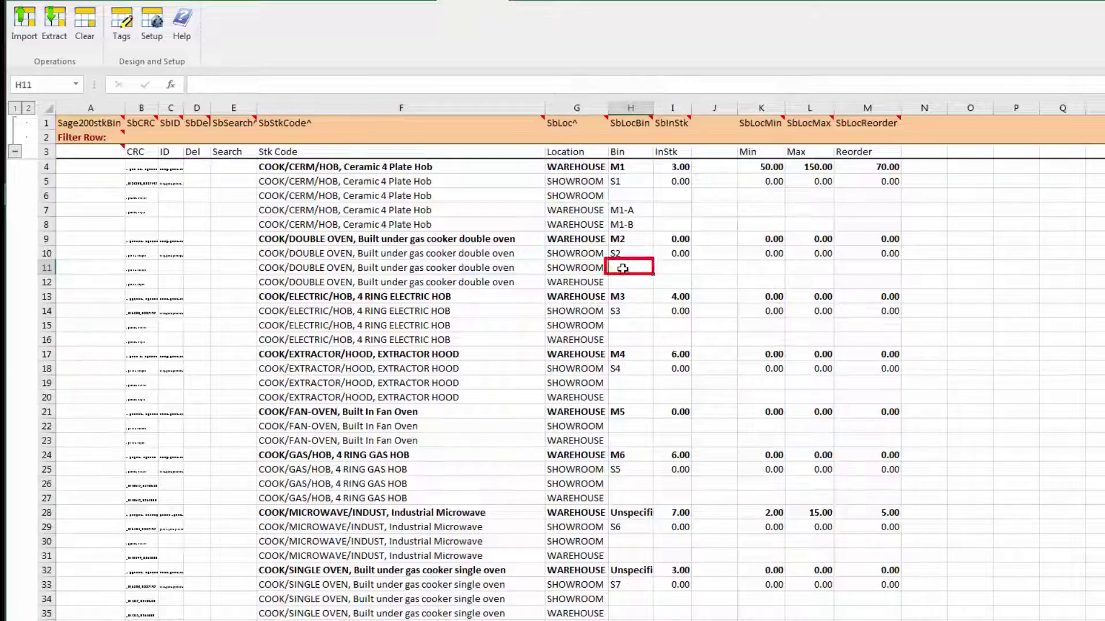
pyautogui.write('S2-B')
pyautogui.press('Return')
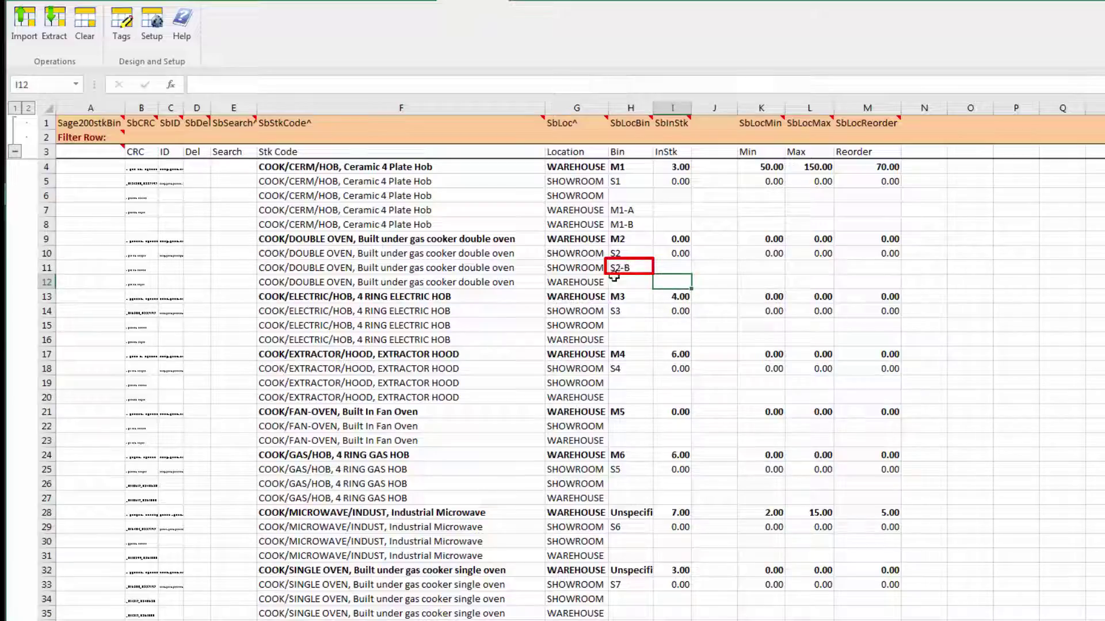
# Step: Enter S5-A as a new bin in H22, on the COOK/FAN-OVEN row for SHOWROOM
pyautogui.click(629, 426)
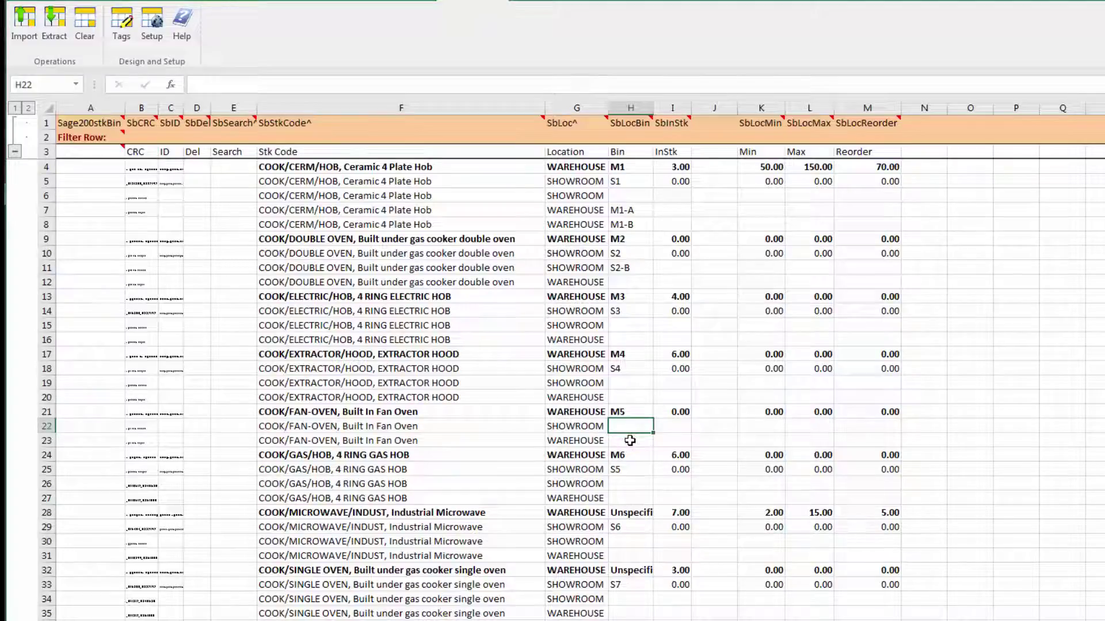
pyautogui.write('S5')
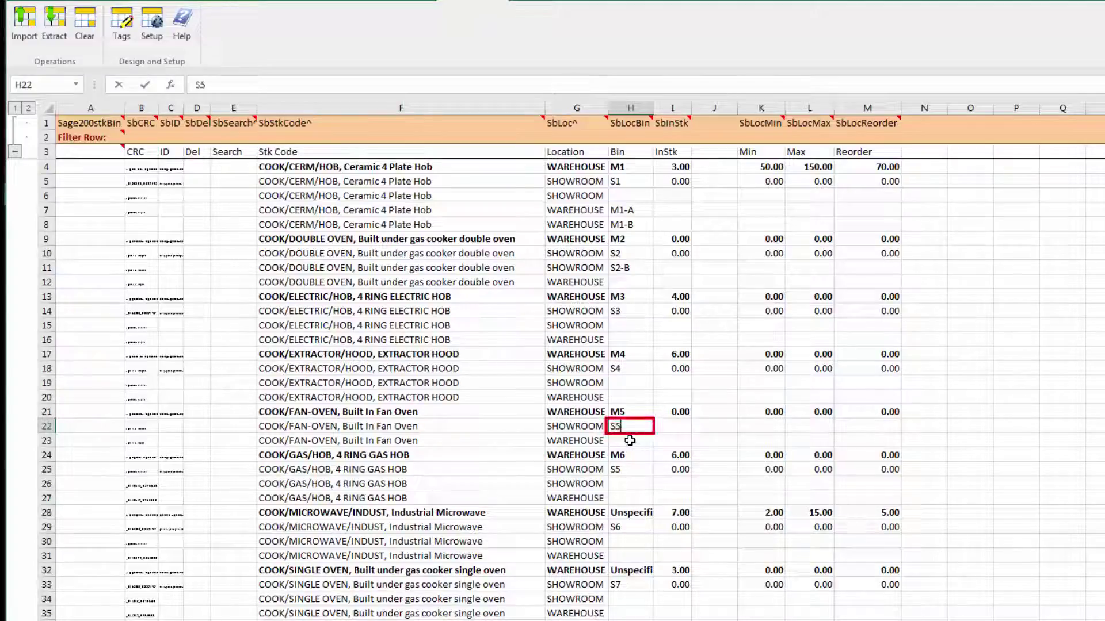
pyautogui.write('-A')
pyautogui.press('Return')
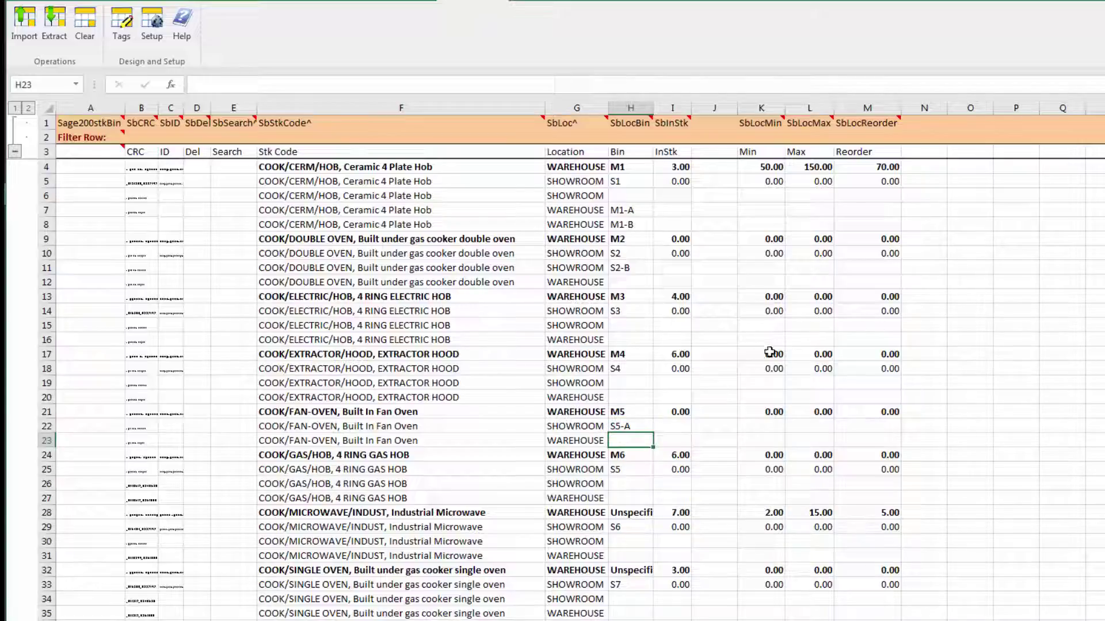
# Step: Set the COOK/GAS/HOB showroom levels in row 25 to Min 10, Max 50 and Reorder 20
pyautogui.click(772, 470)
pyautogui.write('10')
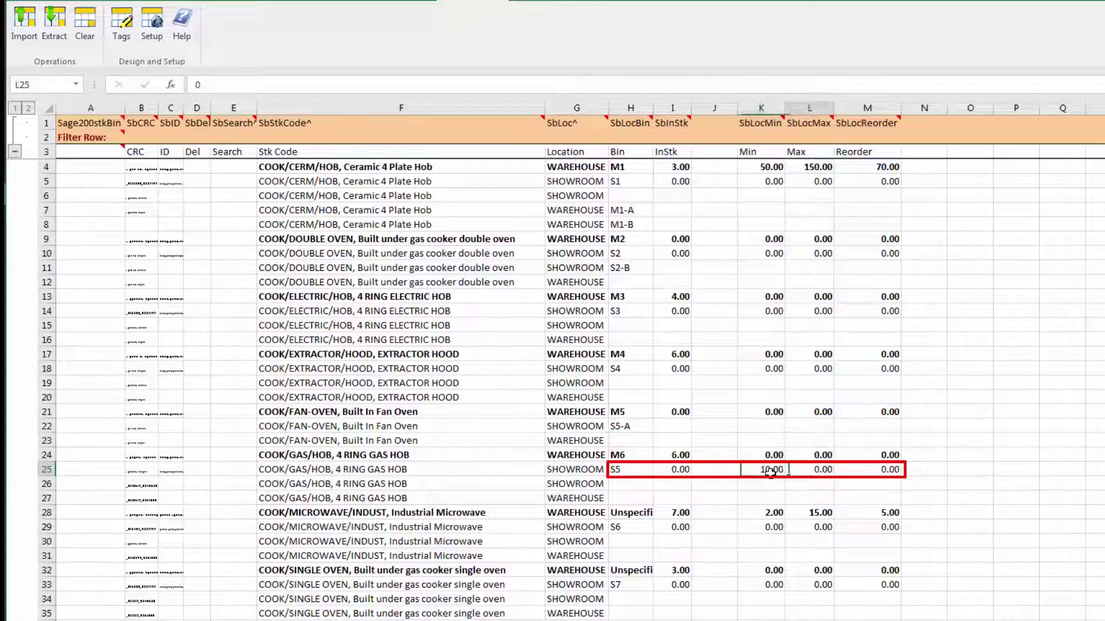
pyautogui.press('Tab')
pyautogui.write('50')
pyautogui.press('Tab')
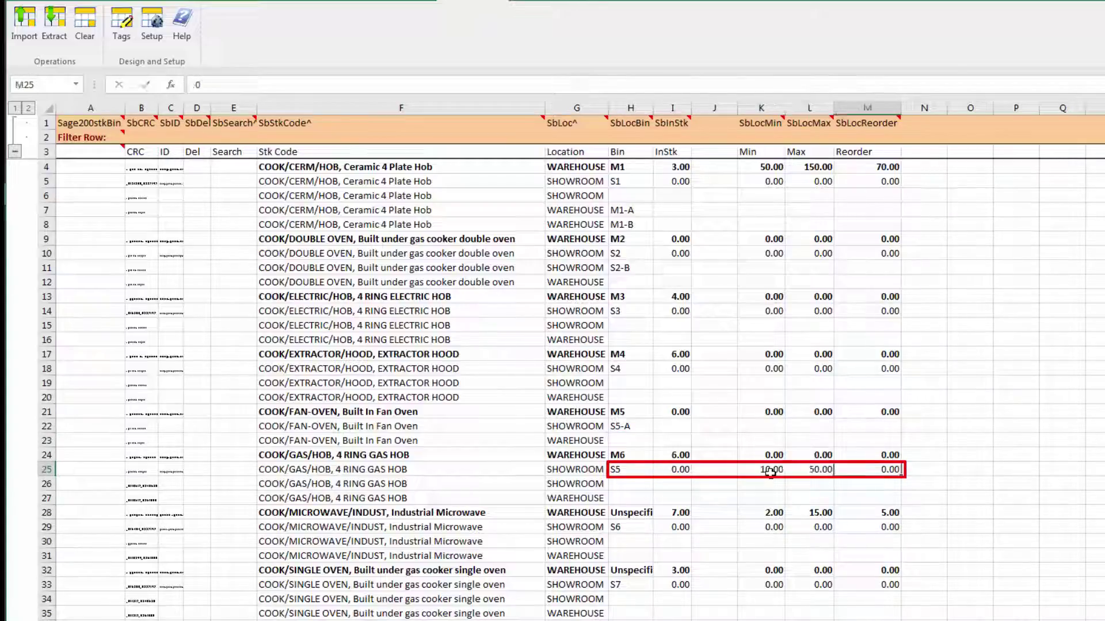
pyautogui.write('20')
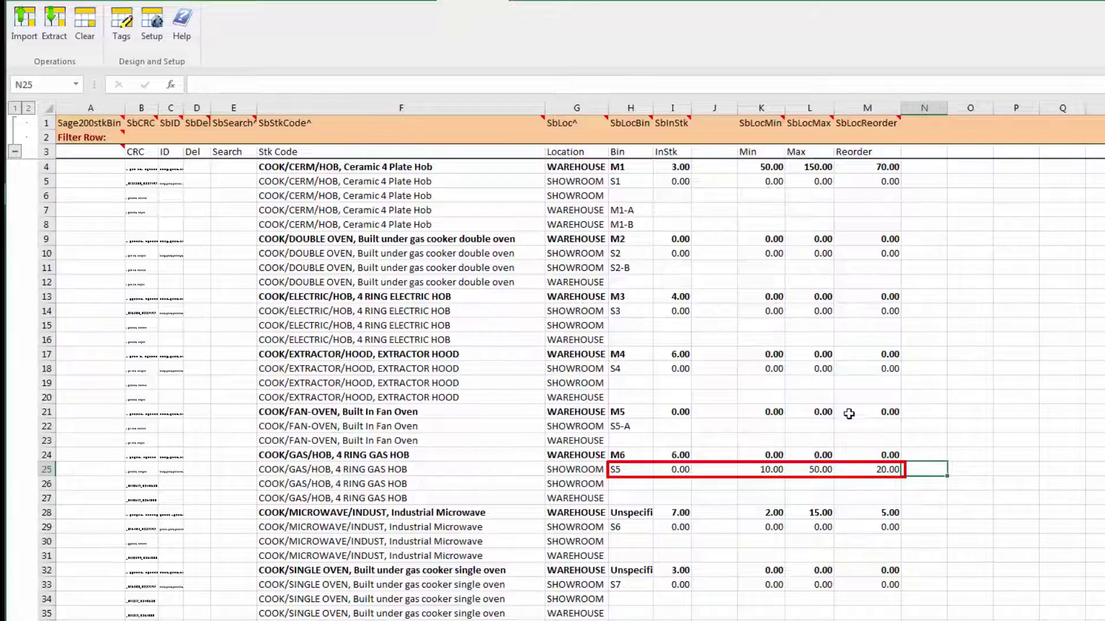
pyautogui.click(849, 412)
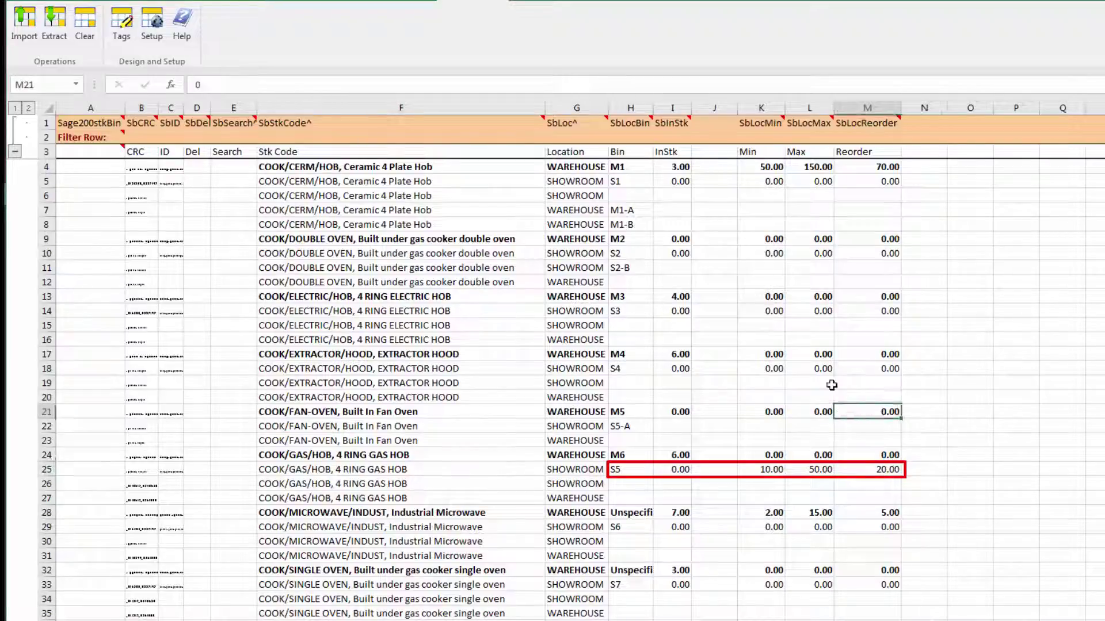
# Step: Import the amended stock bin and location records into the DEMO02 company and dismiss the import summary
pyautogui.click(24, 17)
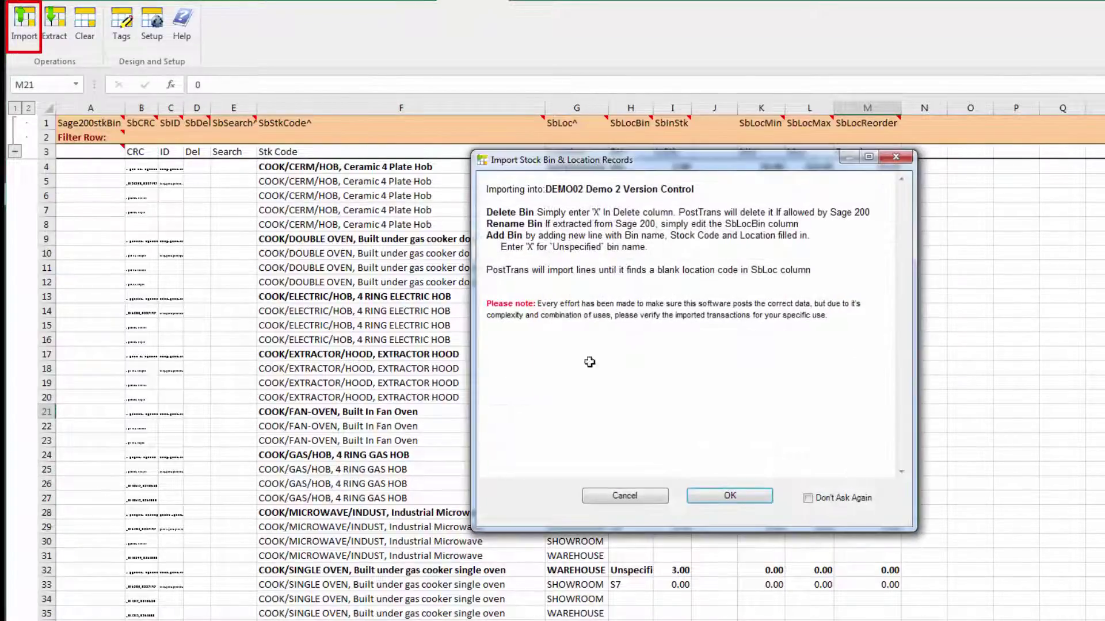
pyautogui.click(735, 498)
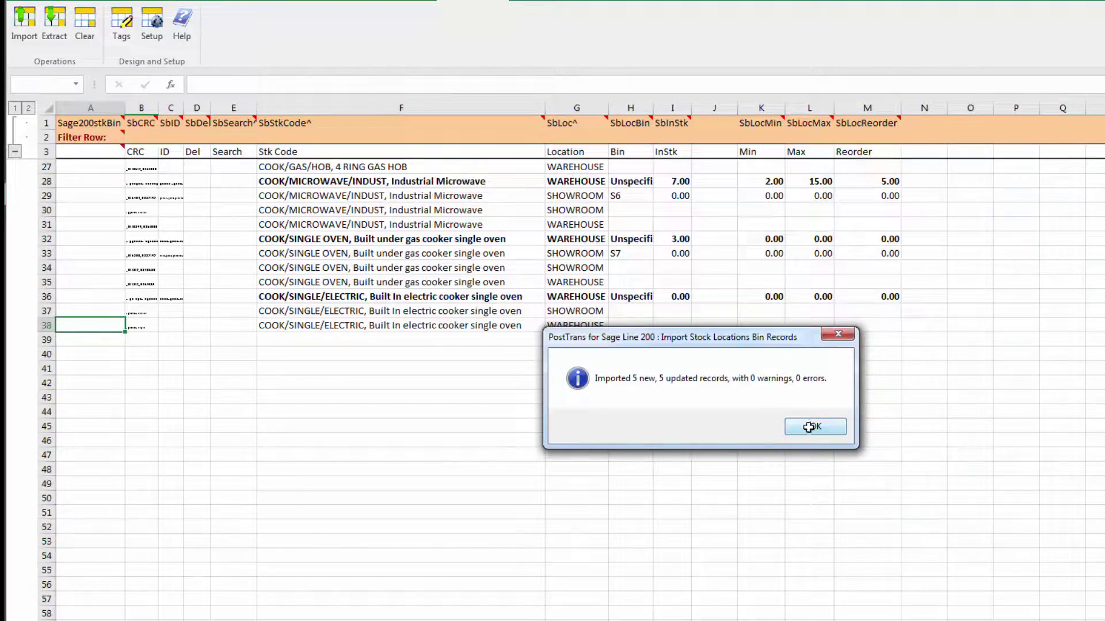
pyautogui.click(808, 427)
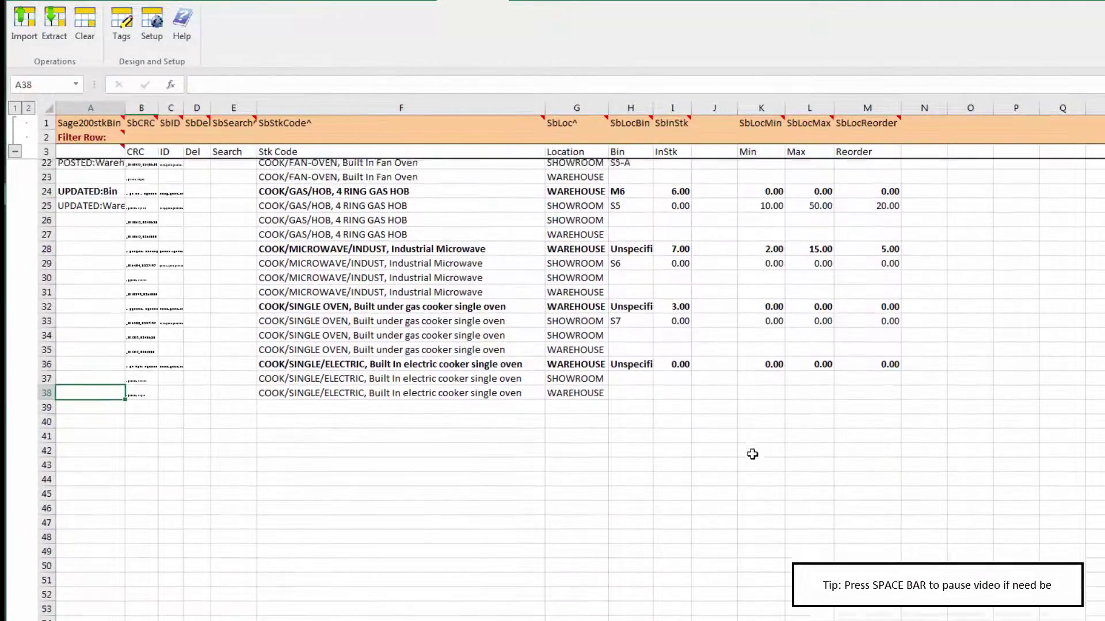
# Step: Review the import statuses in column A for the COOK/CERM/HOB level change and the new bins M1-A and M1-B
pyautogui.scroll(6, 752, 454)
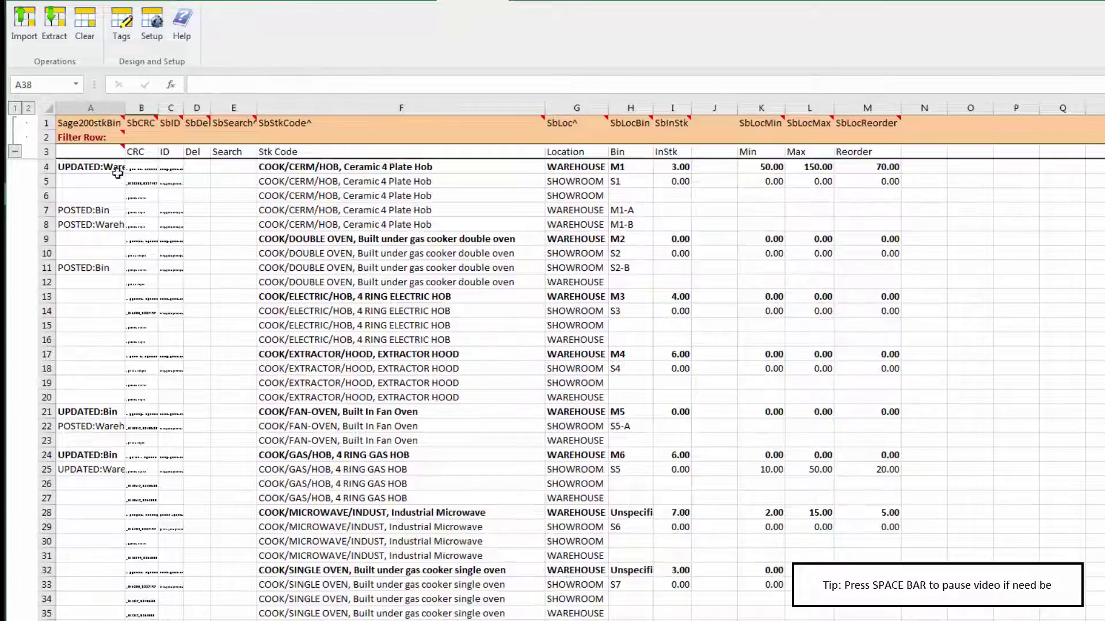
pyautogui.click(117, 170)
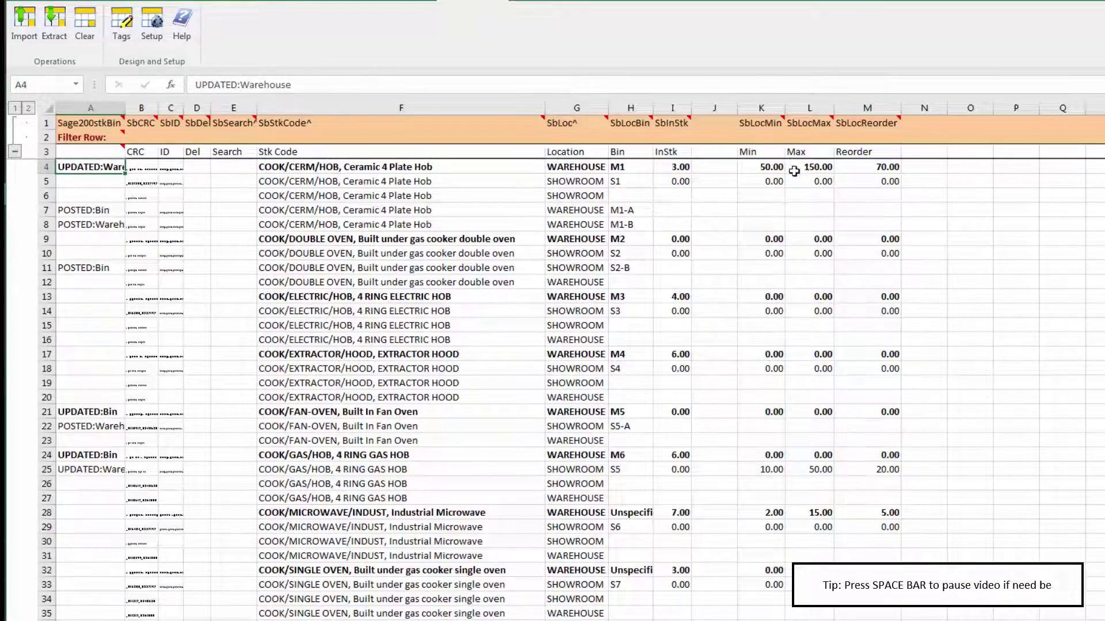
pyautogui.moveTo(768, 167); pyautogui.dragTo(877, 168)
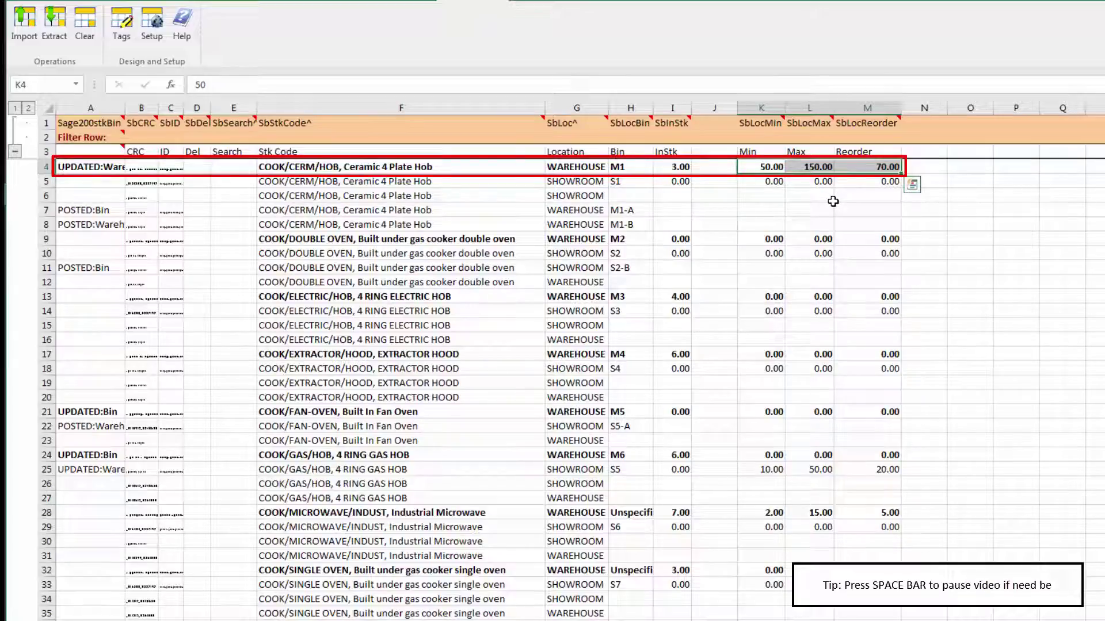
pyautogui.click(72, 212)
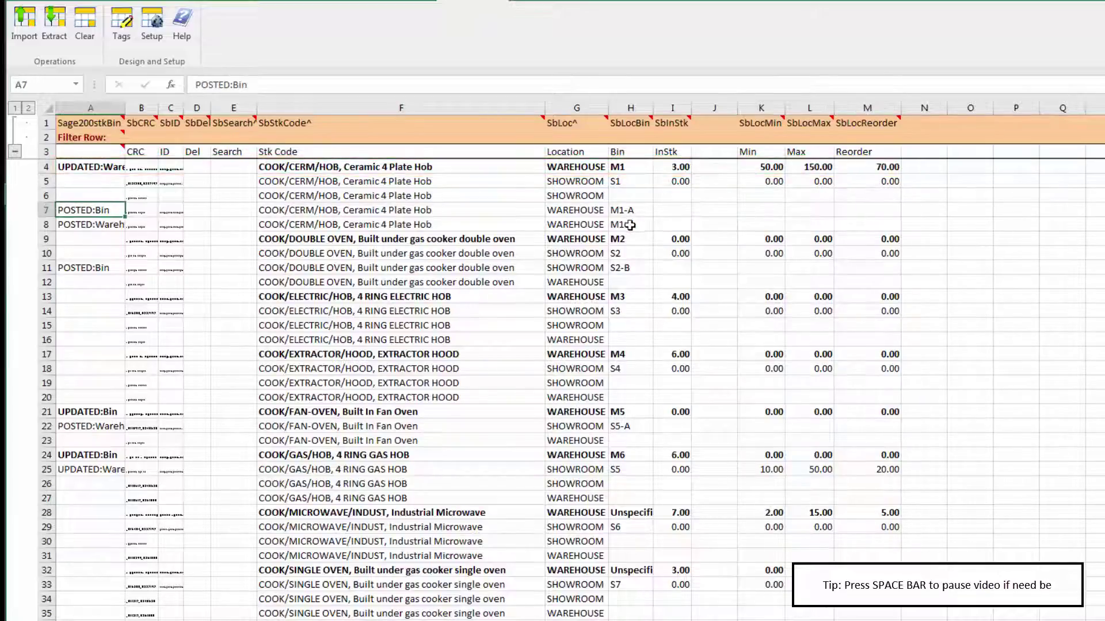
pyautogui.click(73, 227)
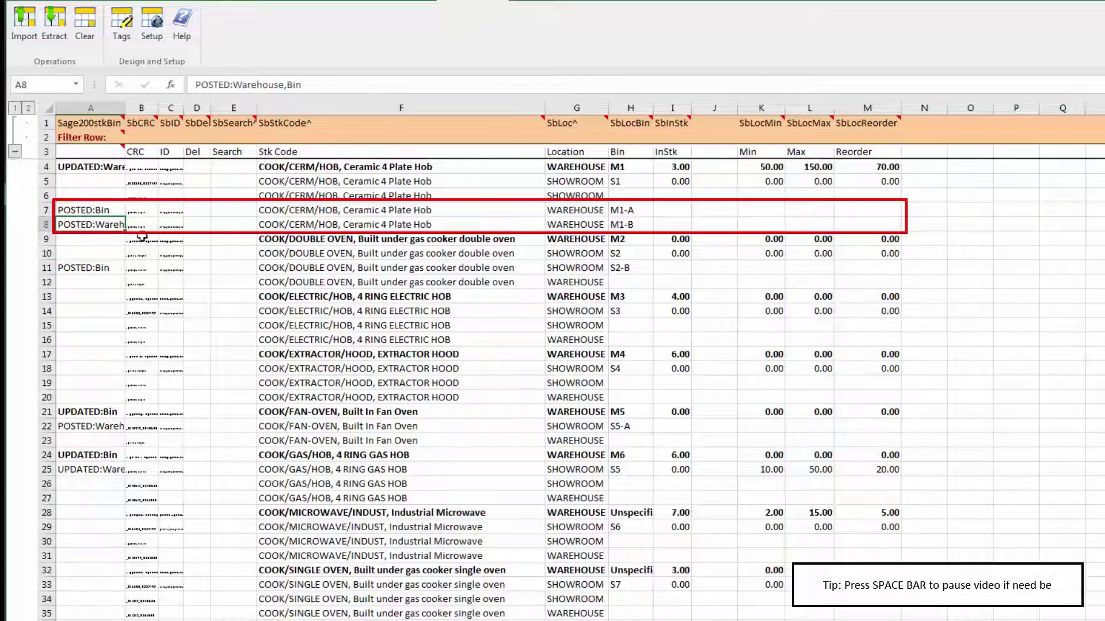
pyautogui.click(619, 225)
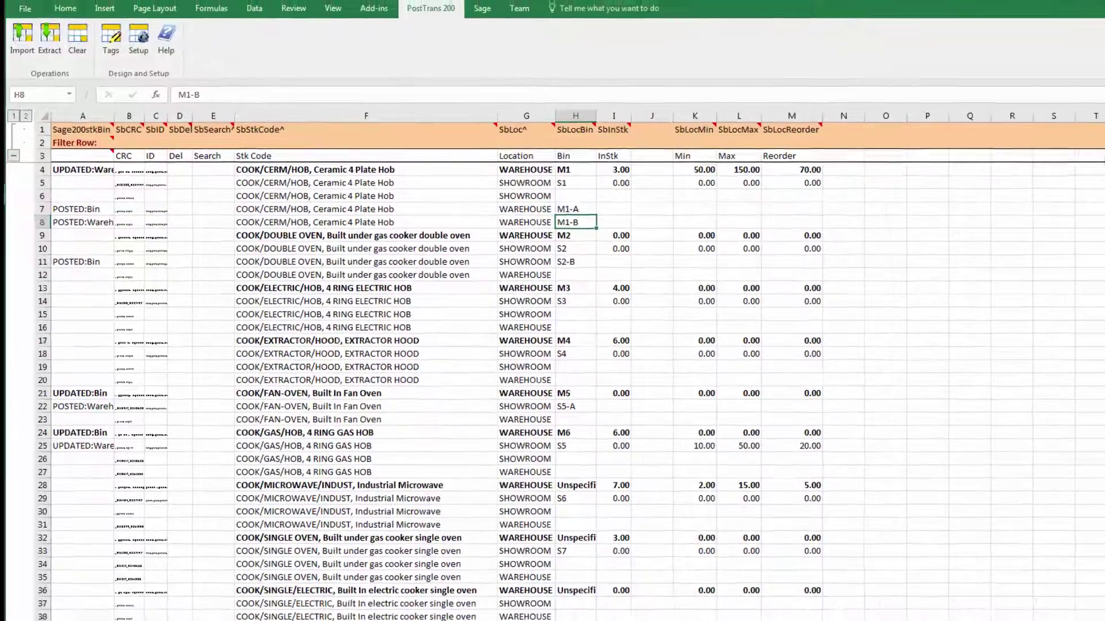
# Step: Switch to Sage 200, open the COOK/CERM/HOB stock item's details and show them over the Sage200bins.xlsx workbook
pyautogui.click(970, 339)
pyautogui.hotkey('alt', 'Tab')
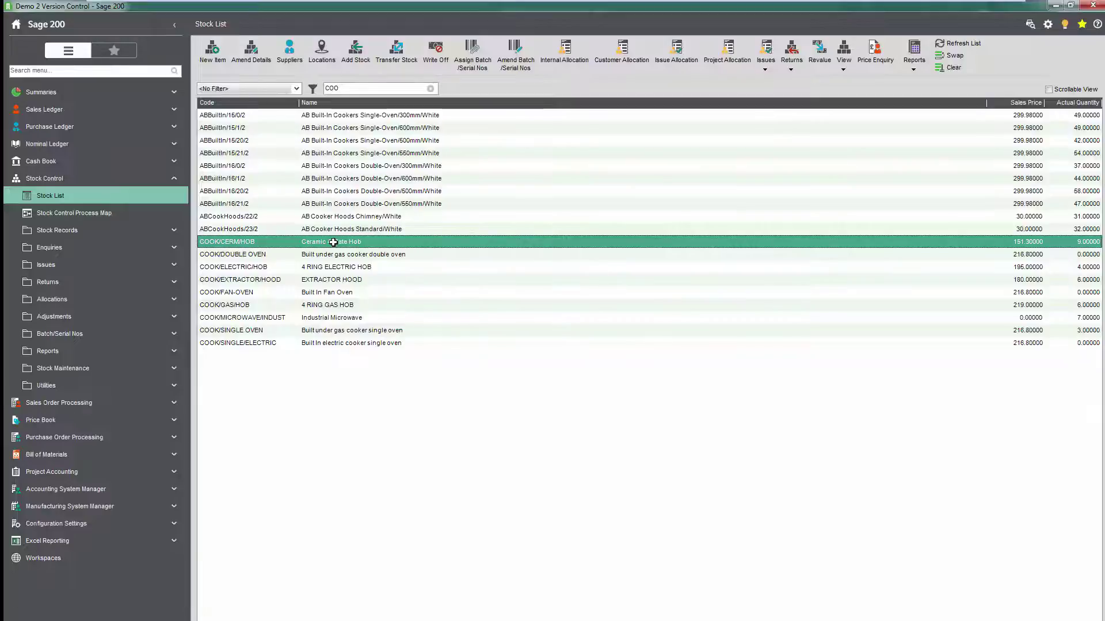
pyautogui.doubleClick(333, 242)
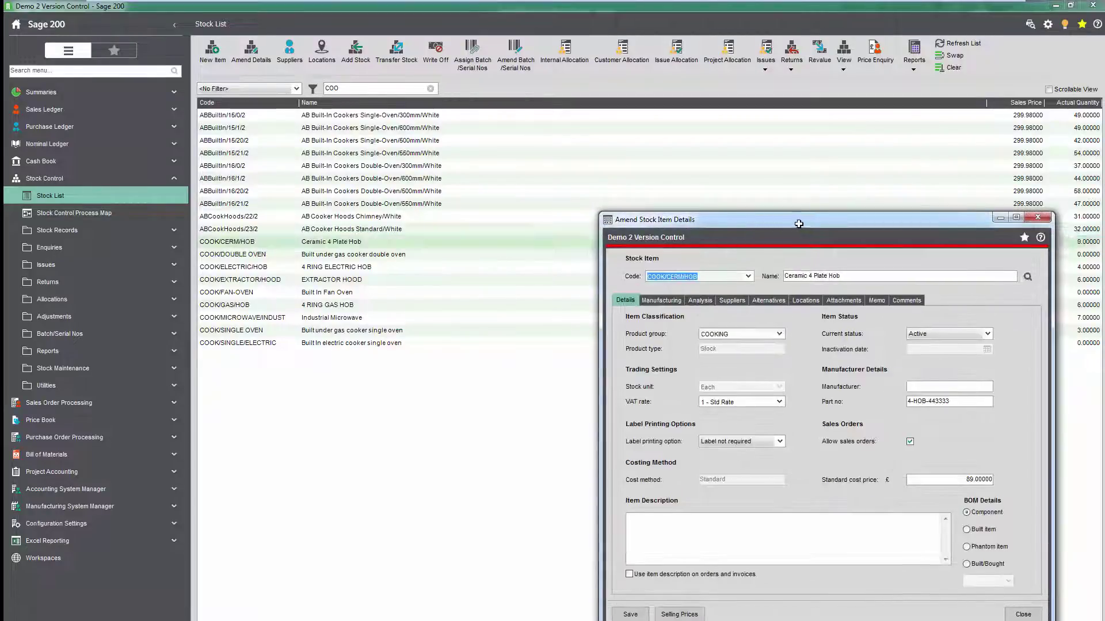
pyautogui.moveTo(799, 224); pyautogui.dragTo(832, 212)
pyautogui.hotkey('alt', 'Tab')
pyautogui.press('Tab')
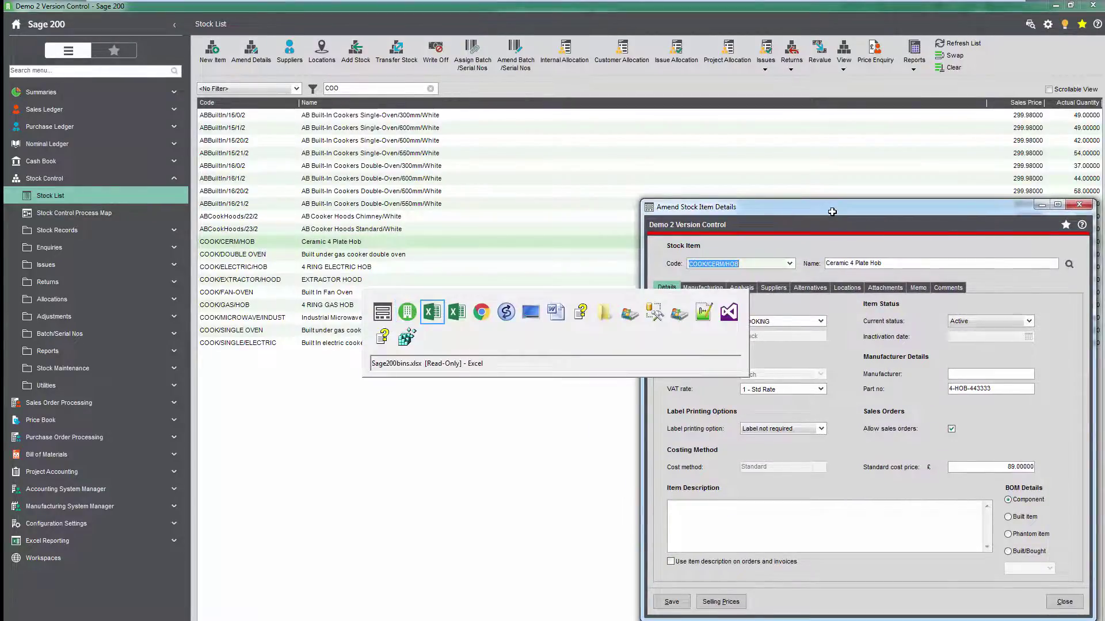
pyautogui.hotkey('alt', 'Tab')
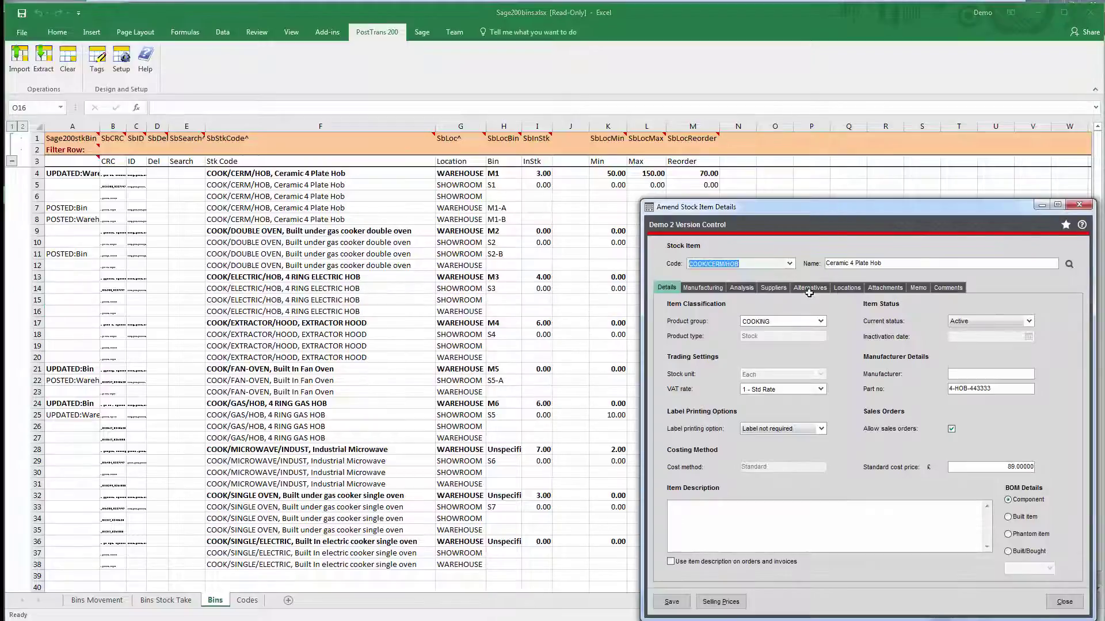
# Step: Check the COOK/CERM/HOB stock levels and bins at the WAREHOUSE location against the sheet, and close the stock item
pyautogui.click(853, 288)
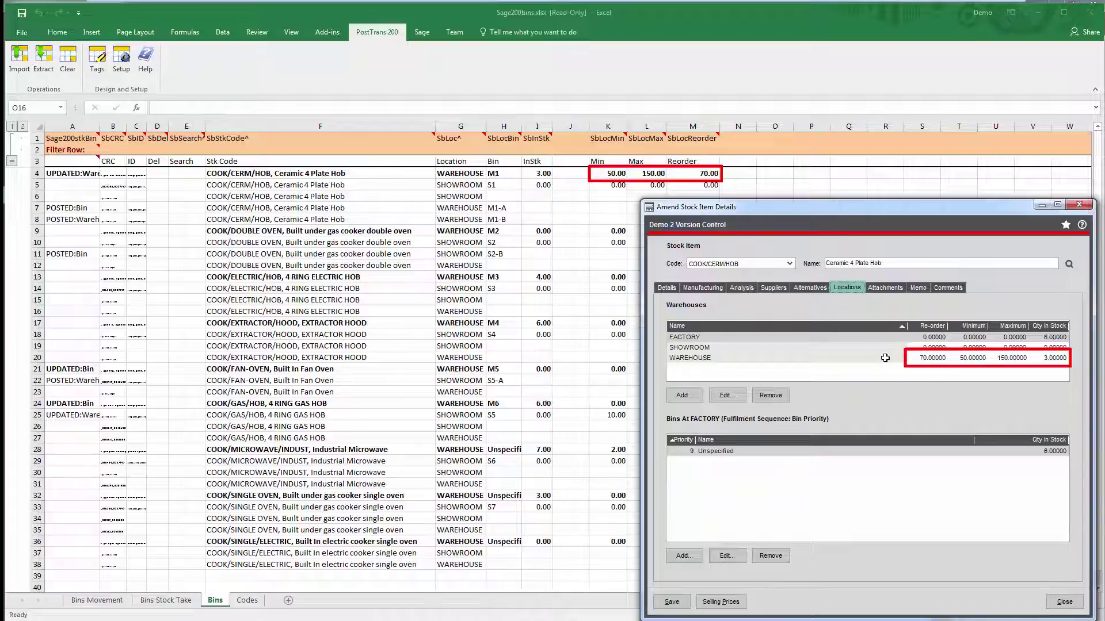
pyautogui.click(862, 357)
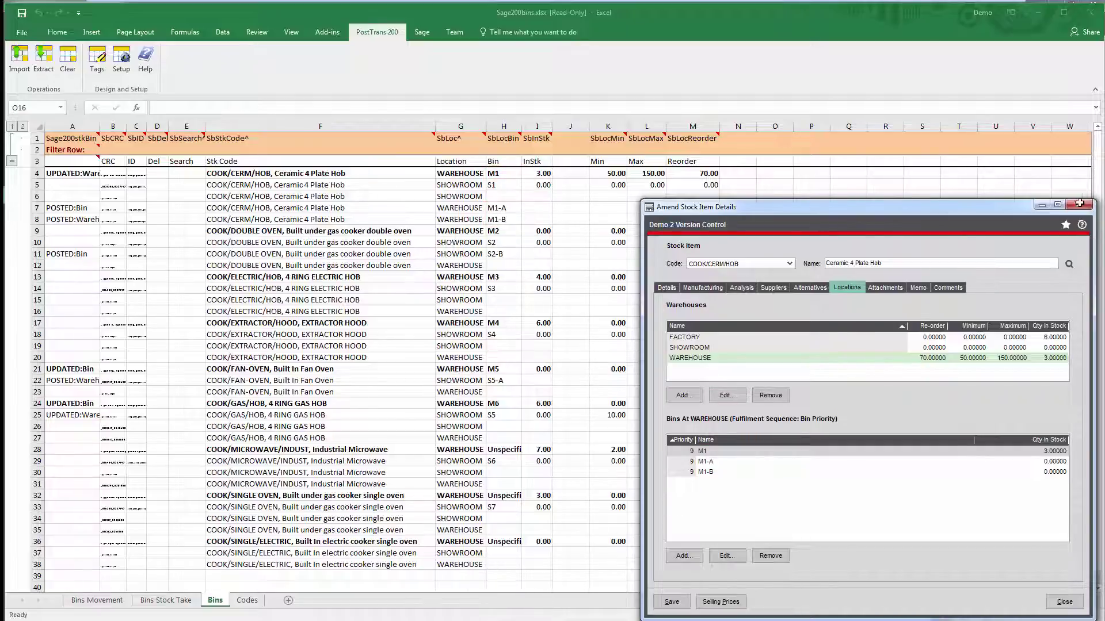
pyautogui.click(791, 264)
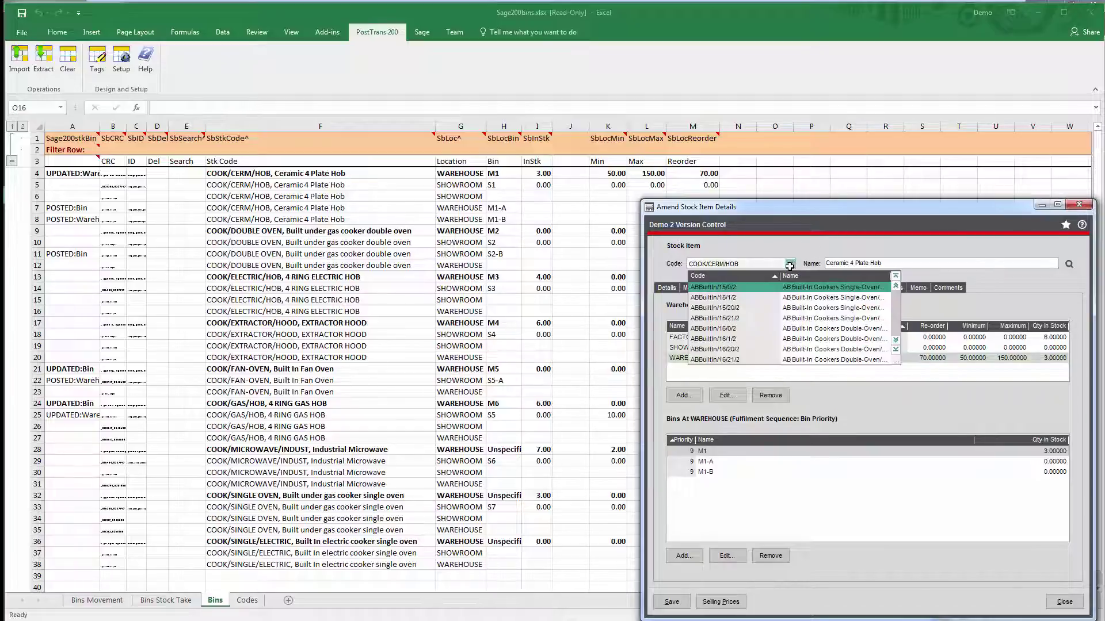
pyautogui.click(1081, 206)
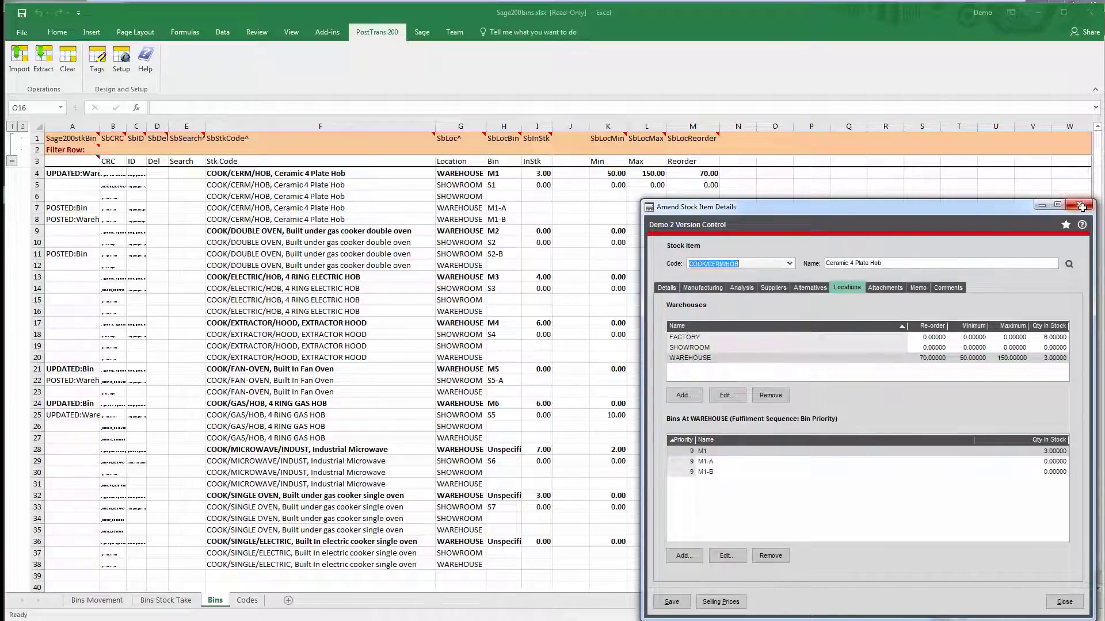
pyautogui.click(1082, 205)
# Step: Open COOK/DOUBLE OVEN in Sage 200, compare its SHOWROOM location bins with the Bins sheet, and close the item
pyautogui.hotkey('alt', 'Tab')
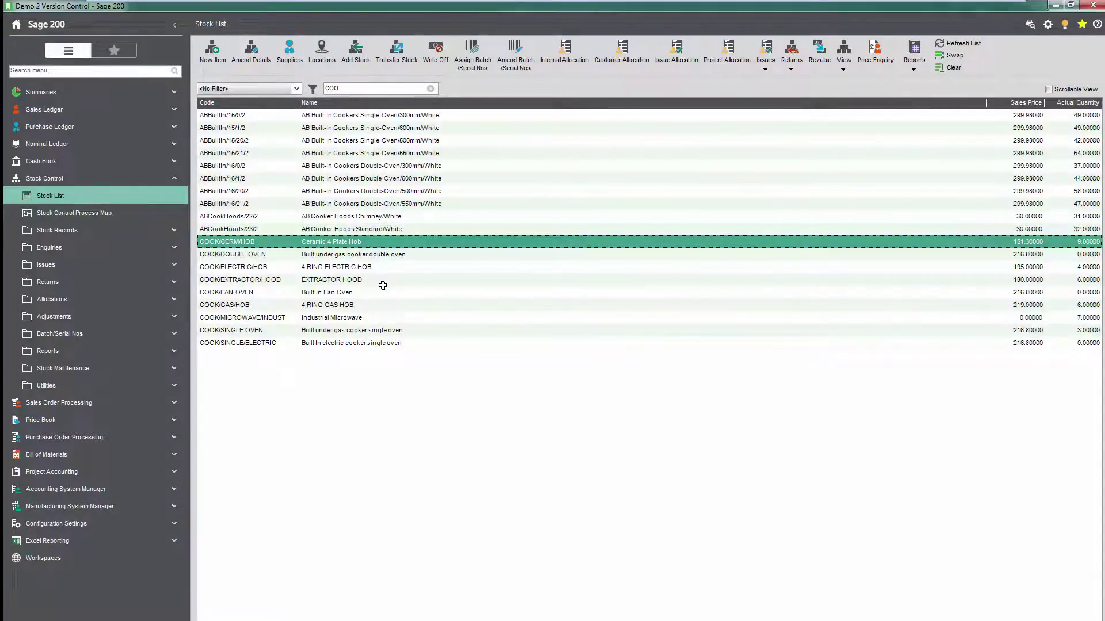
pyautogui.click(372, 256)
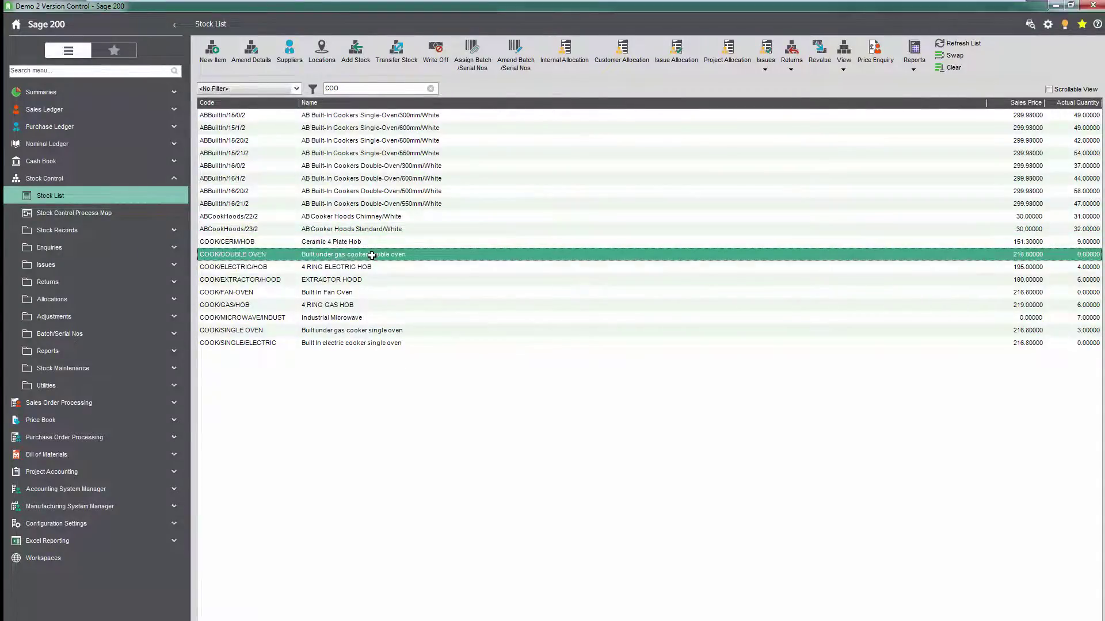
pyautogui.doubleClick(376, 255)
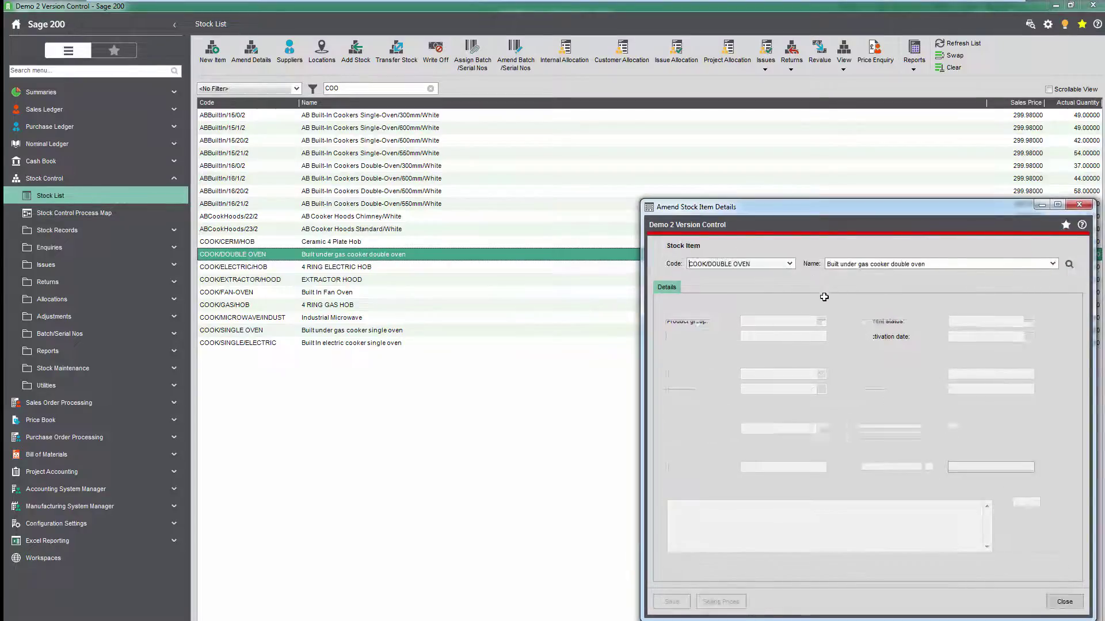
pyautogui.click(849, 289)
pyautogui.hotkey('alt', 'Tab')
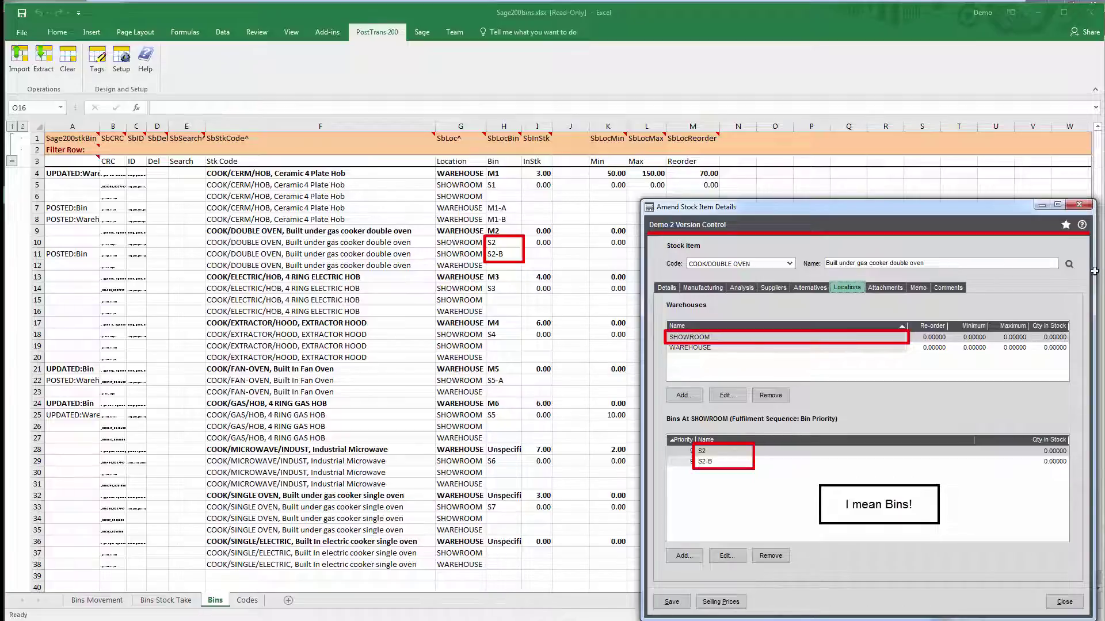
pyautogui.click(1079, 205)
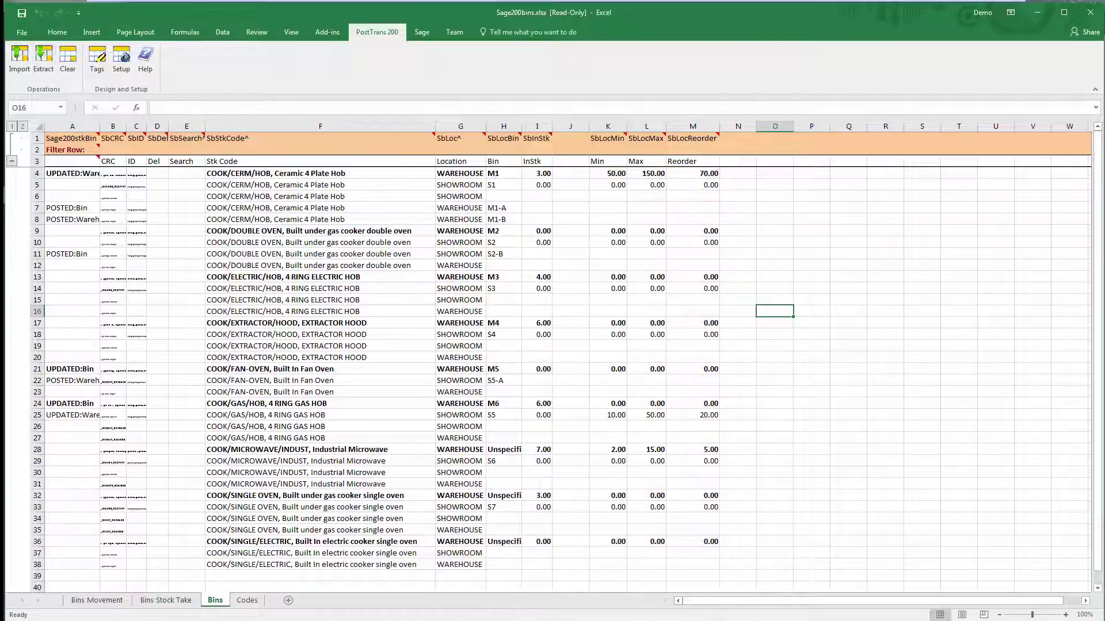
# Step: Copy the nine COOK stock codes from the Codes sheet into the Search column of the Bins sheet, starting at E4
pyautogui.click(247, 600)
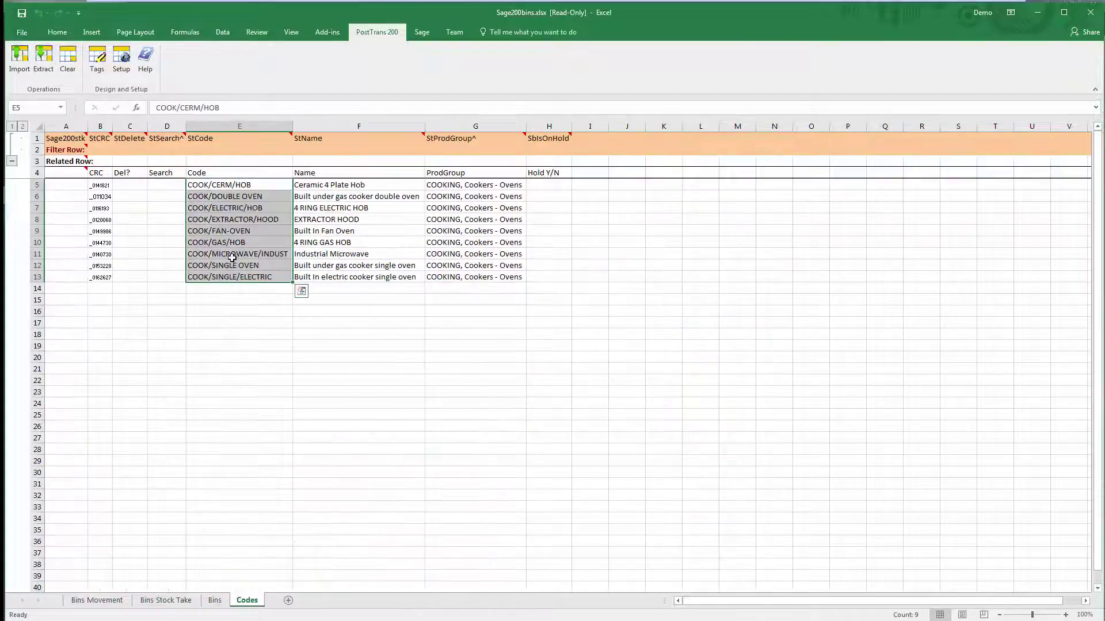
pyautogui.hotkey('ctrl', 'c')
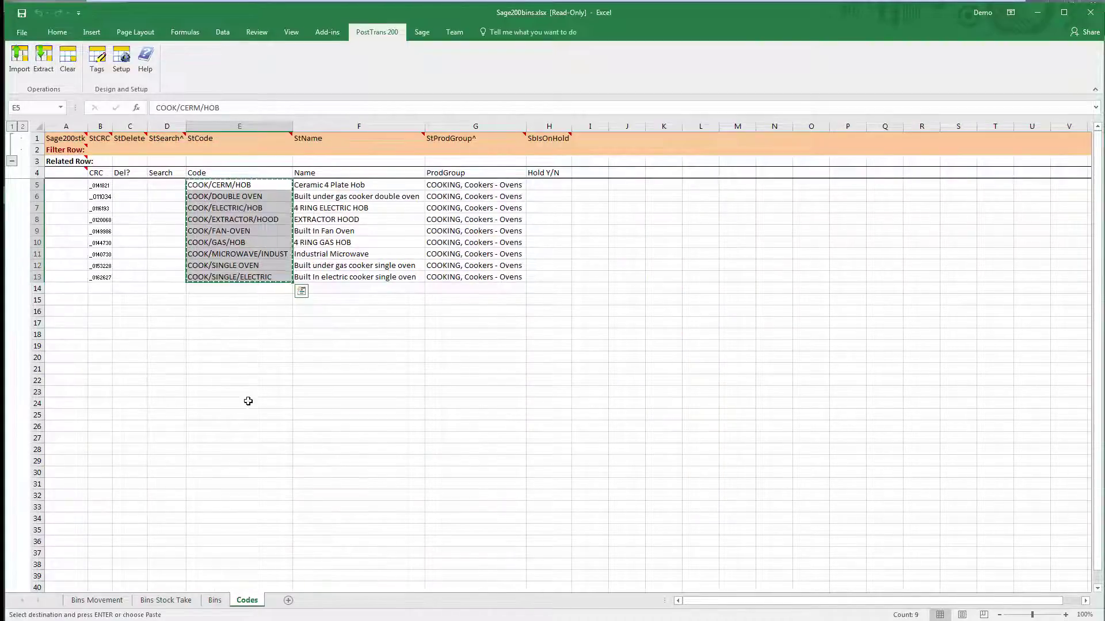
pyautogui.click(216, 600)
pyautogui.click(177, 173)
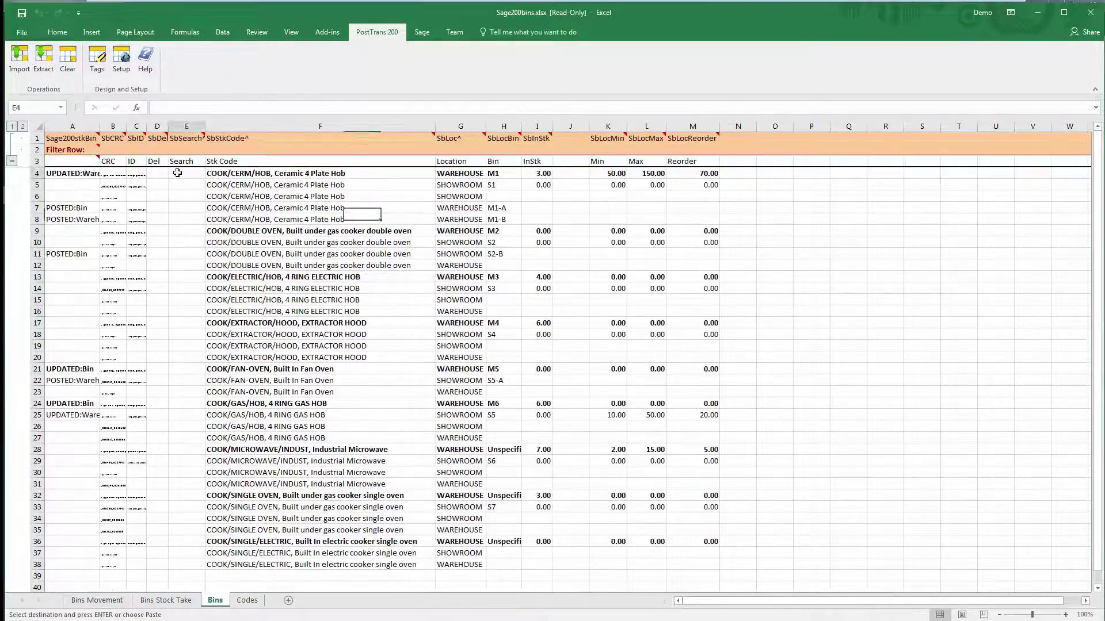
pyautogui.hotkey('ctrl', 'v')
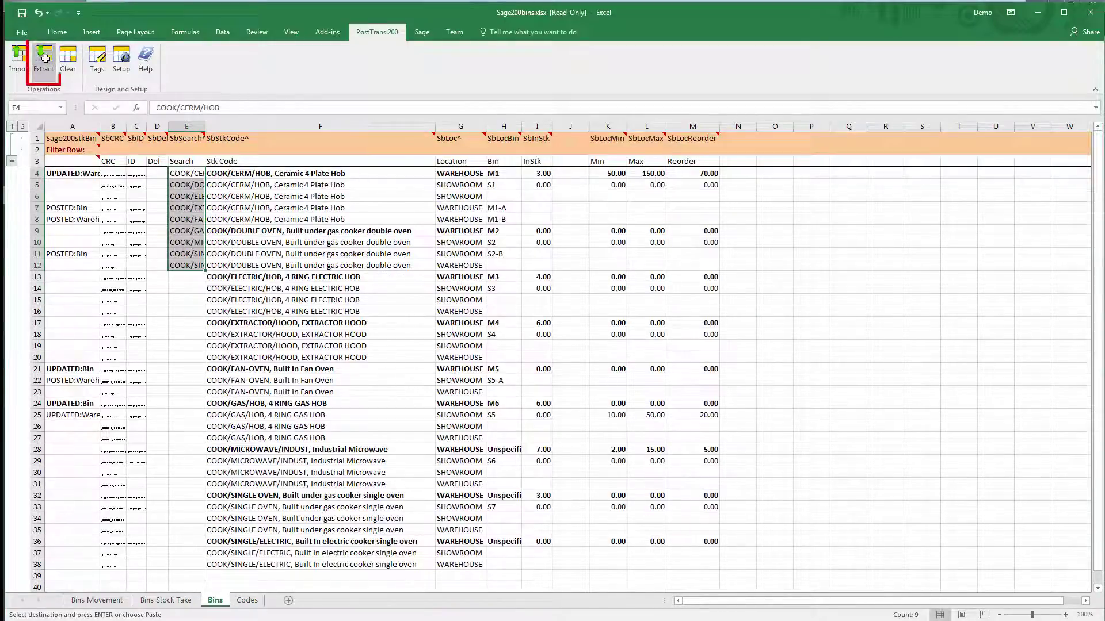
# Step: Extract the bin records for the stock codes listed in column E and check the COOK/CERM/HOB bins M1-A and M1-B
pyautogui.click(45, 58)
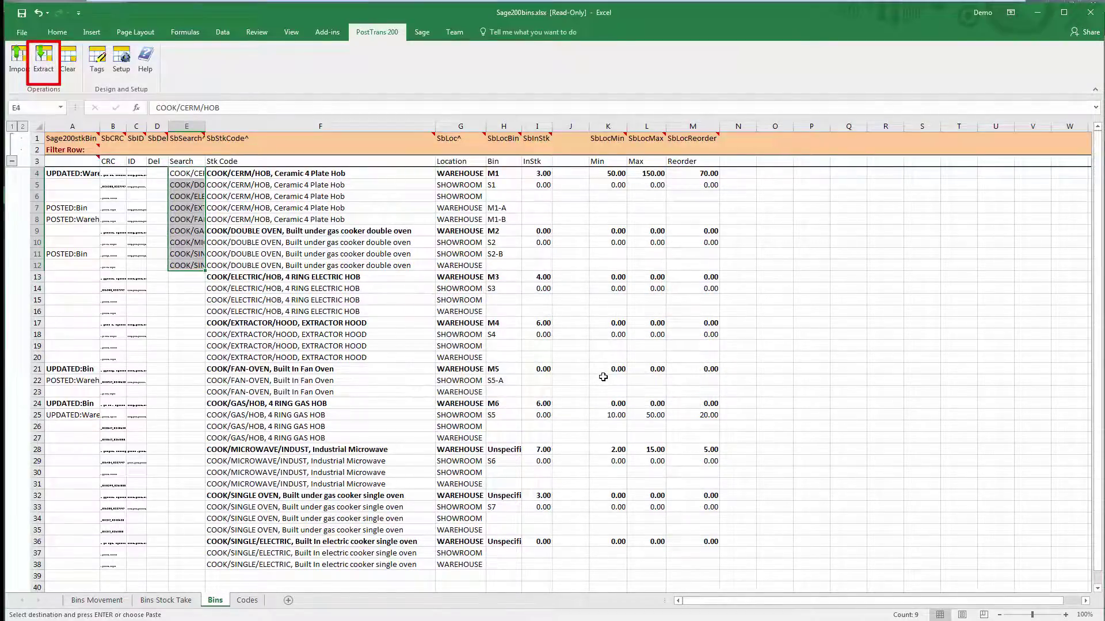
pyautogui.hotkey('ctrl', 'shift', 'e')
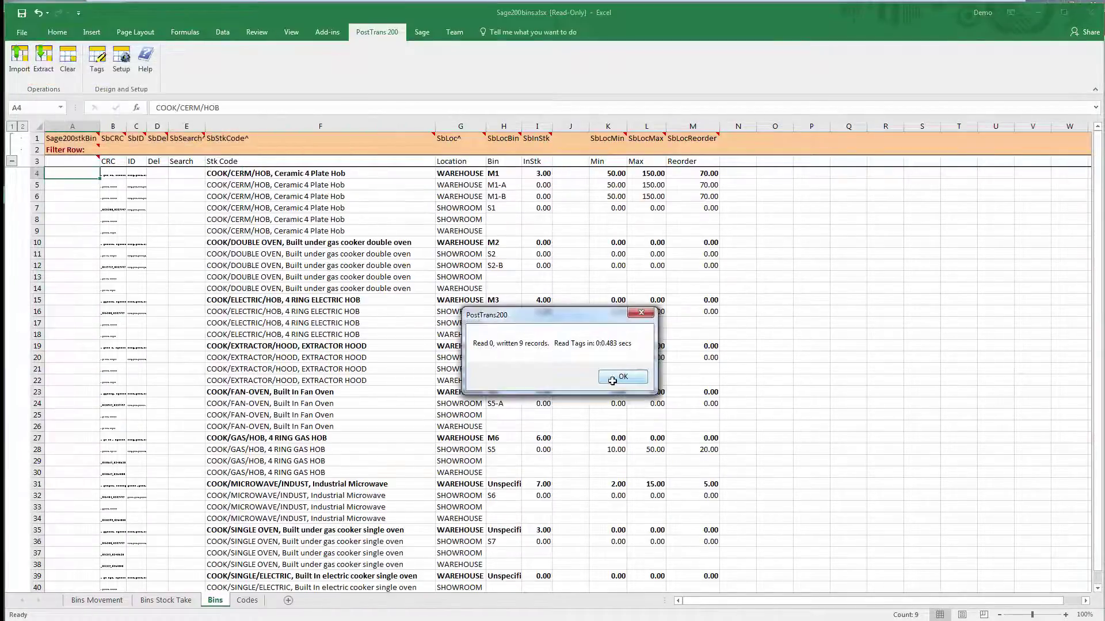
pyautogui.click(615, 376)
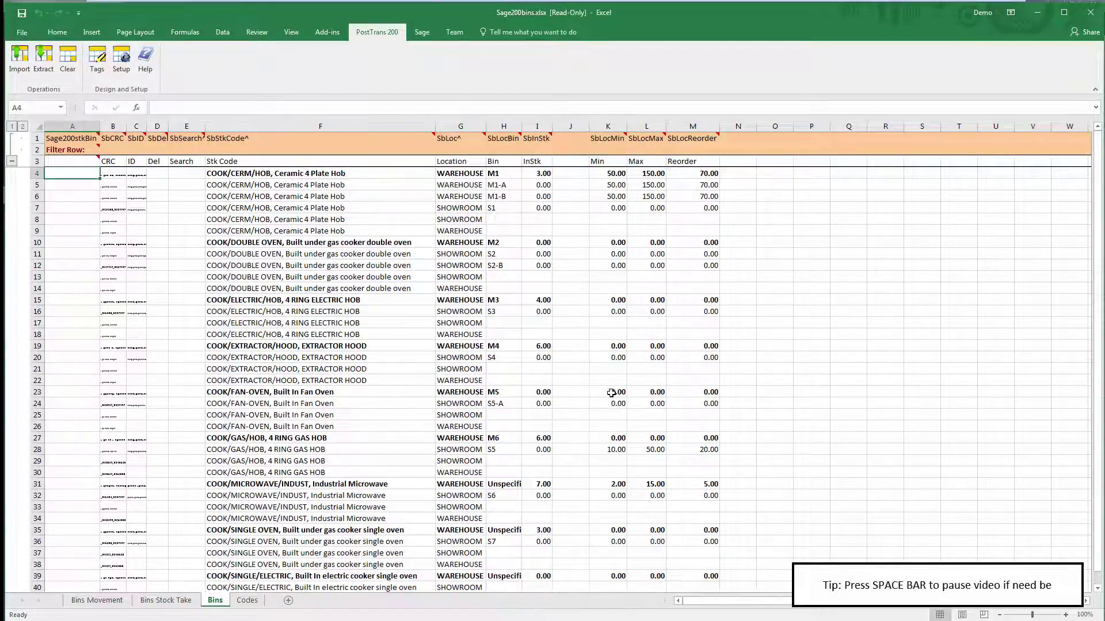
pyautogui.scroll(-1, 605, 390)
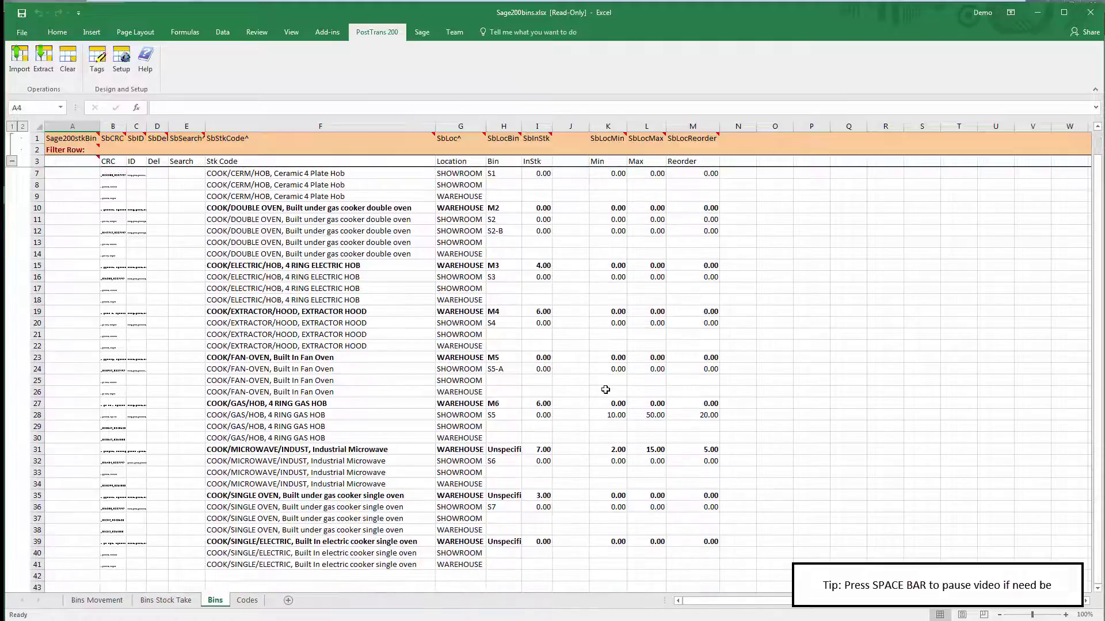
pyautogui.scroll(1, 605, 389)
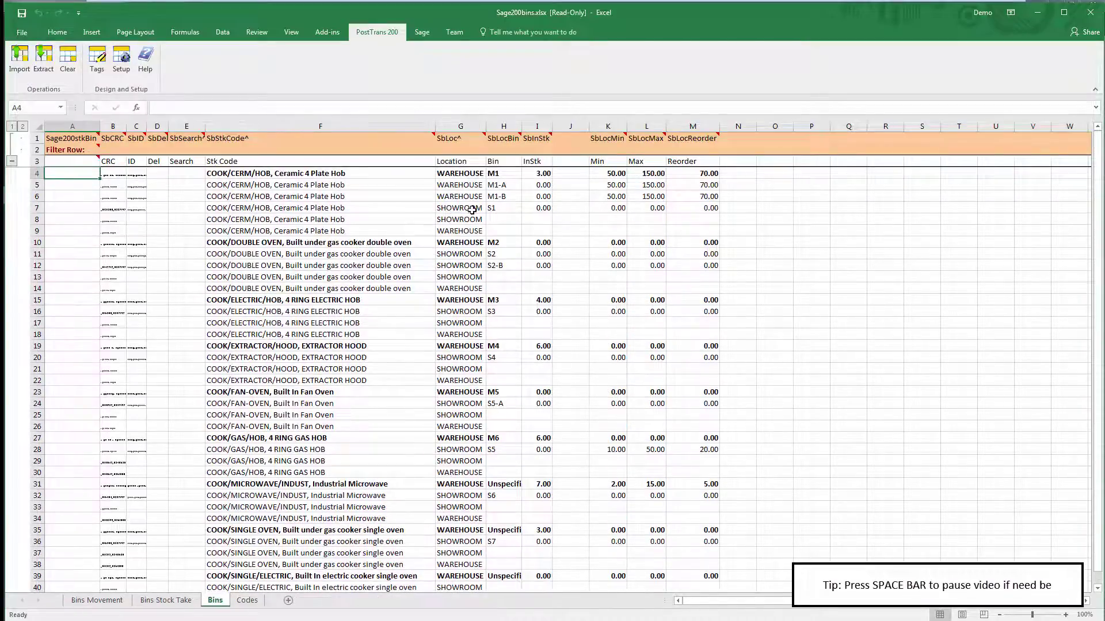
pyautogui.click(489, 196)
pyautogui.click(496, 185)
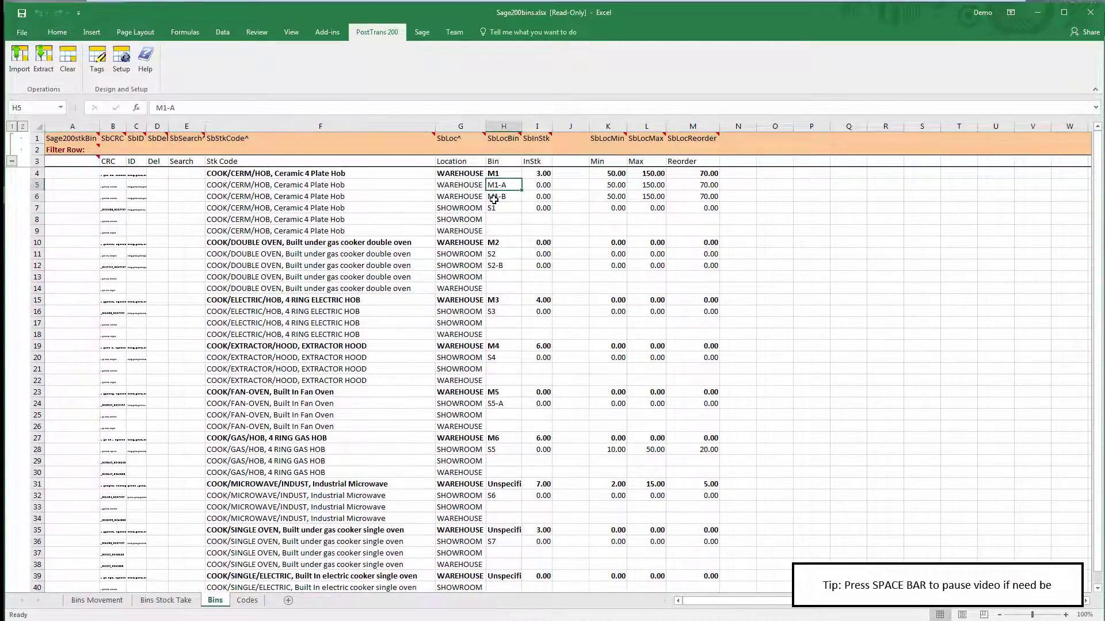
# Step: Mark COOK/CERM/HOB bin M1-B and COOK/DOUBLE OVEN bin S2-B for deletion with an X in the Del column
pyautogui.click(156, 197)
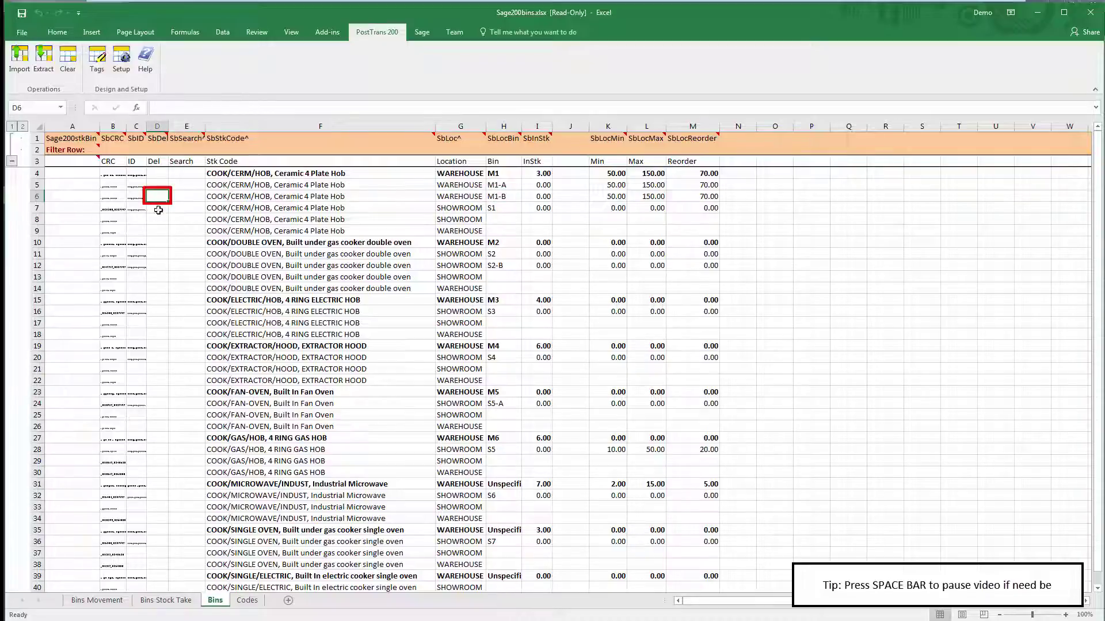
pyautogui.write('X')
pyautogui.click(172, 257)
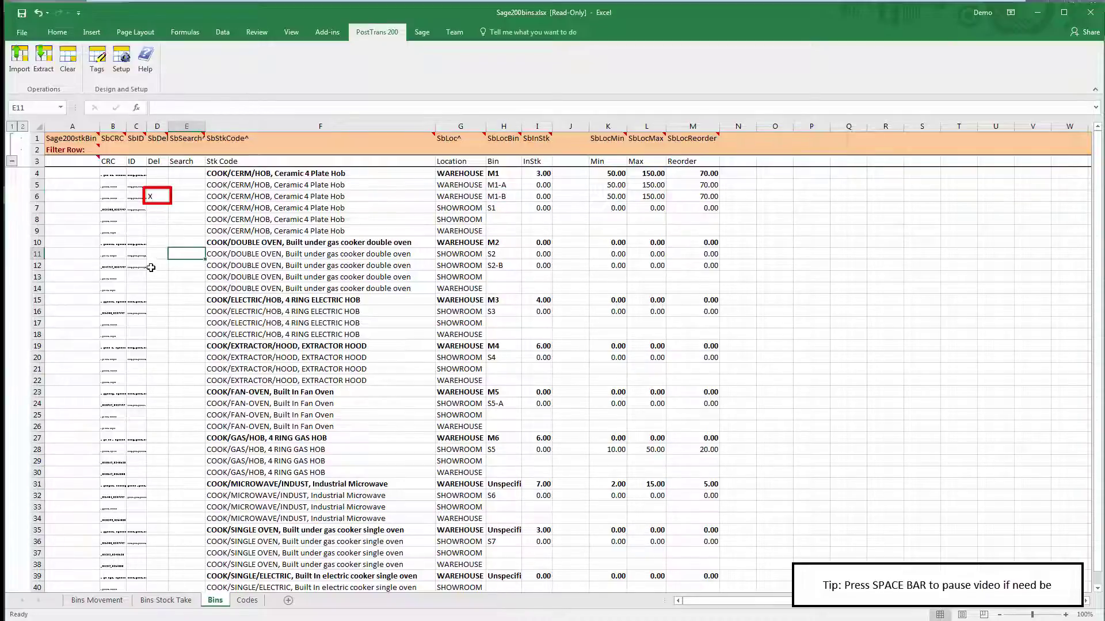
pyautogui.click(153, 266)
pyautogui.write('X')
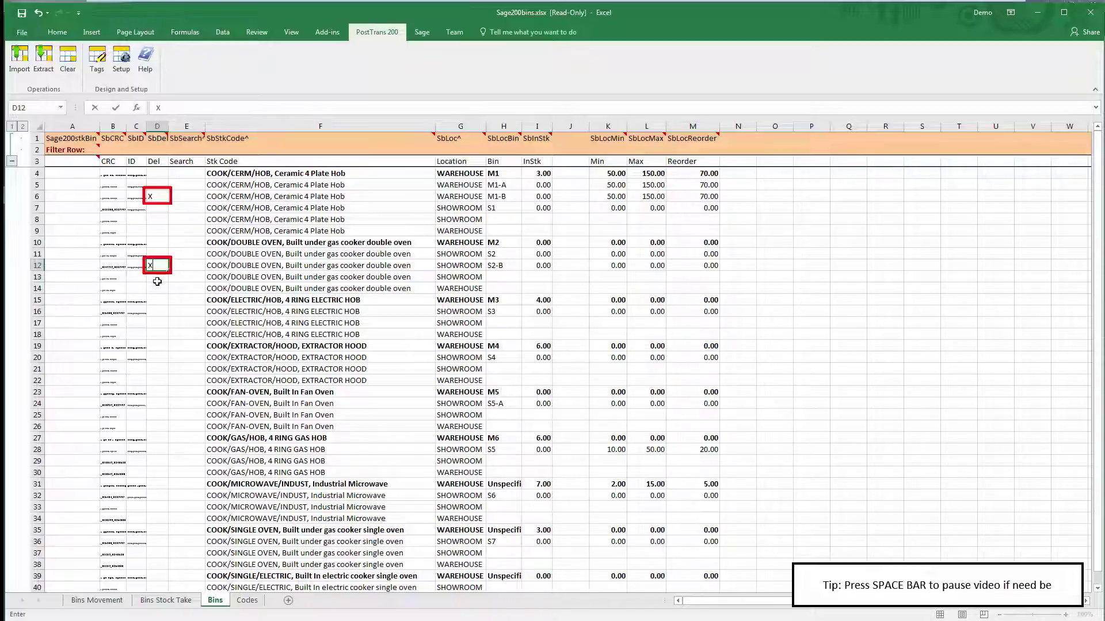
pyautogui.click(156, 281)
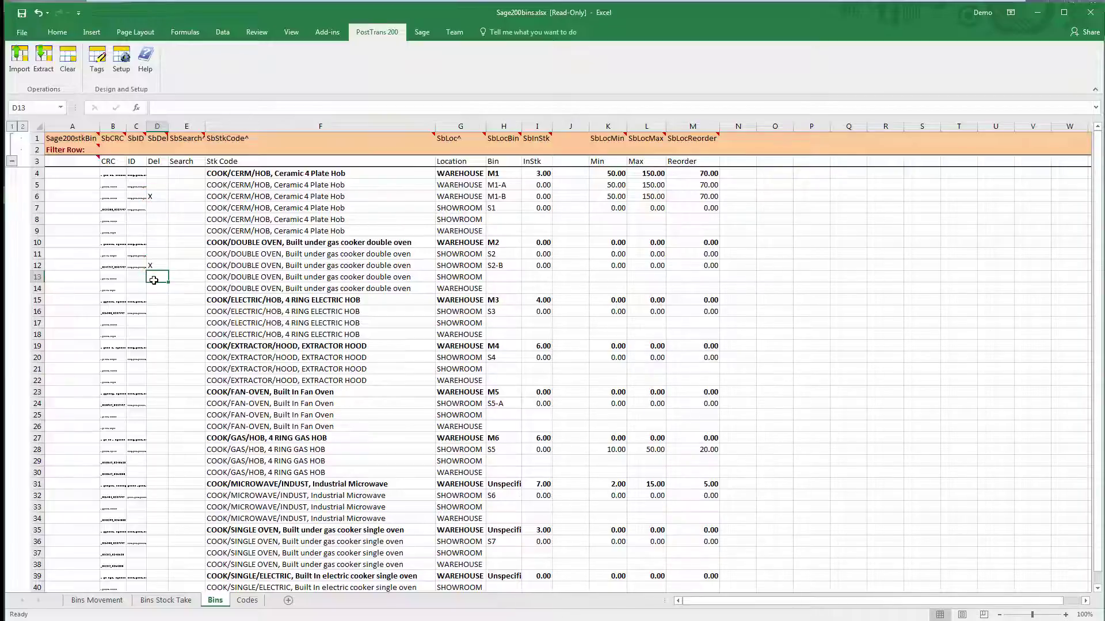
pyautogui.click(242, 256)
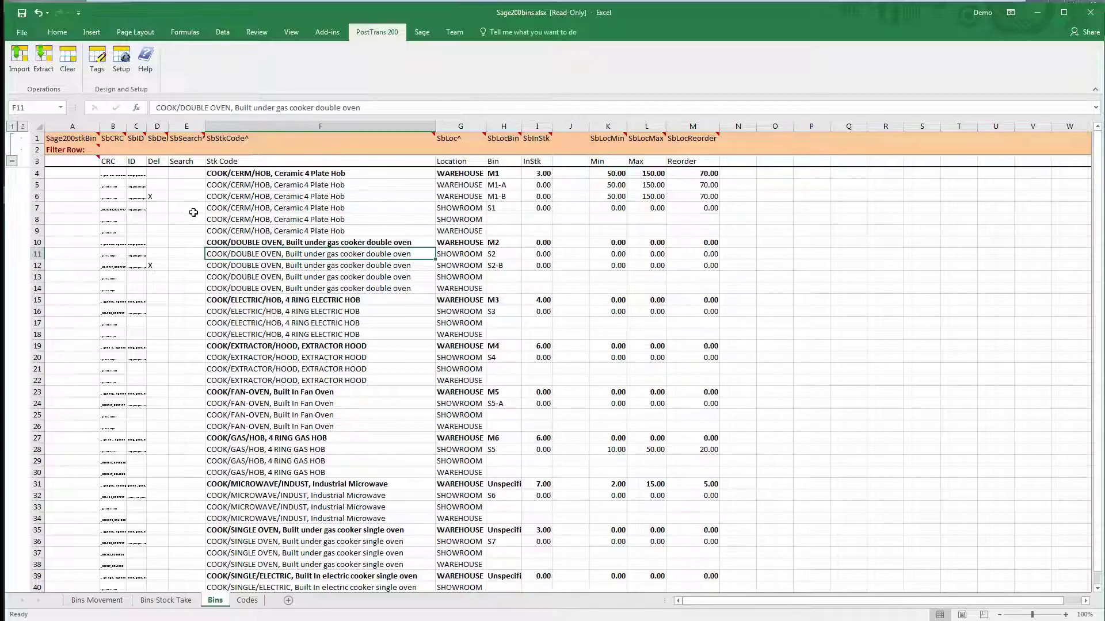
# Step: Import the Bins sheet into Sage 200 with PostTrans, agreeing to delete the marked bin records
pyautogui.click(20, 56)
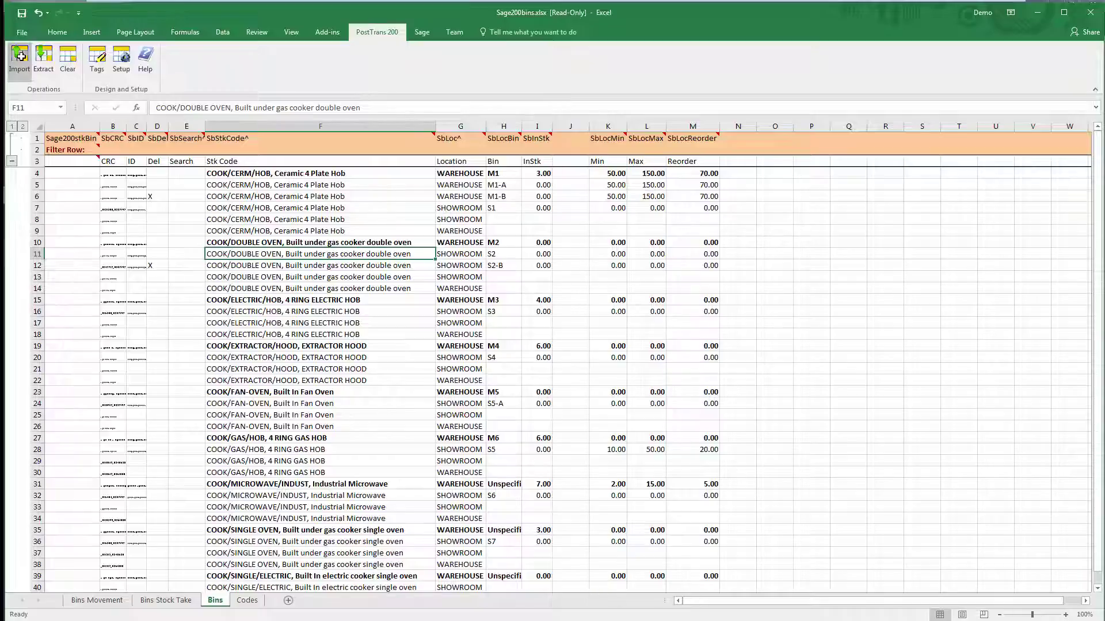
pyautogui.click(582, 435)
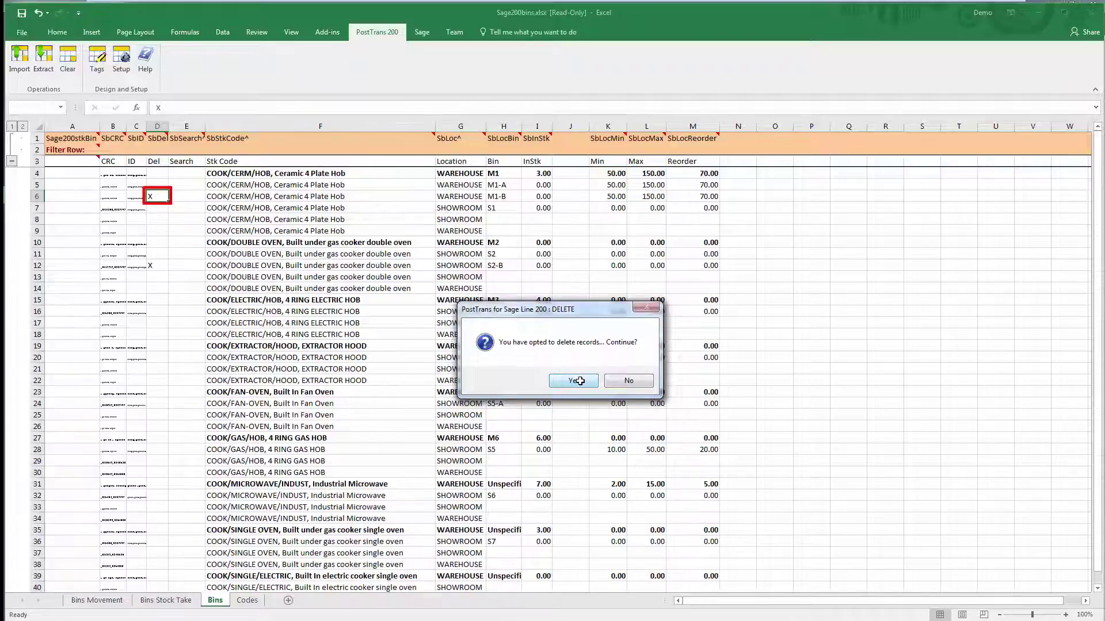
pyautogui.click(577, 382)
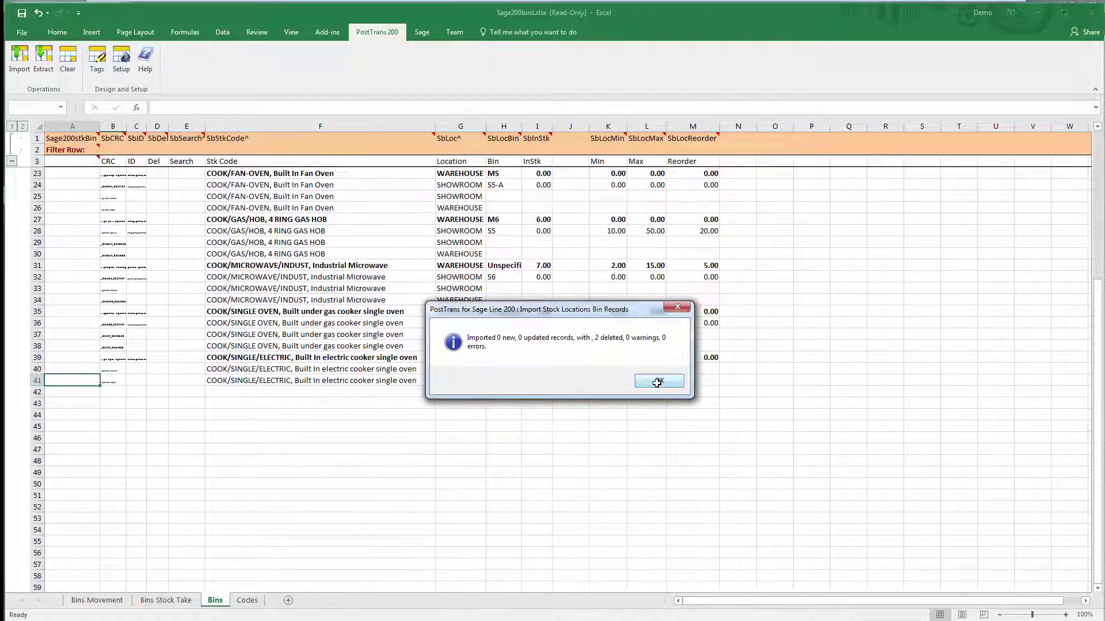
pyautogui.click(658, 381)
pyautogui.scroll(5, 653, 386)
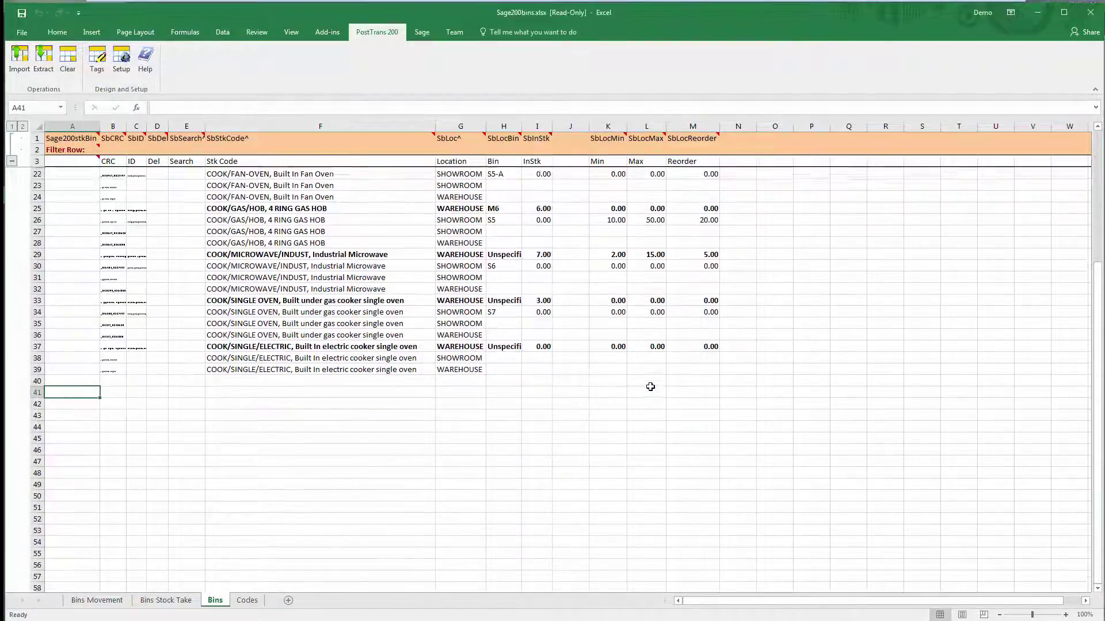
pyautogui.scroll(2, 653, 386)
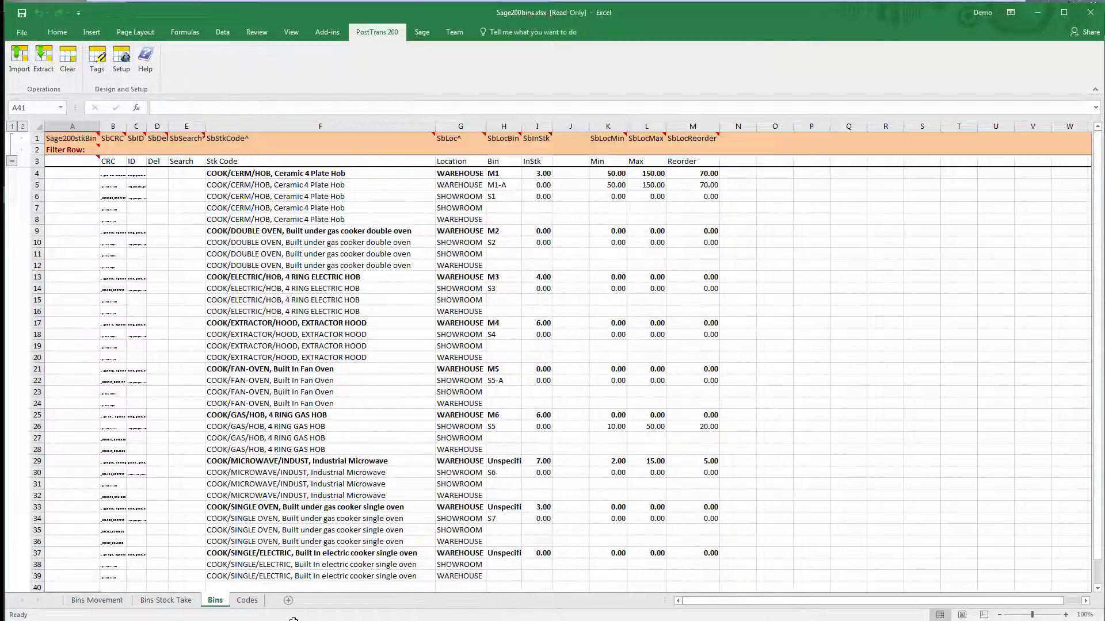
# Step: Copy the nine COOK stock codes from the Codes sheet into the Bins sheet's Search column, starting at E4
pyautogui.click(243, 601)
pyautogui.hotkey('ctrl', 'c')
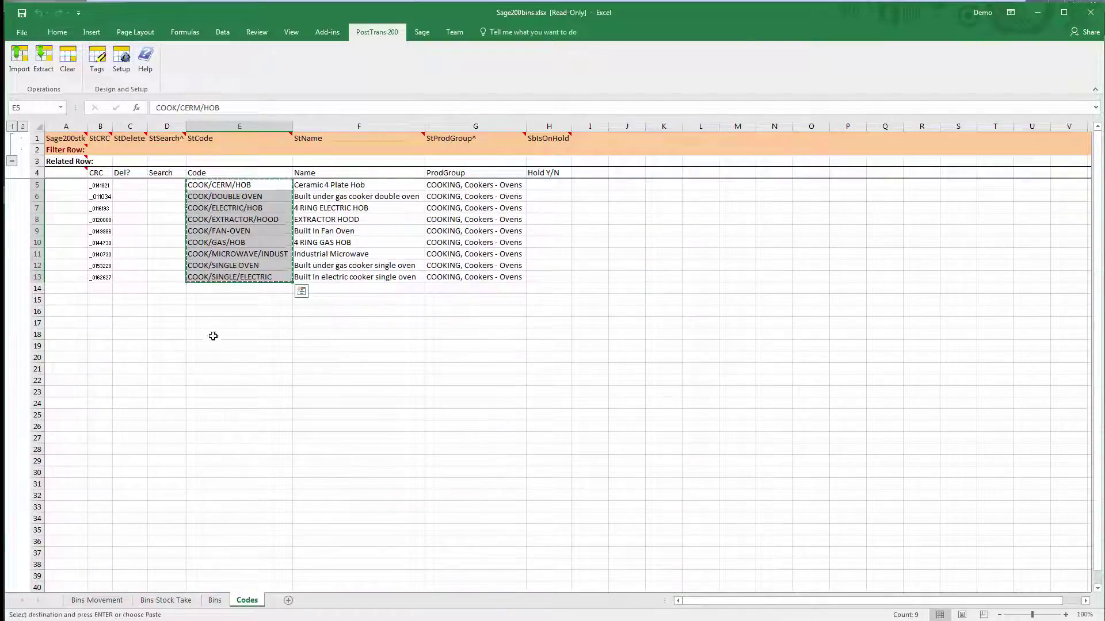
pyautogui.click(215, 600)
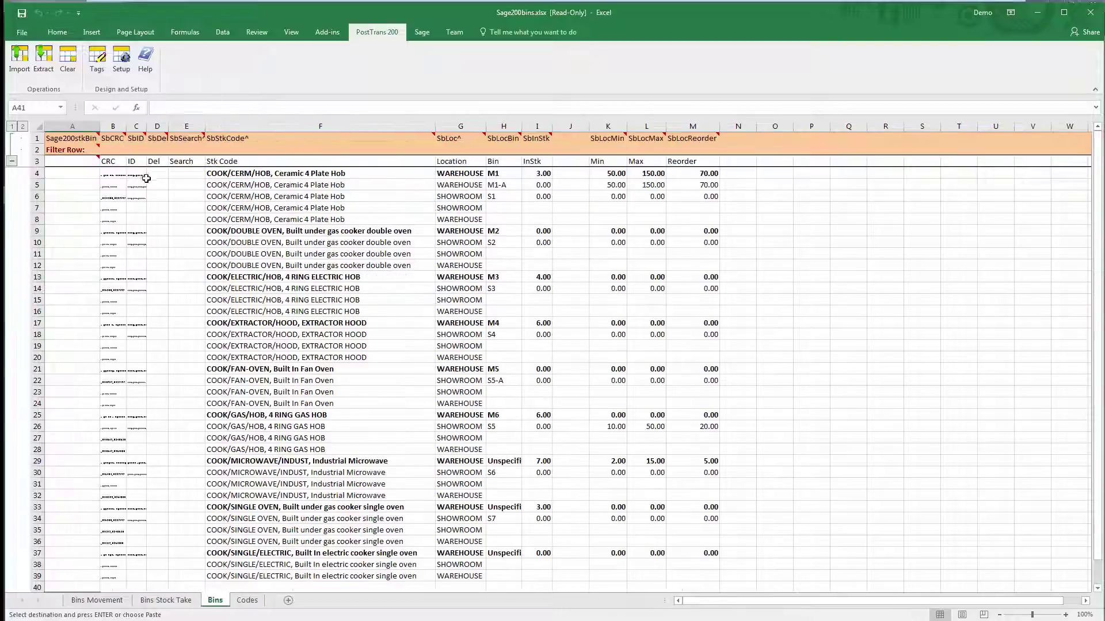
pyautogui.click(179, 173)
pyautogui.hotkey('ctrl', 'v')
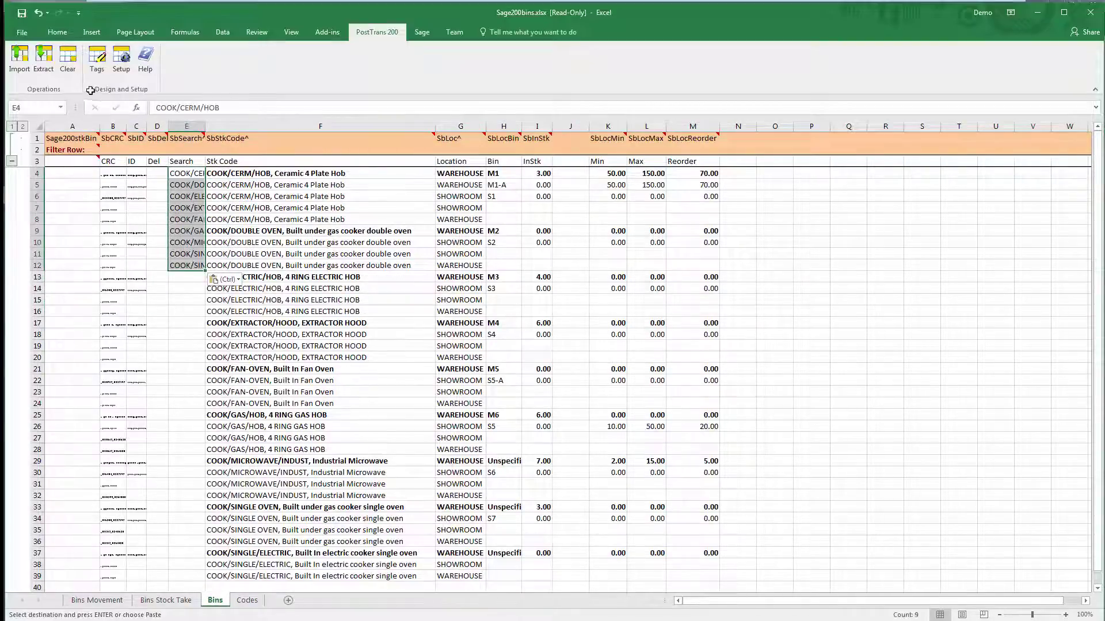
# Step: Re-extract the bin records by the codes in column E and check the COOK/CERM/HOB bins after the deletion
pyautogui.click(48, 55)
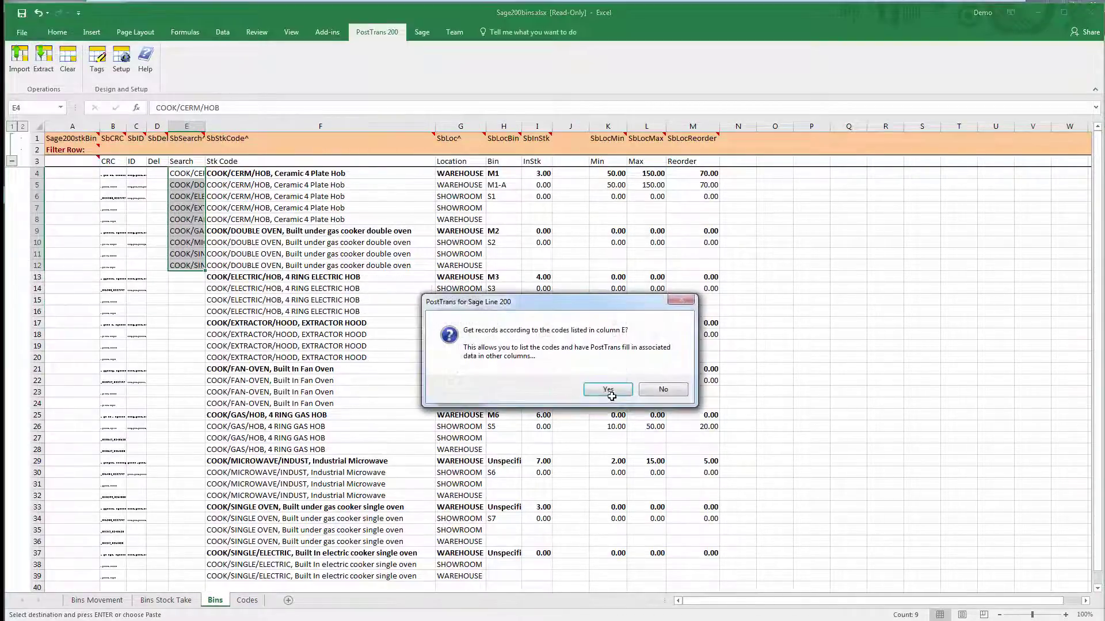
pyautogui.click(612, 394)
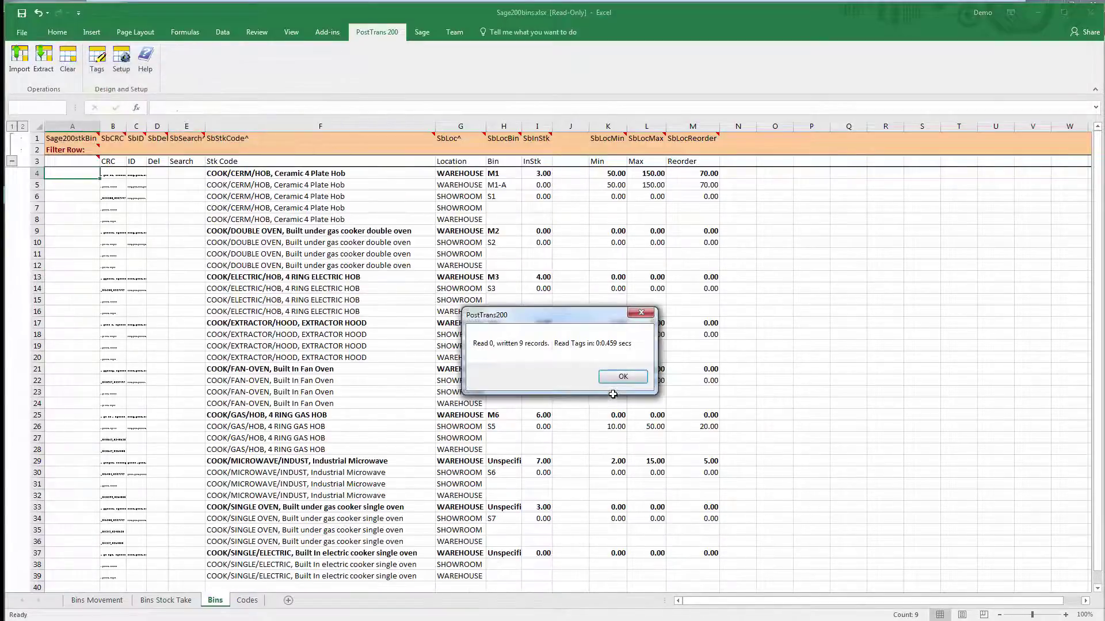
pyautogui.click(622, 378)
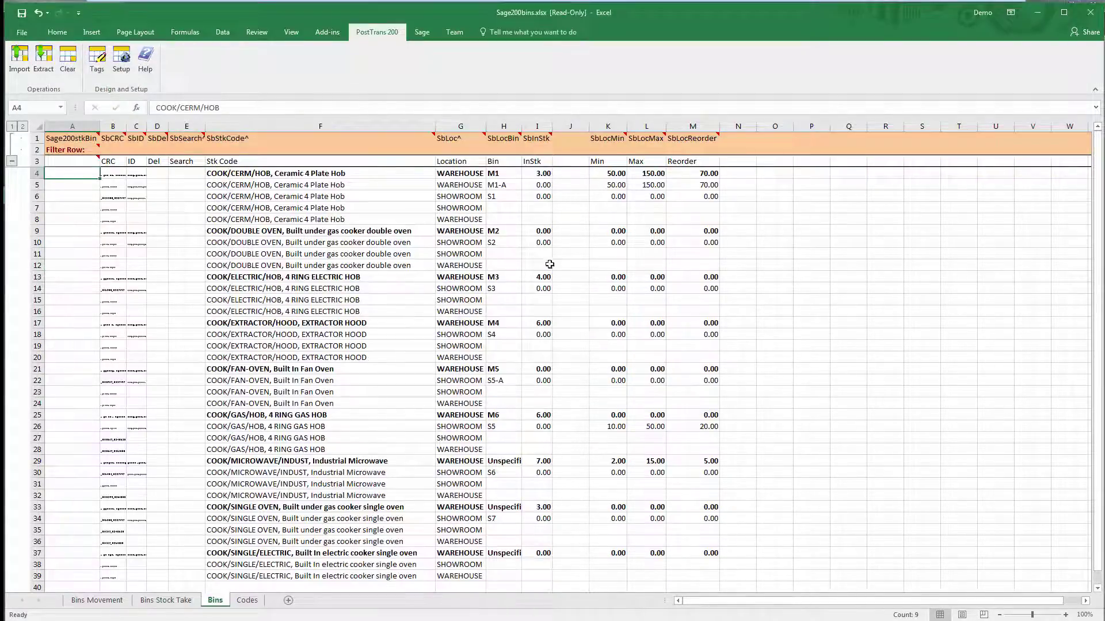
pyautogui.click(503, 184)
pyautogui.click(500, 200)
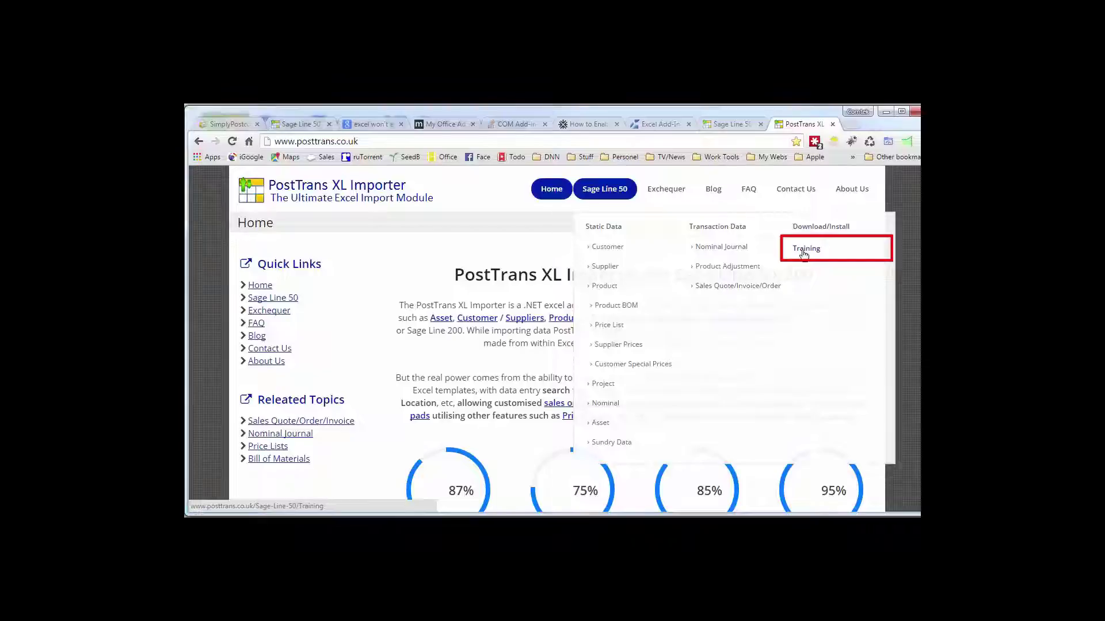
# Step: Open the Sage Line 50 Training page on the PostTrans website and read through its button functions and template explanations
pyautogui.click(805, 250)
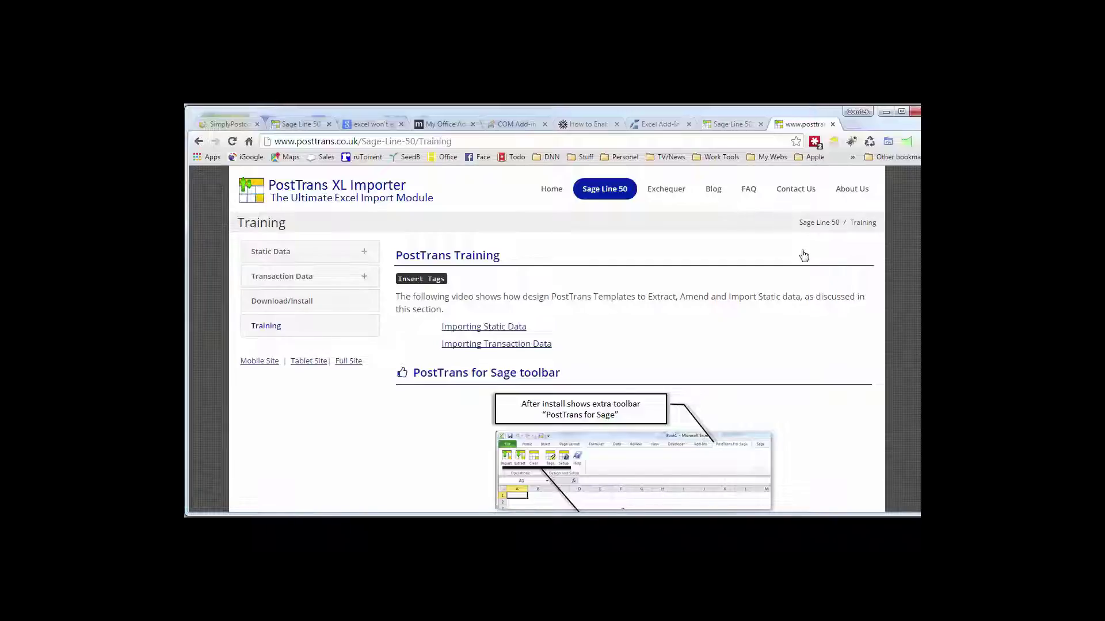
pyautogui.scroll(-20, 633, 362)
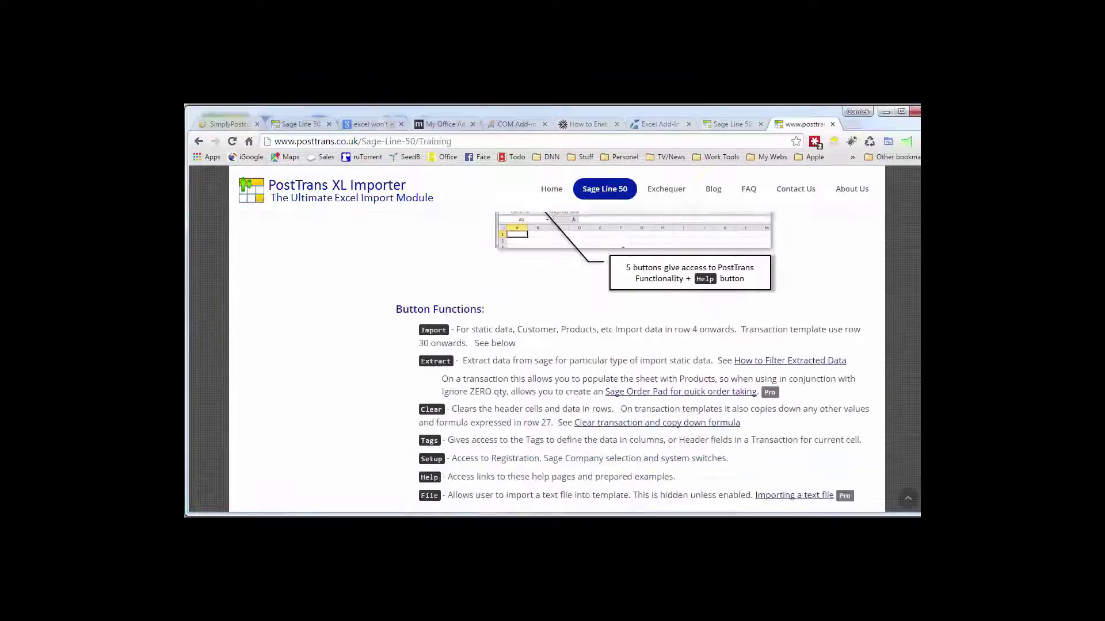
pyautogui.scroll(-2, 633, 362)
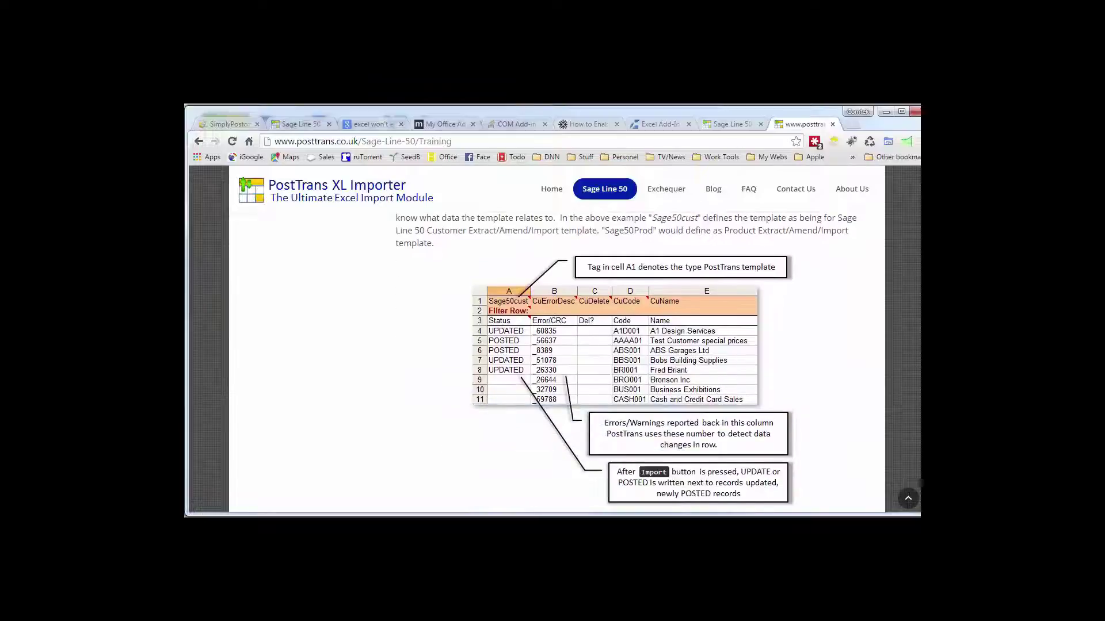
# Step: Open the PostTrans Blog and browse its articles on product descriptions, code search, pricing, VAT and currency orders
pyautogui.click(713, 192)
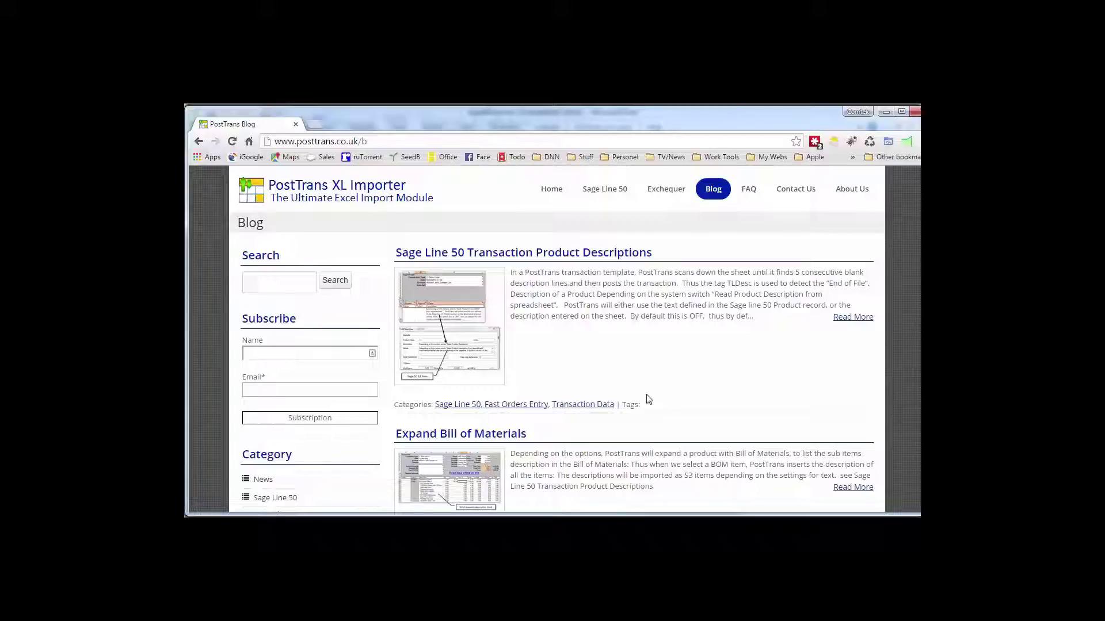
pyautogui.scroll(-2, 649, 398)
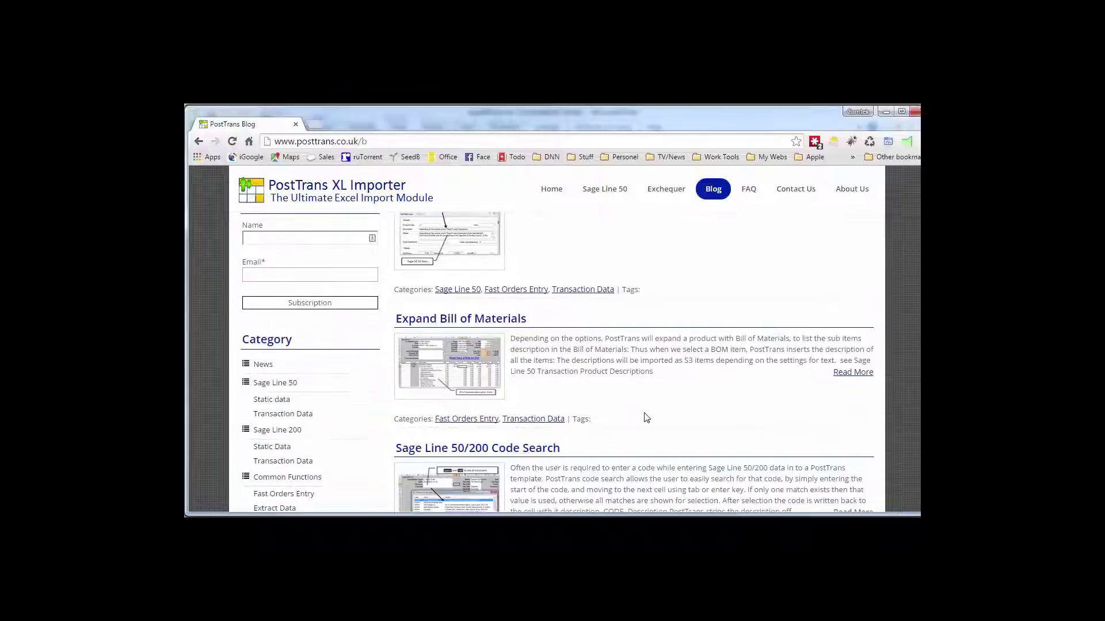
pyautogui.scroll(-3, 604, 374)
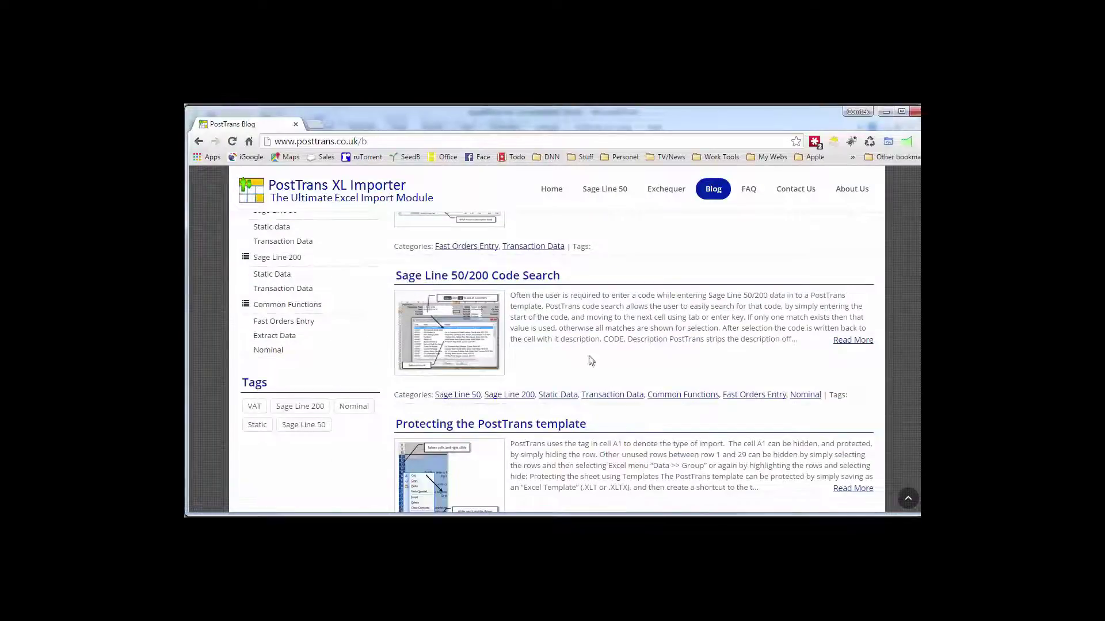
pyautogui.scroll(-6, 591, 363)
pyautogui.scroll(-2, 748, 383)
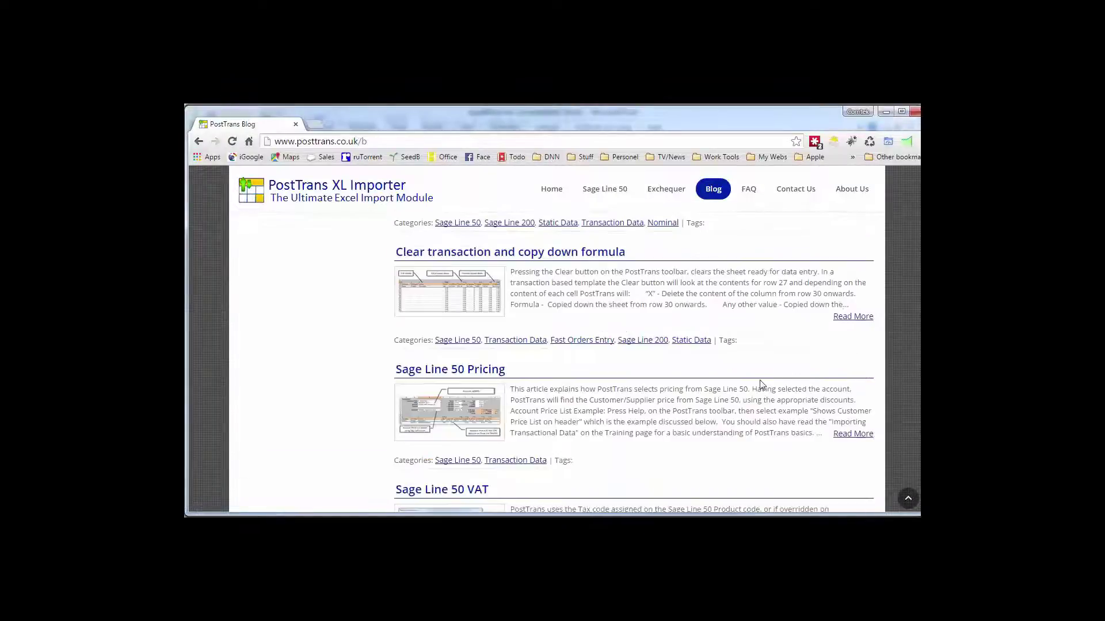
pyautogui.scroll(-5, 786, 393)
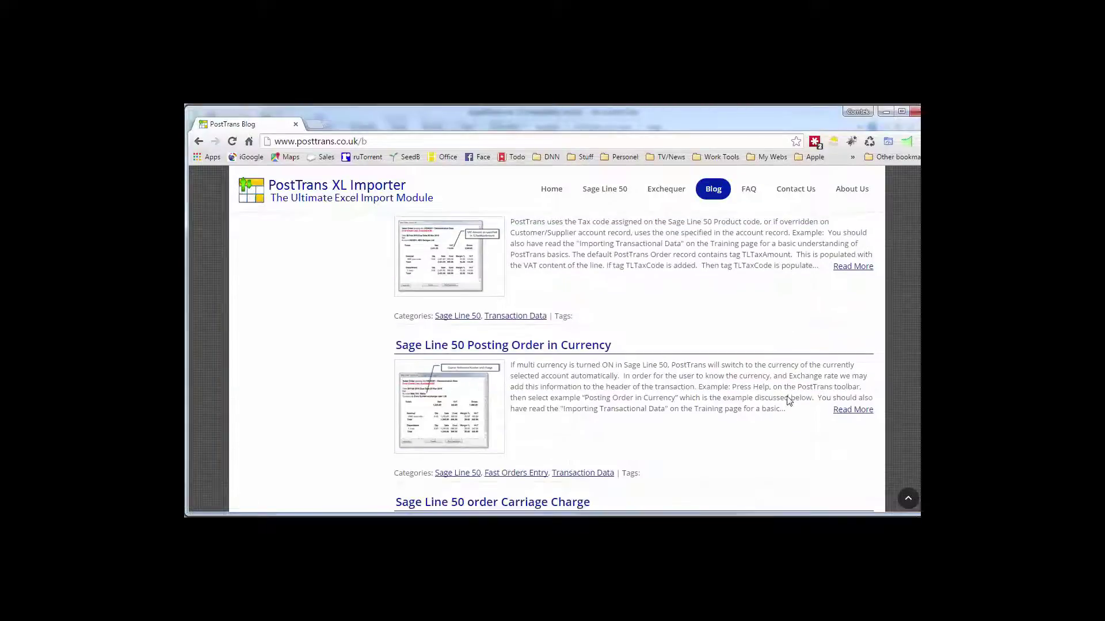
pyautogui.scroll(-1, 770, 406)
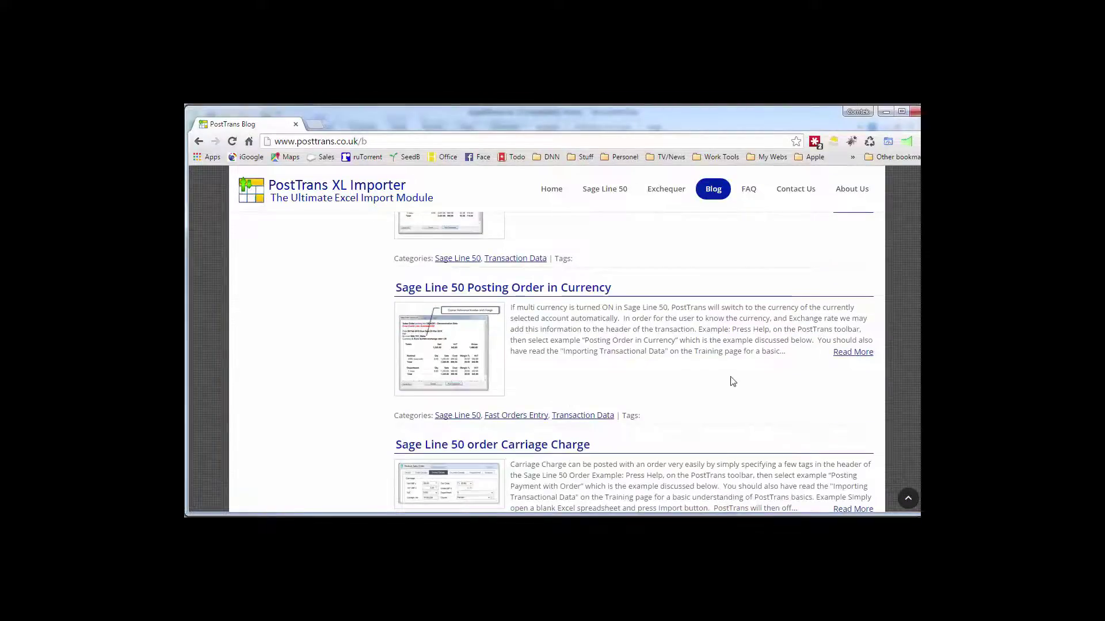
pyautogui.scroll(2, 760, 371)
pyautogui.scroll(10, 760, 371)
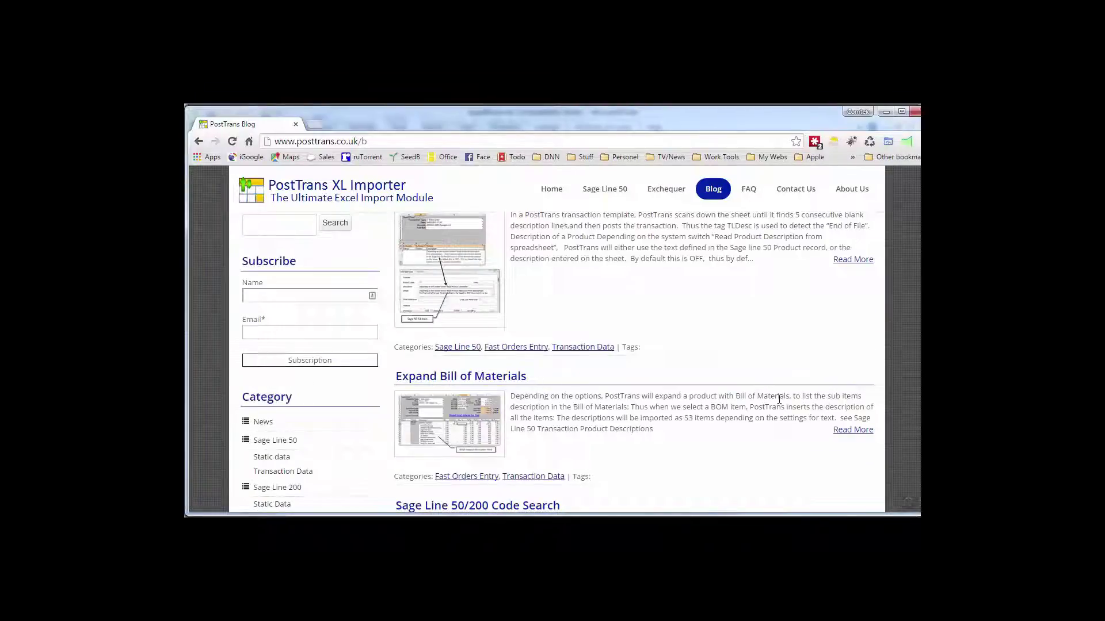
# Step: Switch to Excel's Payment sheet and view the PostTrans tag explanations for TLProduct and TLDesc
pyautogui.hotkey('alt', 'Tab')
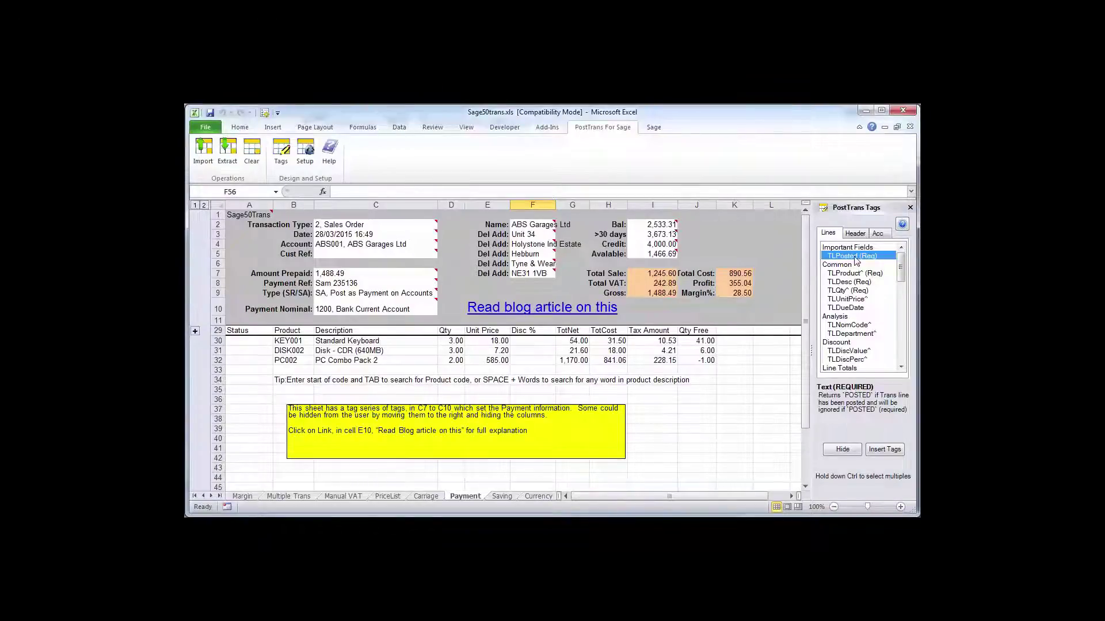
pyautogui.click(852, 273)
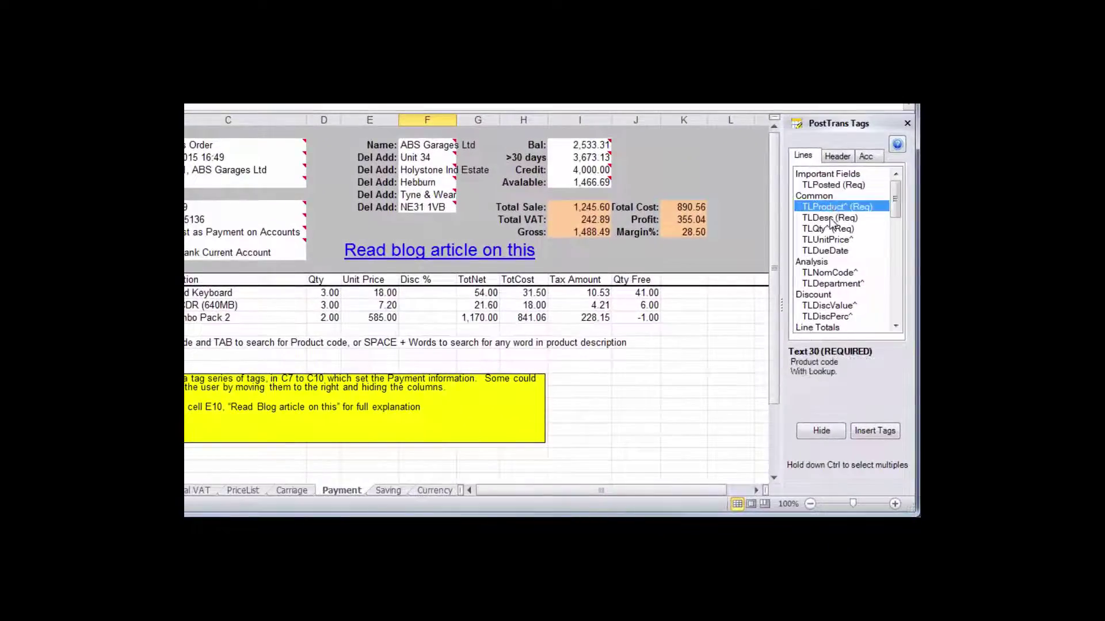
pyautogui.click(829, 218)
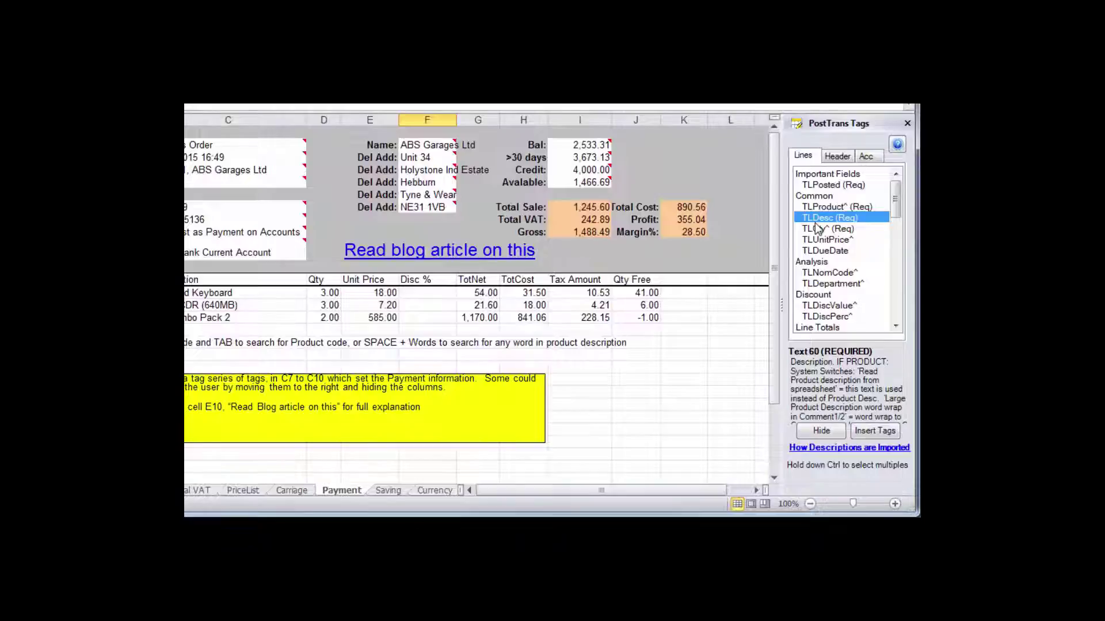
# Step: Open the "How Descriptions are Imported" article for the TLDesc tag and read through its product description, text line and word wrap sections
pyautogui.click(837, 450)
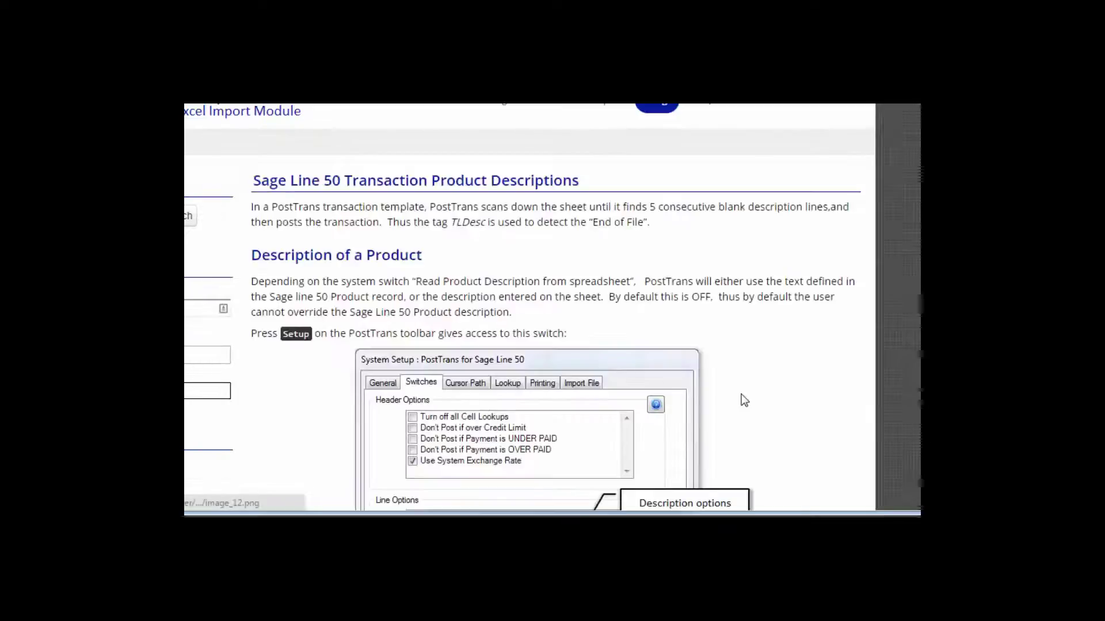
pyautogui.scroll(-15, 775, 403)
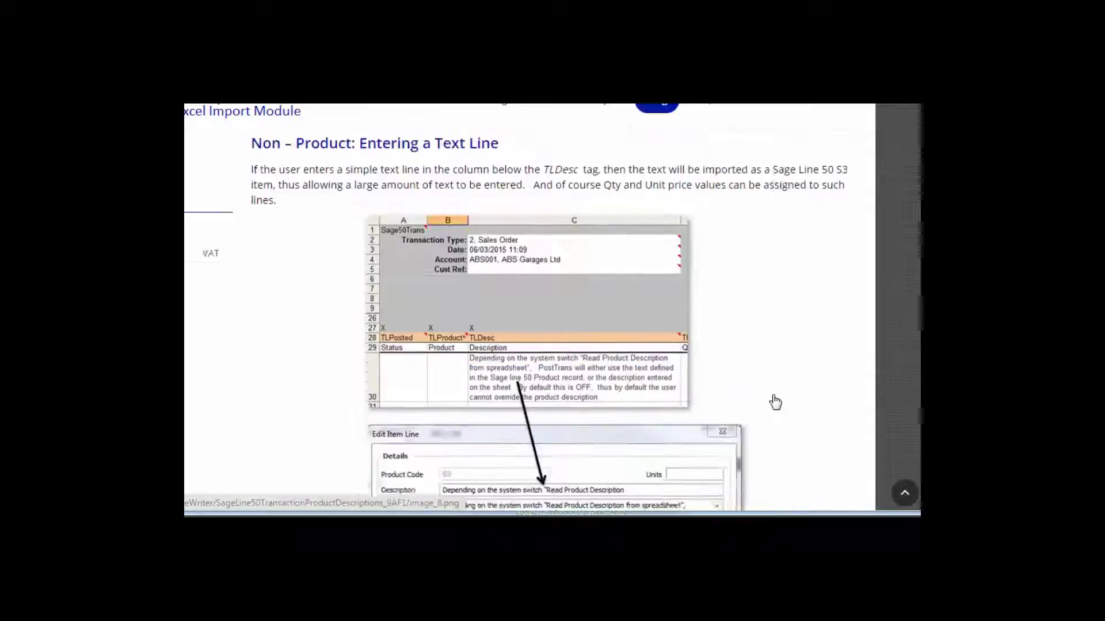
pyautogui.scroll(-12, 775, 402)
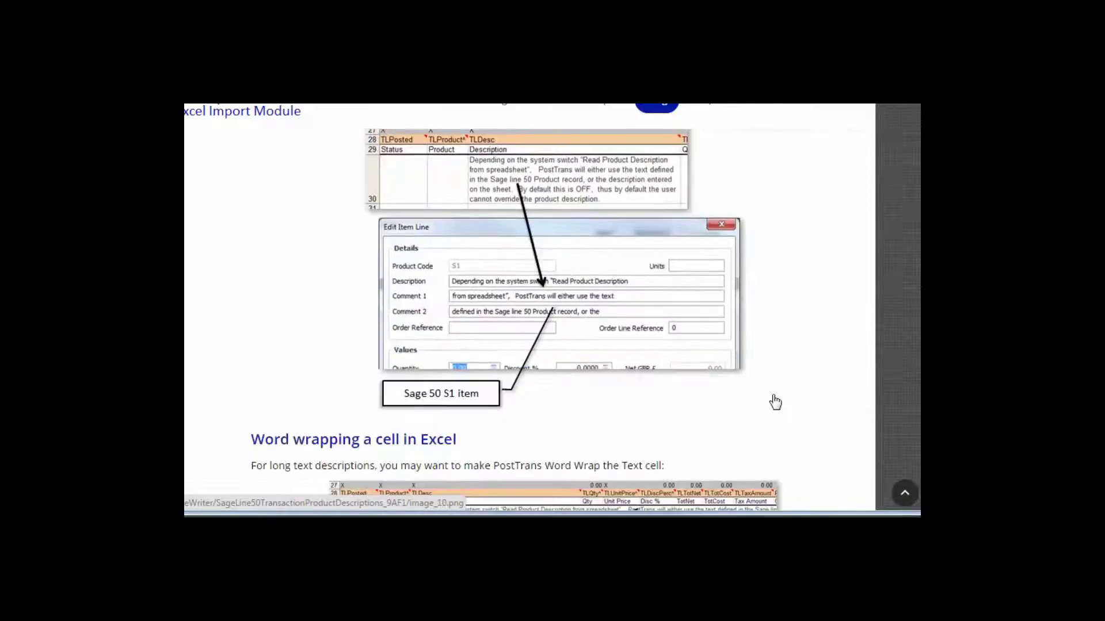
pyautogui.scroll(-1, 775, 403)
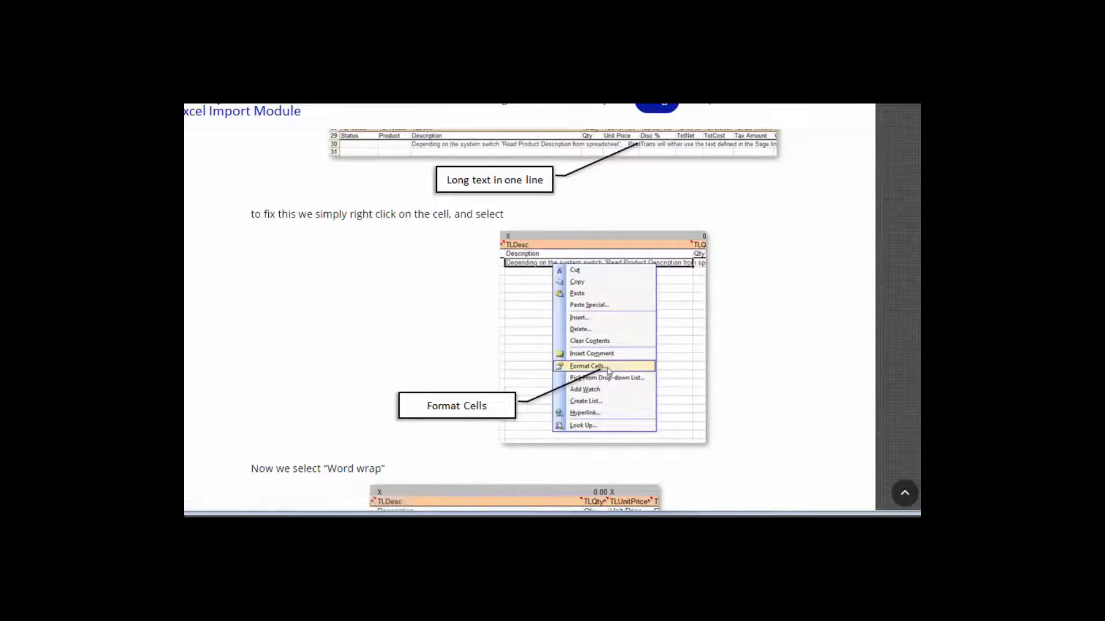
# Step: Return to Excel, look over the PostTrans Help topics, highlight "Training on Transactional templates" and dismiss the dialog
pyautogui.hotkey('alt', 'Tab')
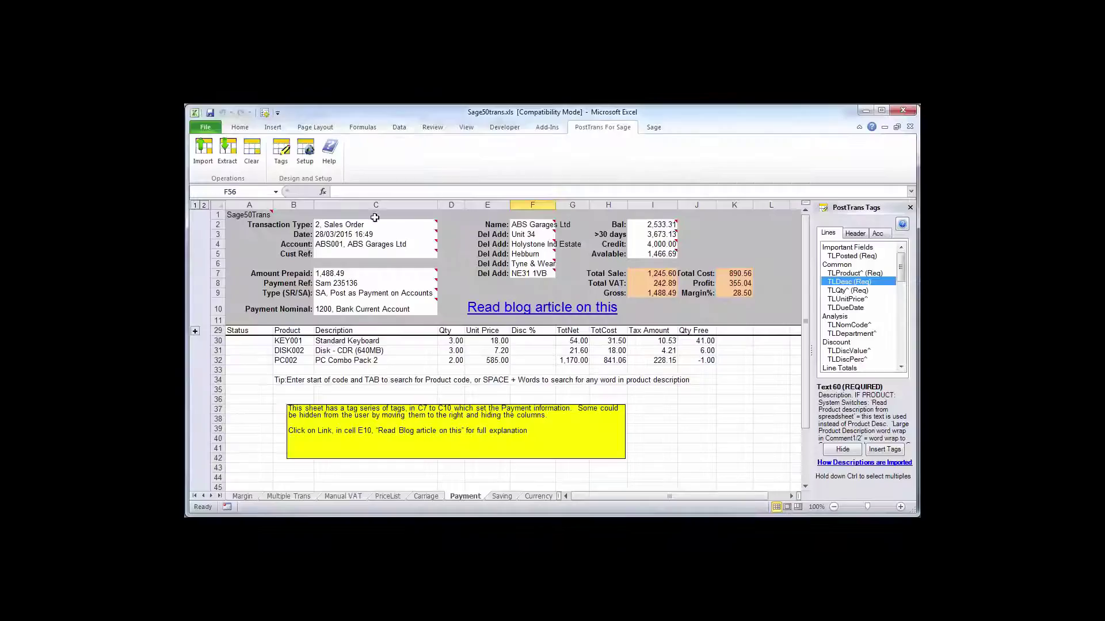
pyautogui.click(329, 155)
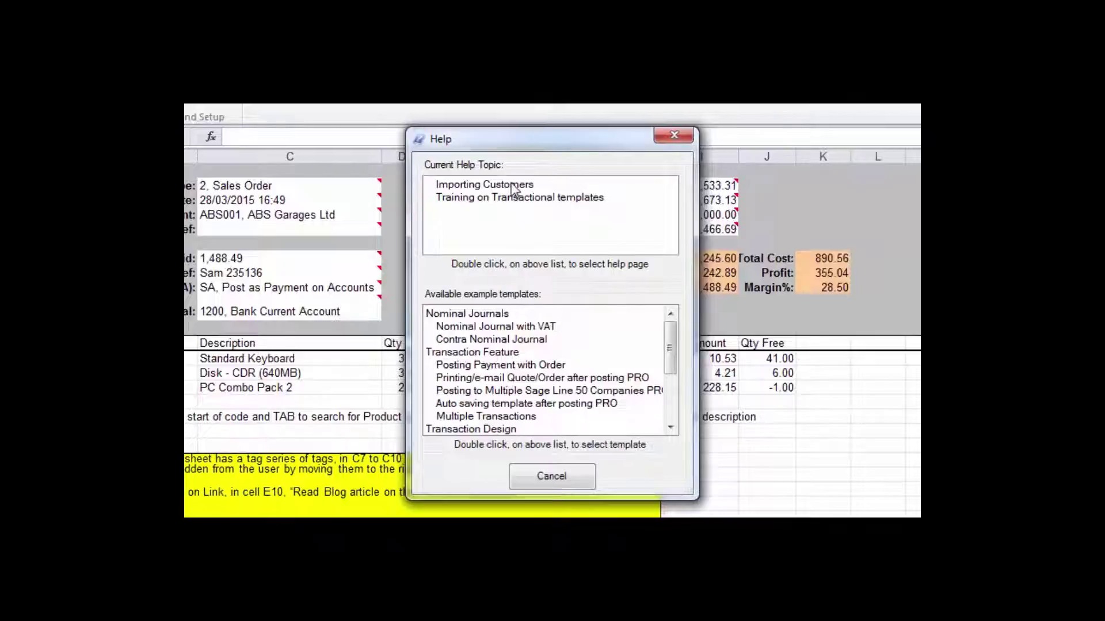
pyautogui.click(507, 200)
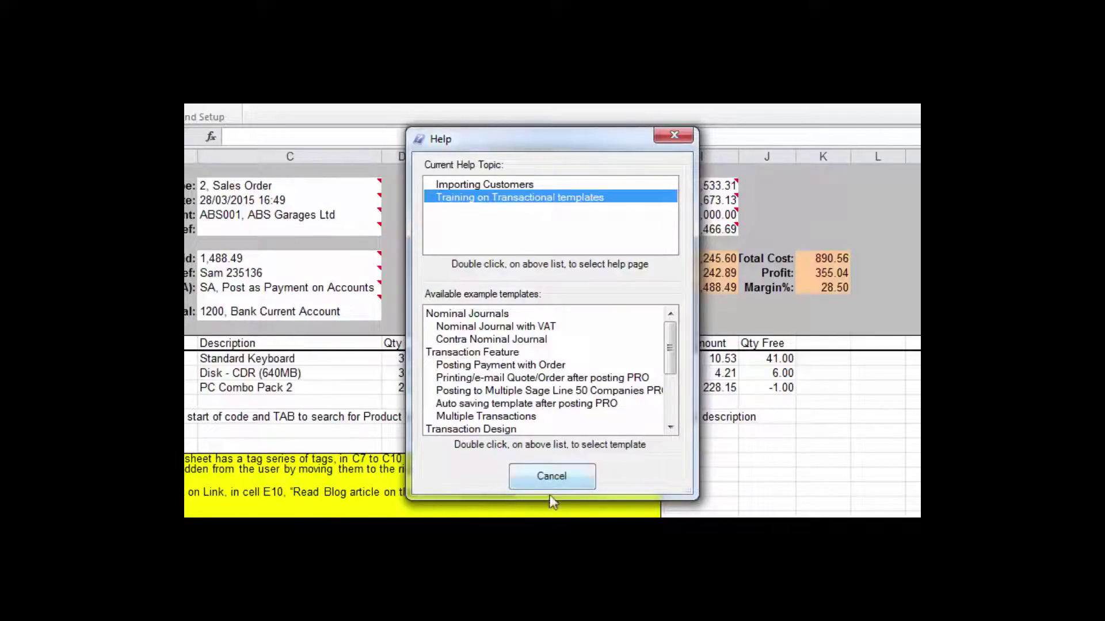
pyautogui.click(457, 462)
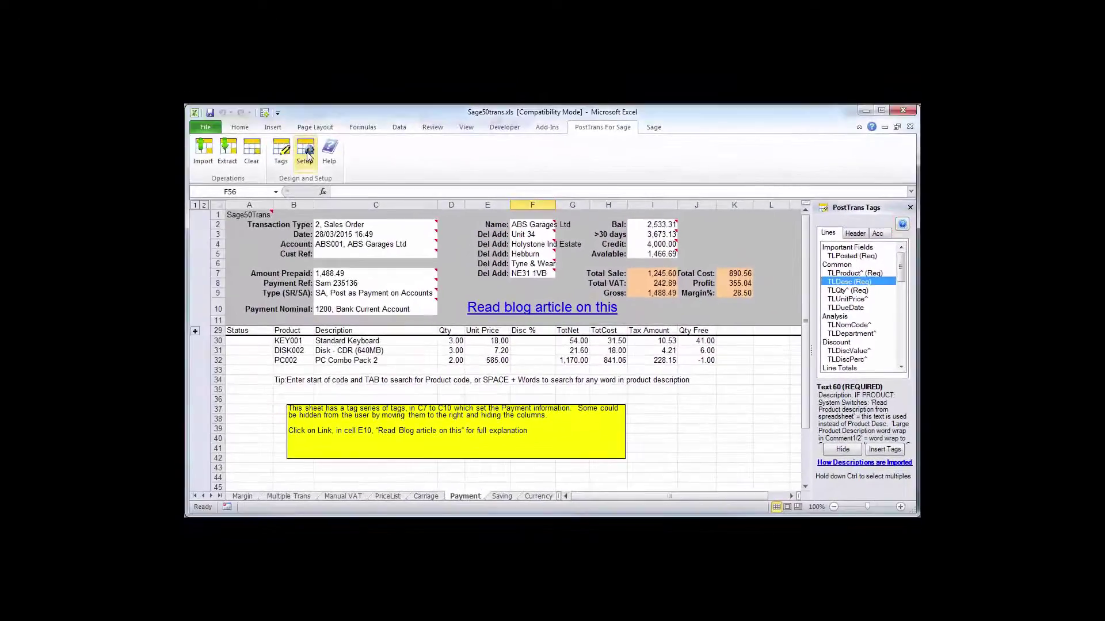
# Step: View the Cursor Path settings in PostTrans System Setup, open their online help article and cancel the setup
pyautogui.click(305, 153)
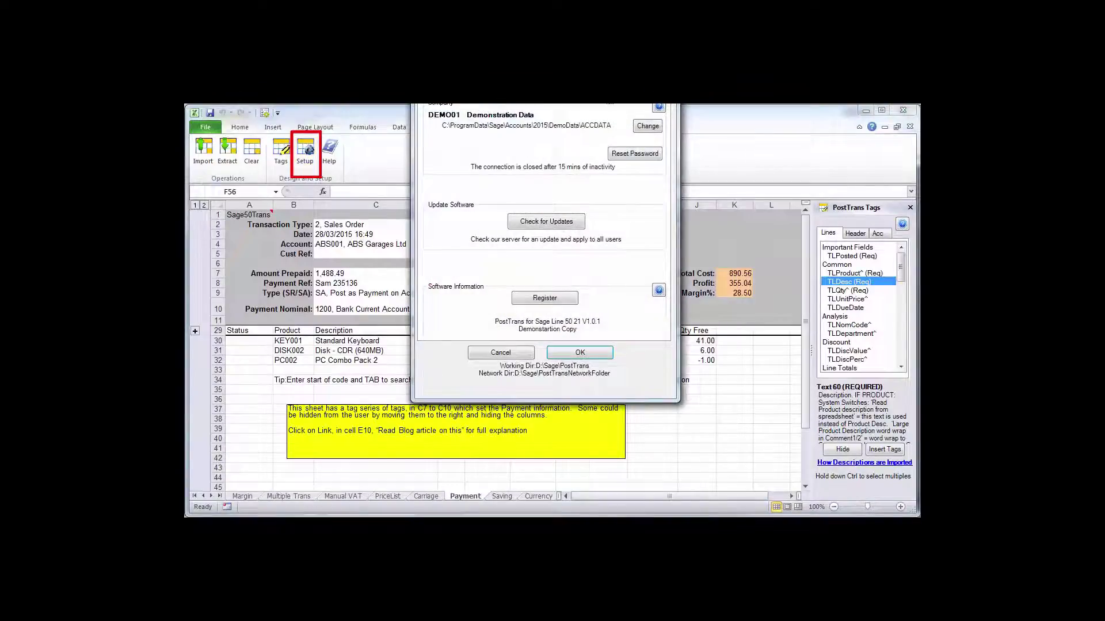
pyautogui.moveTo(609, 60); pyautogui.dragTo(599, 157)
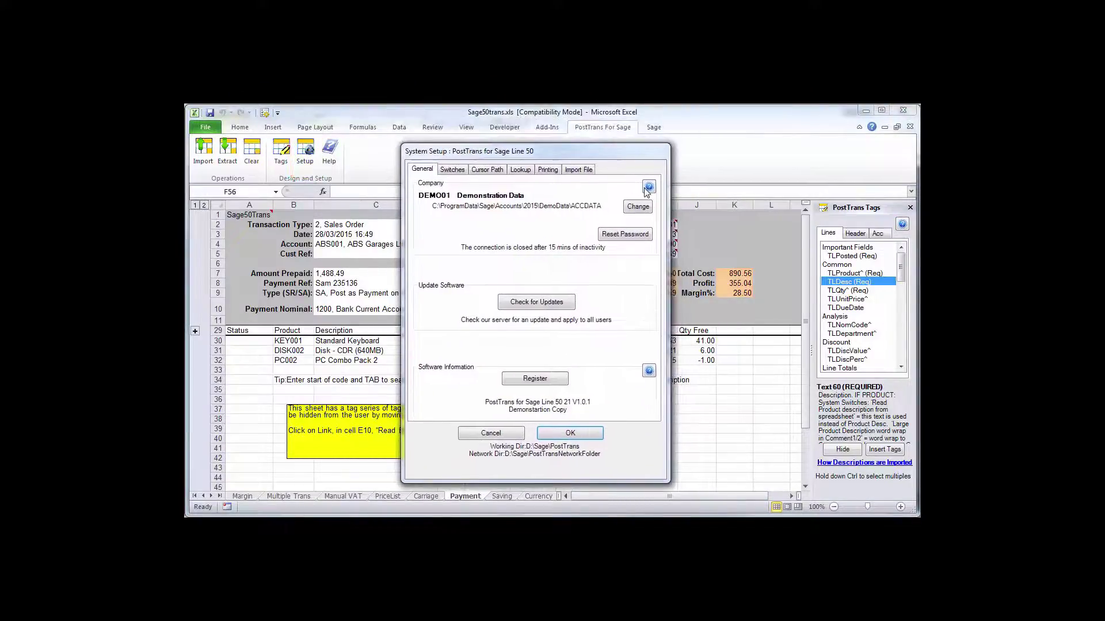
pyautogui.click(487, 170)
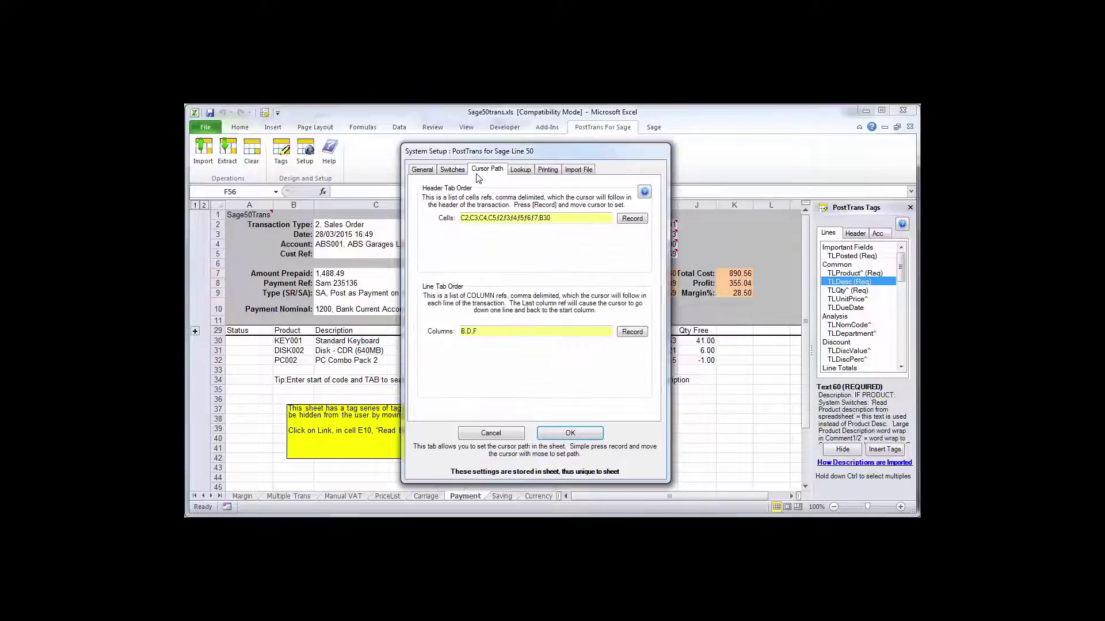
pyautogui.click(645, 193)
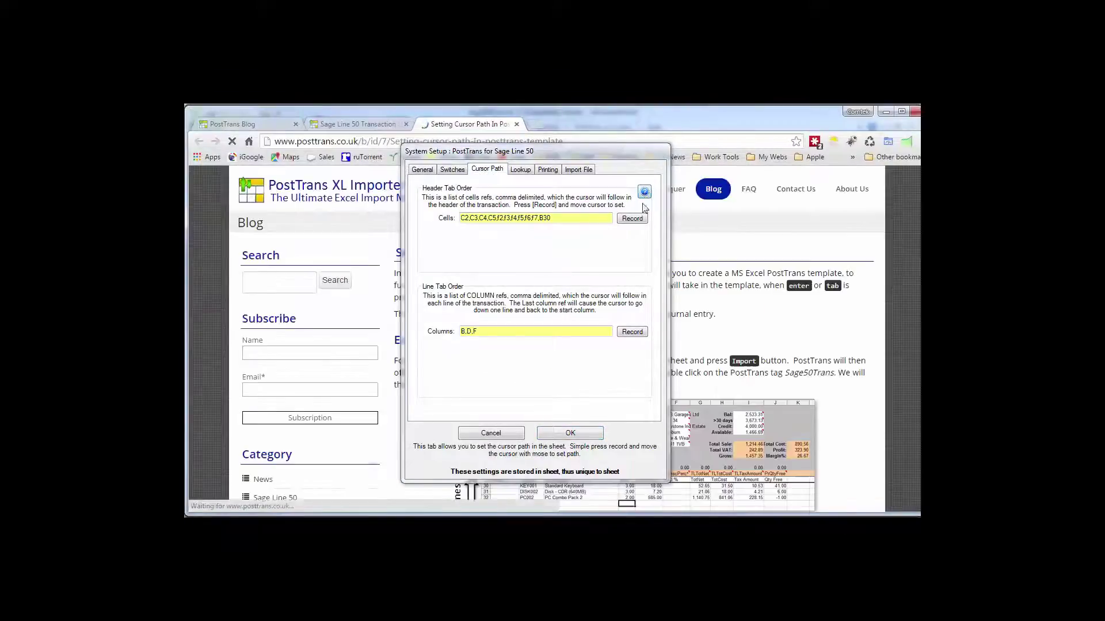
pyautogui.click(505, 436)
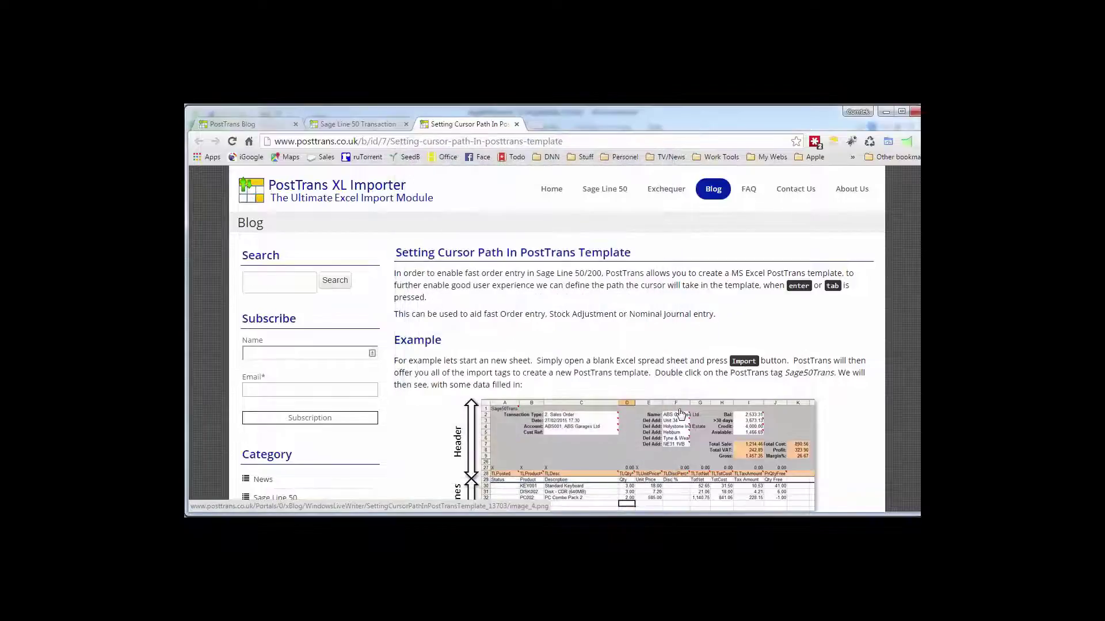
# Step: Read the "Setting Cursor Path In PostTrans Template" article through to its instructions on defining the cursor path
pyautogui.scroll(-4, 681, 414)
pyautogui.scroll(-4, 681, 414)
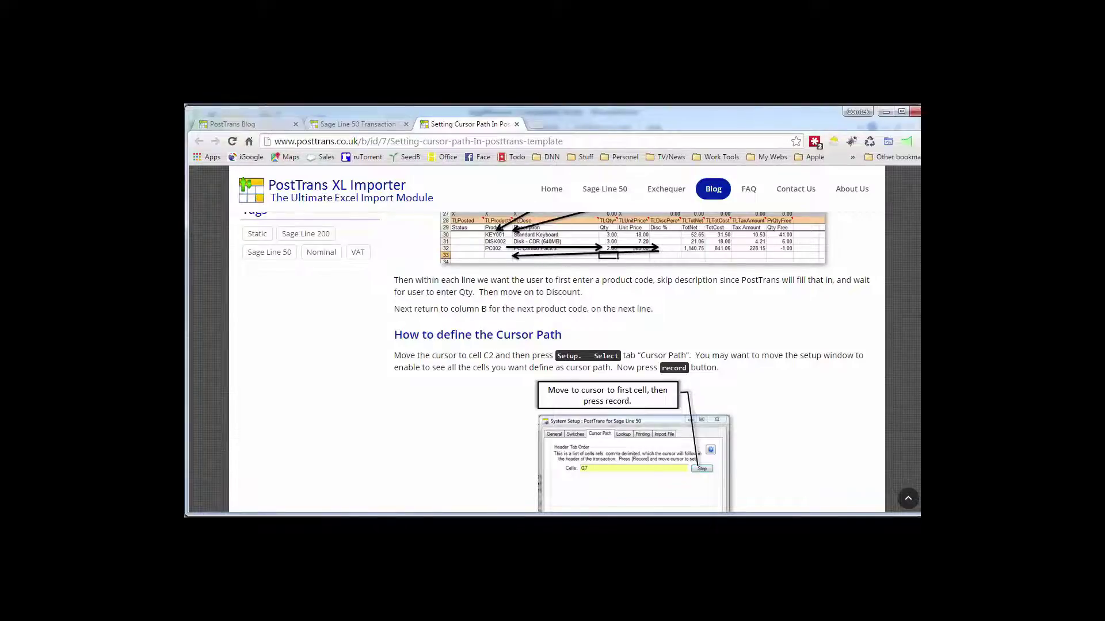
pyautogui.hotkey('alt', 'Tab')
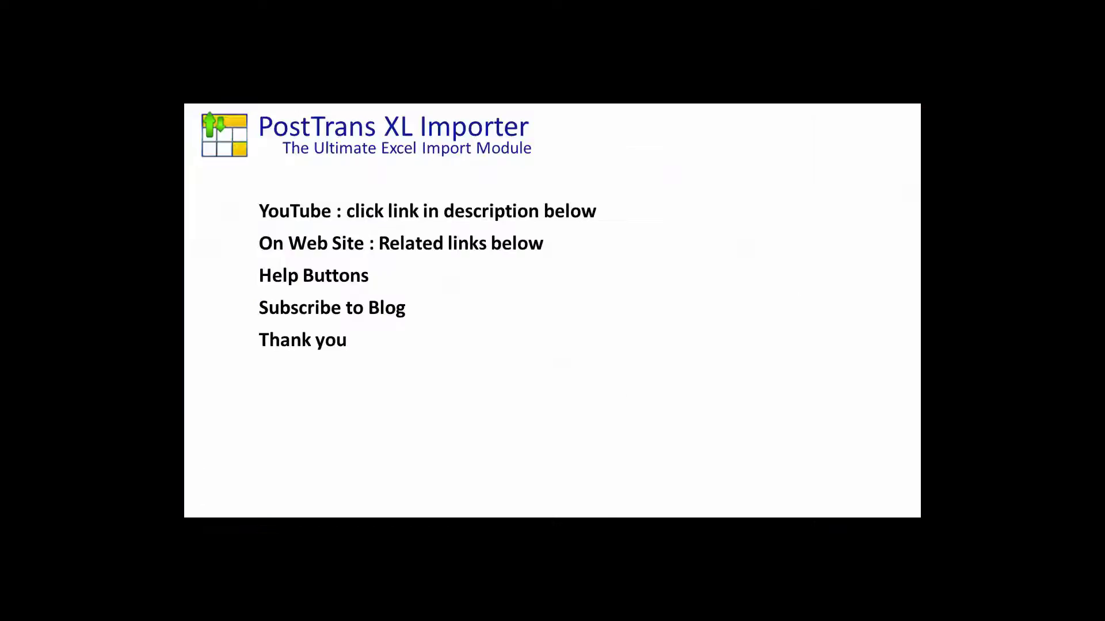